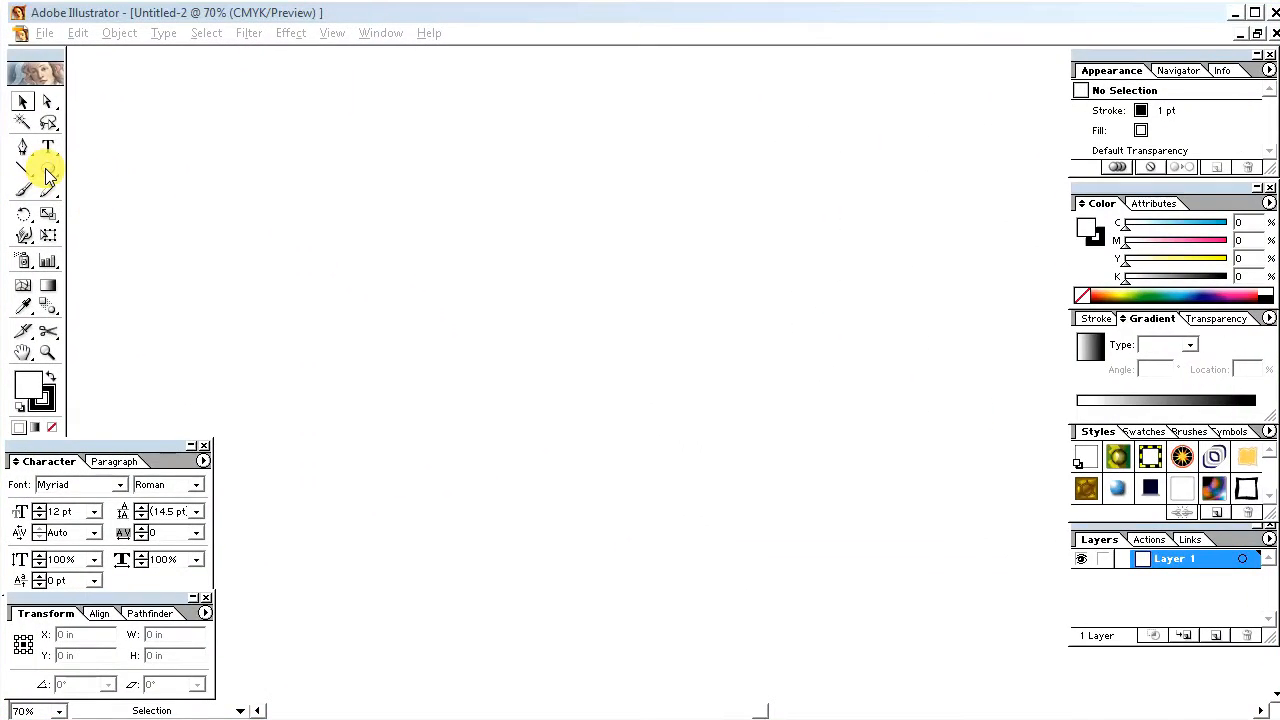
# Step: Create a circle 7 in wide and 7 in high with the Ellipse tool
pyautogui.moveTo(50, 175); pyautogui.dragTo(80, 177)
pyautogui.click(491, 309)
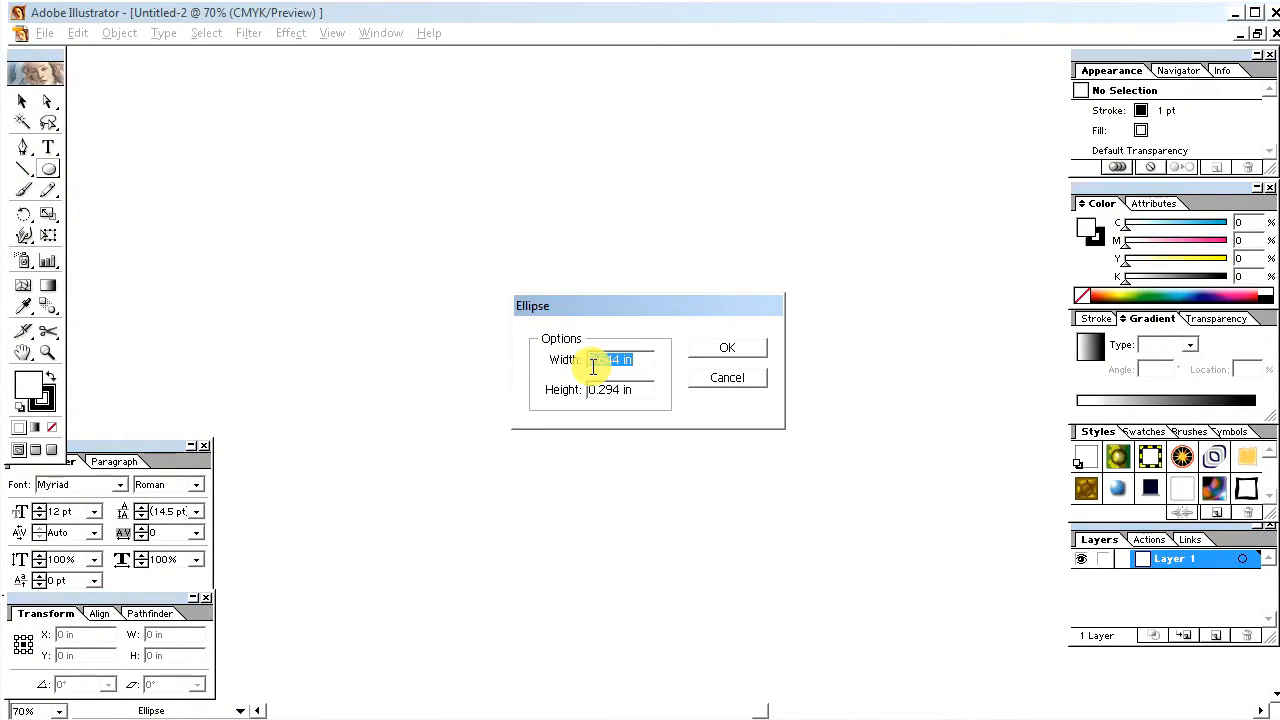
pyautogui.write('7')
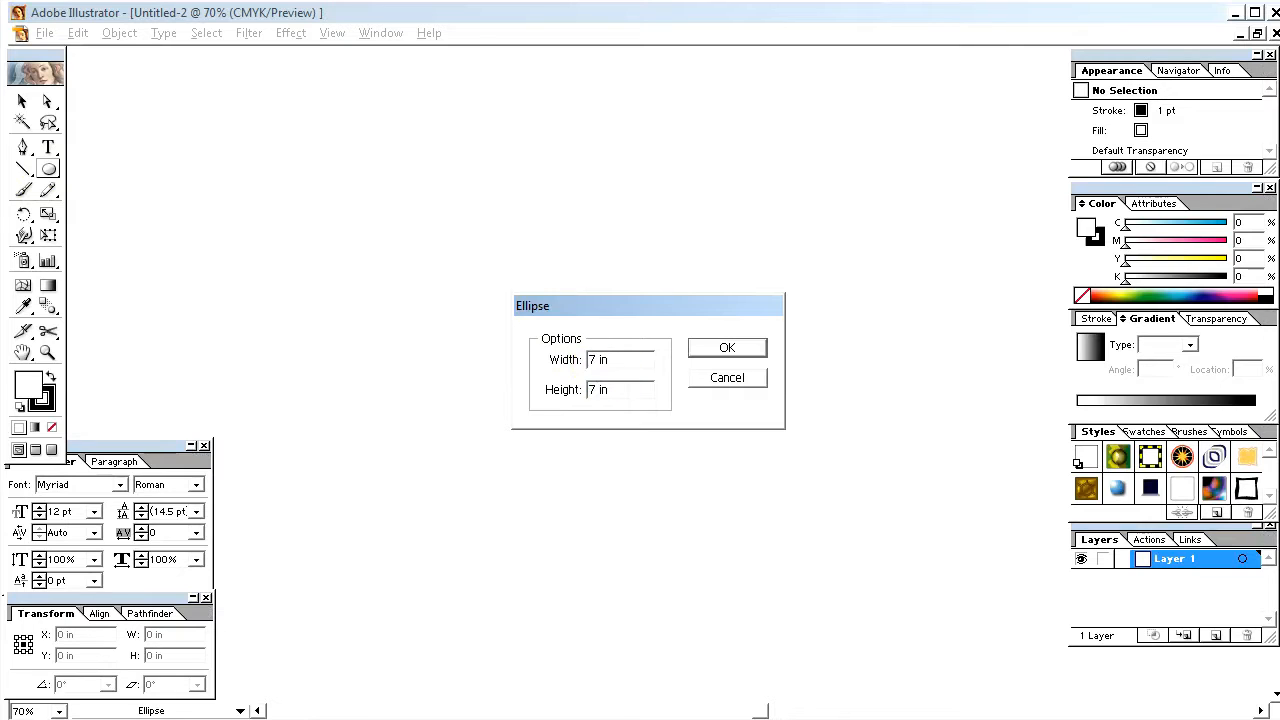
pyautogui.click(718, 349)
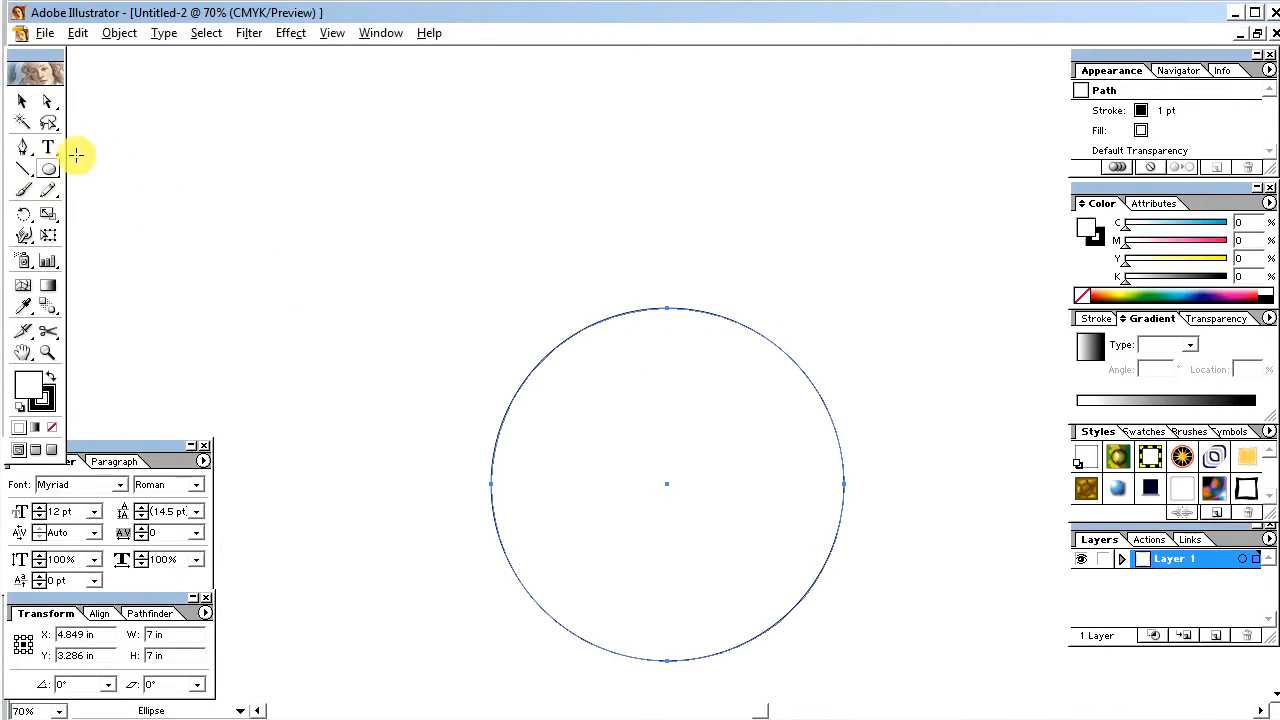
# Step: Move the circle up to the middle of the canvas and scale it down proportionally to about 6.52 in
pyautogui.click(22, 101)
pyautogui.moveTo(716, 496); pyautogui.dragTo(636, 372)
pyautogui.moveTo(756, 536); pyautogui.dragTo(751, 534)
pyautogui.moveTo(585, 347); pyautogui.dragTo(600, 351)
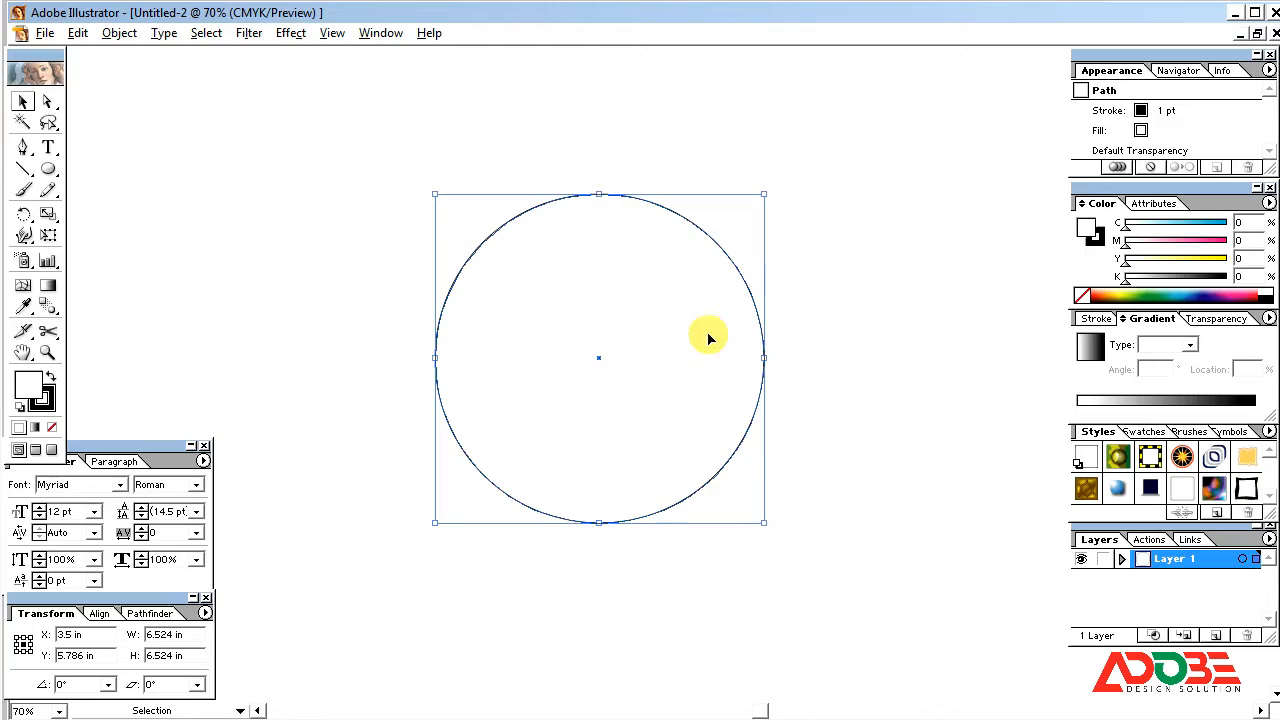
# Step: Remove the circle's stroke and fill it with a radial white-to-black gradient
pyautogui.click(52, 377)
pyautogui.click(38, 405)
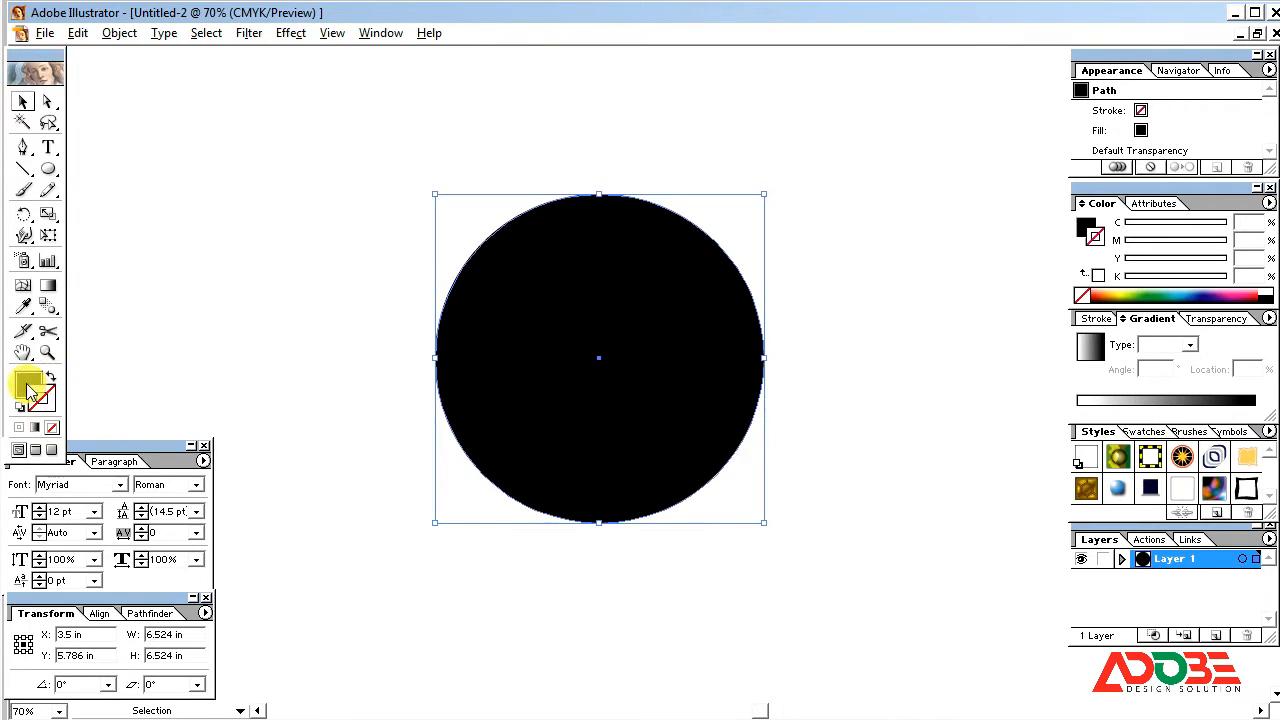
pyautogui.click(1166, 404)
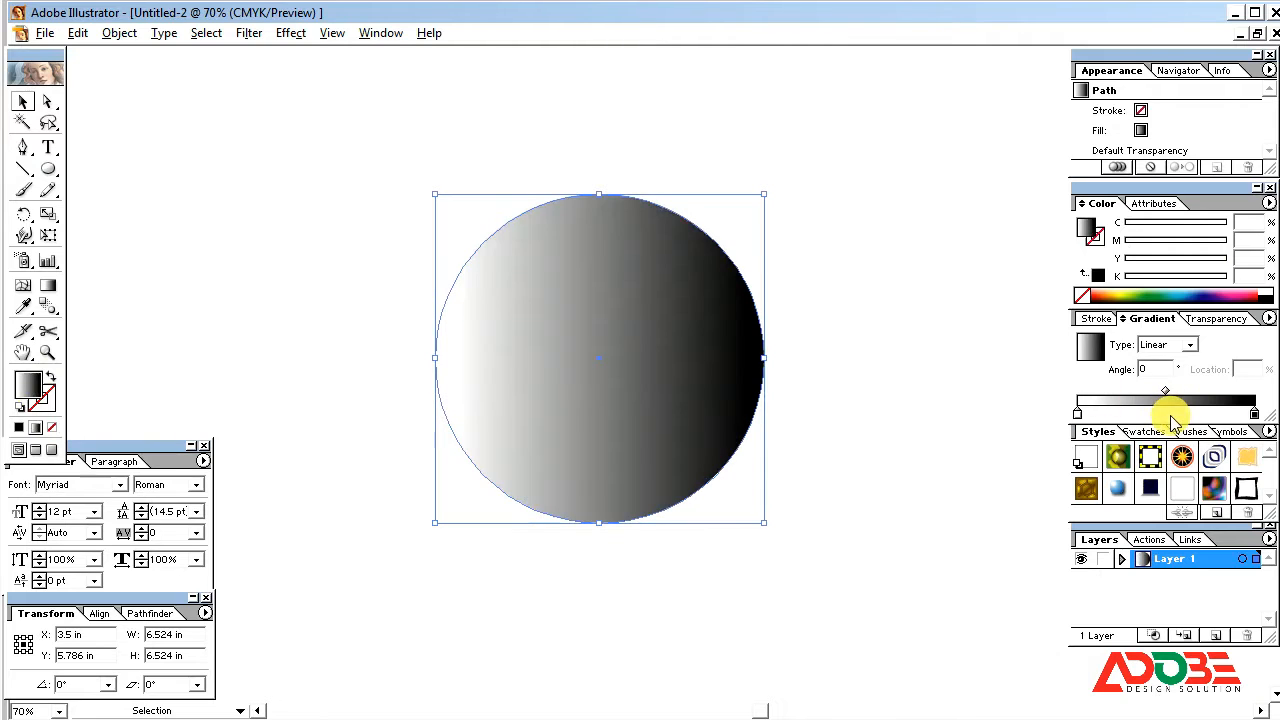
pyautogui.click(1192, 346)
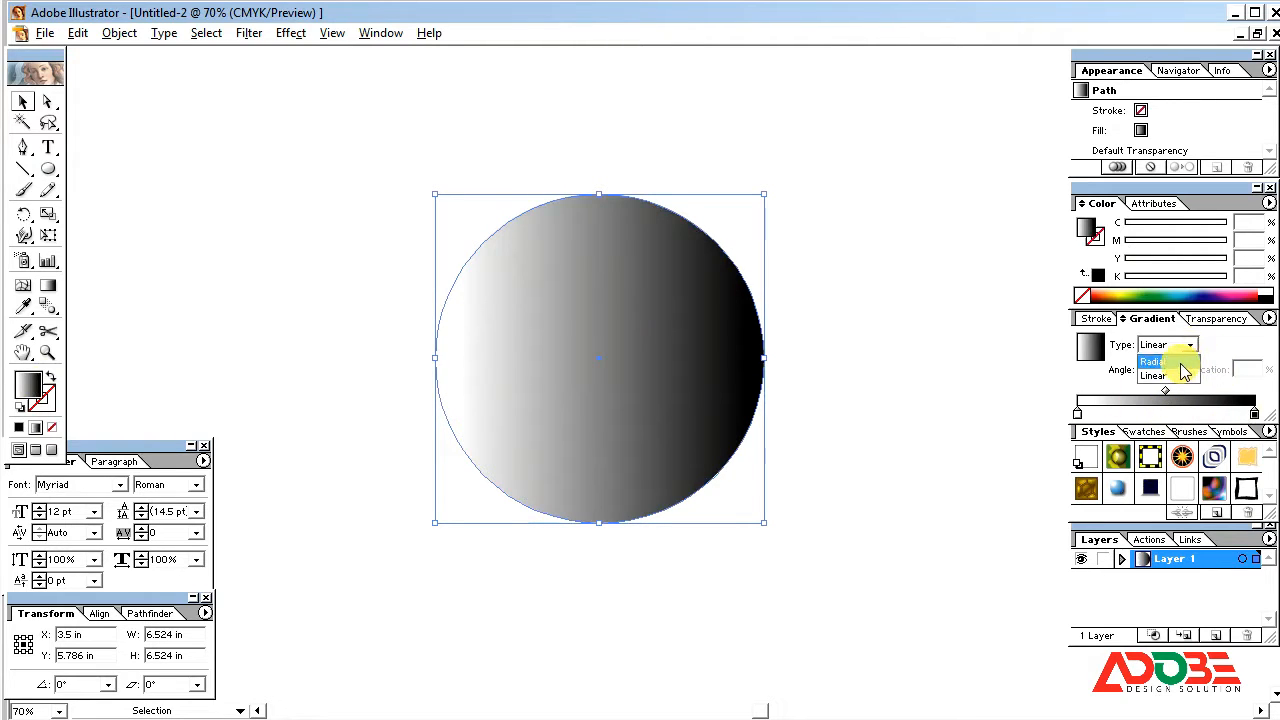
pyautogui.click(1160, 362)
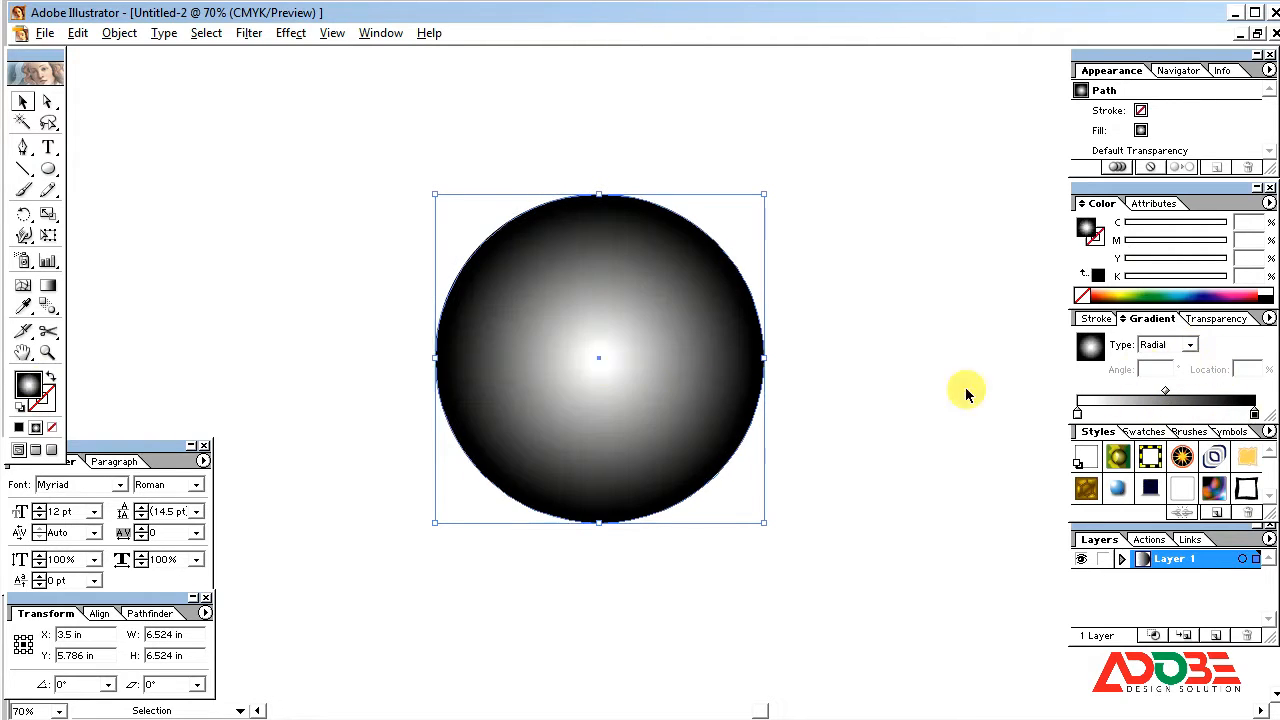
# Step: Switch the gradient's starting stop to CMYK and set its color to C 60, M 0, Y 100, K 0
pyautogui.click(1080, 413)
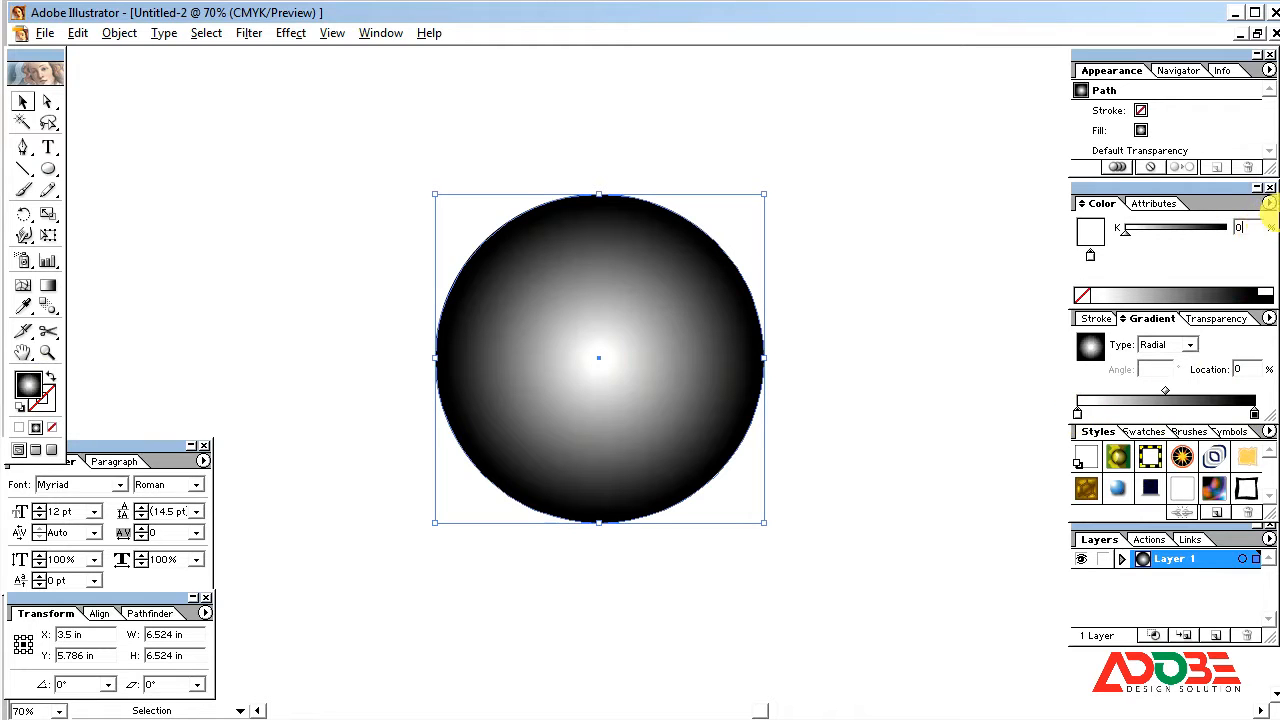
pyautogui.click(1270, 203)
pyautogui.click(1120, 288)
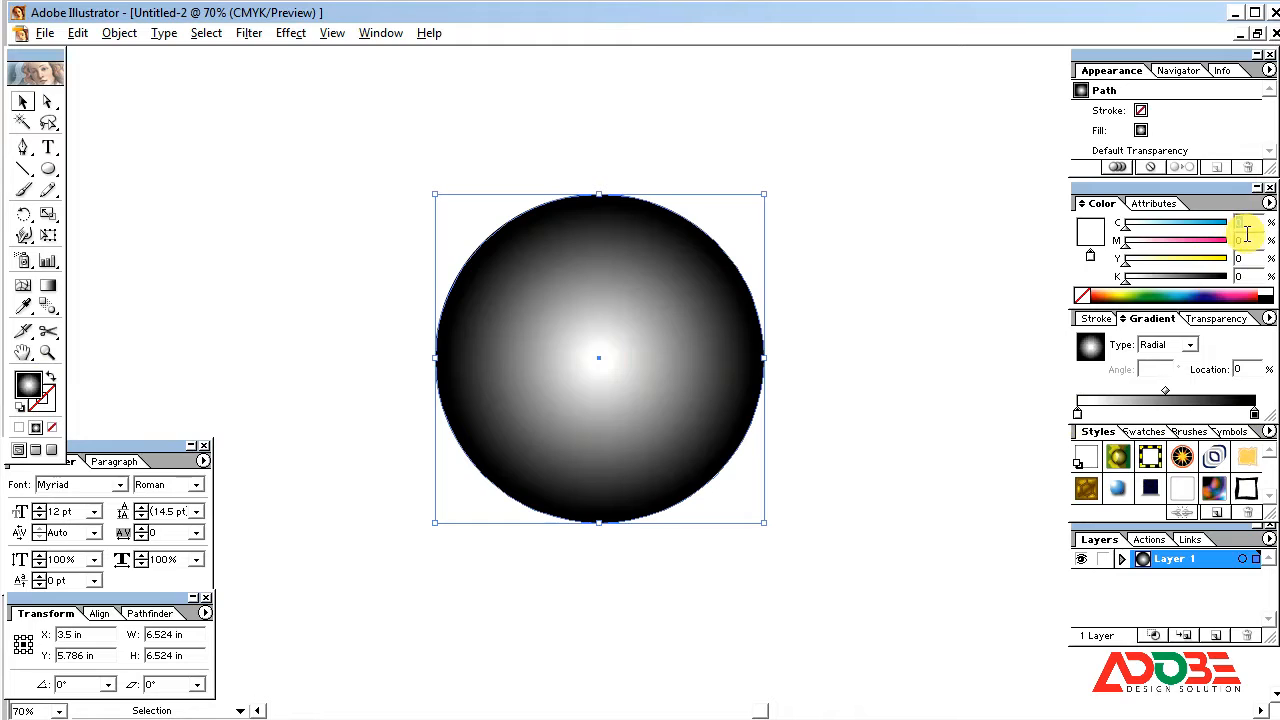
pyautogui.write('0')
pyautogui.press('Return')
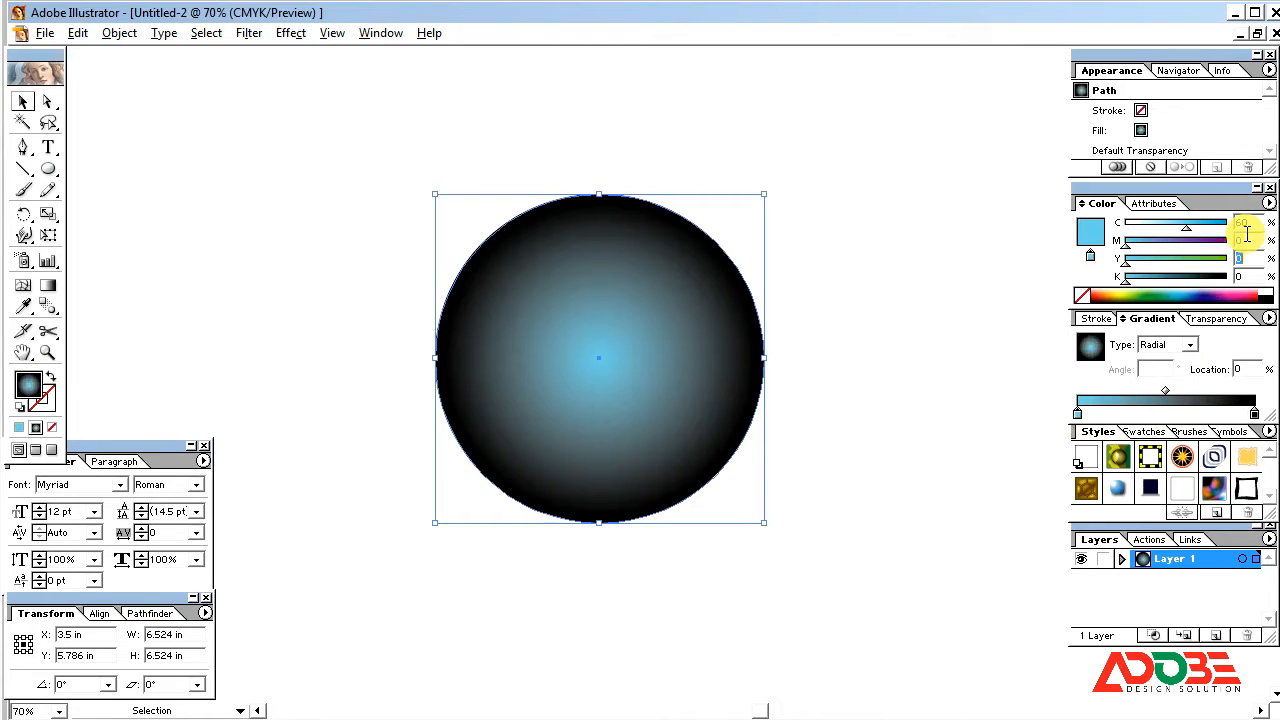
pyautogui.write('100')
pyautogui.press('Return')
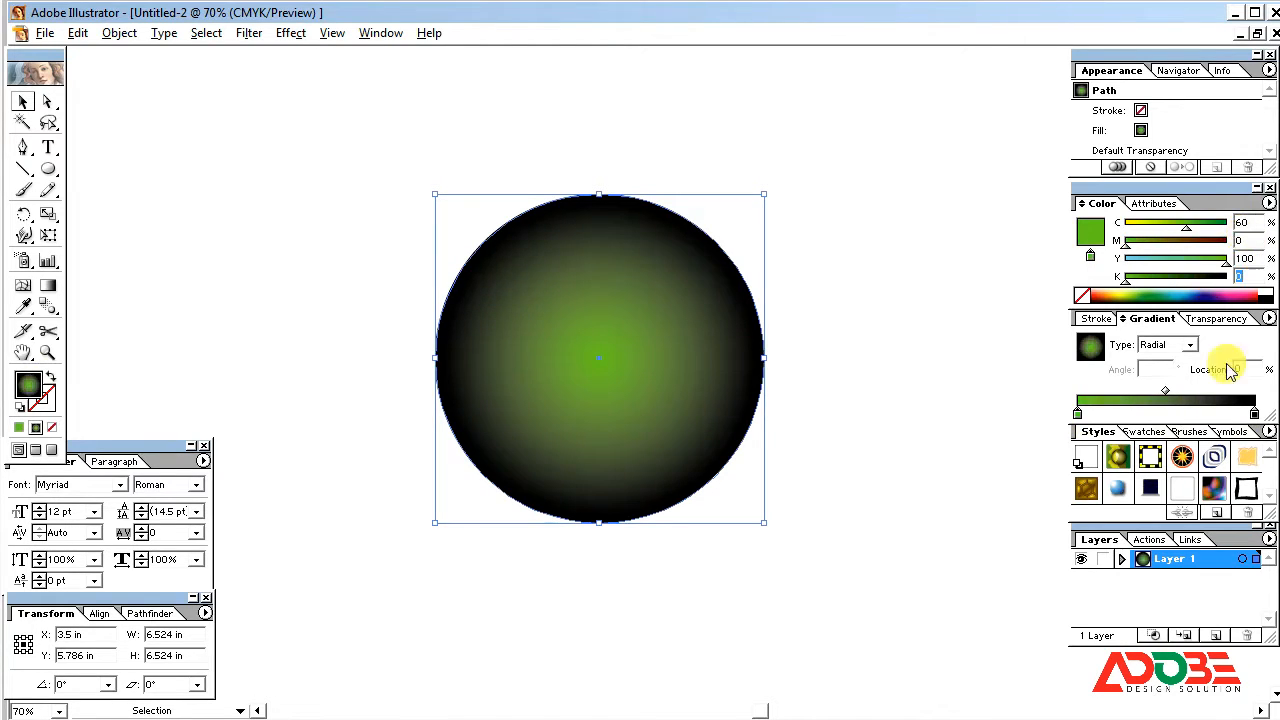
# Step: Switch the gradient's end stop to CMYK and set its color to C 80, M 0, Y 100, K 0
pyautogui.click(1254, 413)
pyautogui.click(1269, 203)
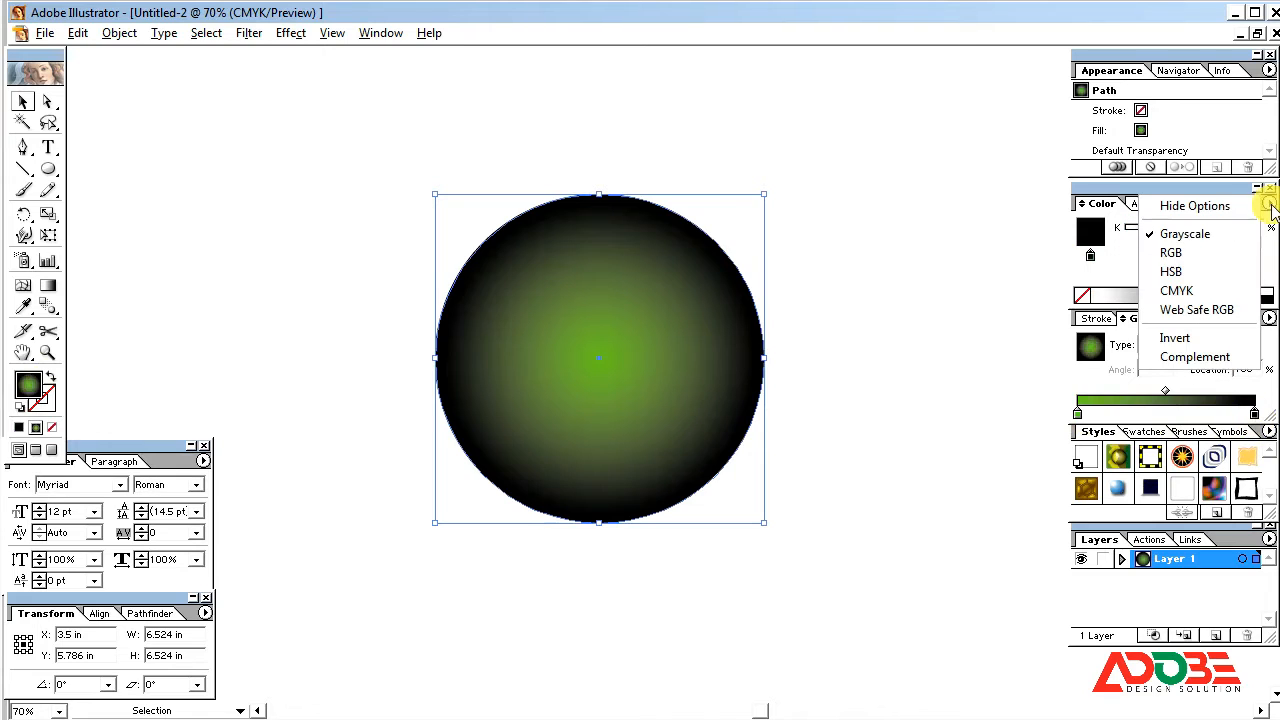
pyautogui.click(1220, 278)
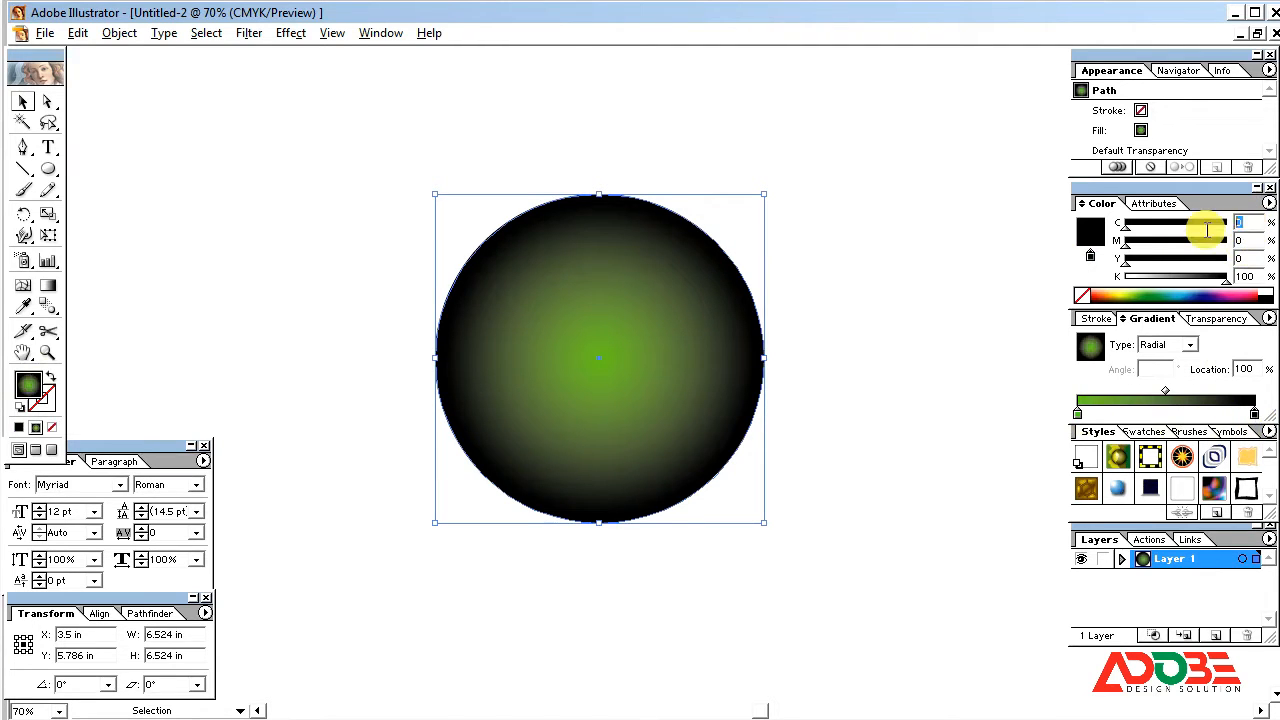
pyautogui.moveTo(1224, 281); pyautogui.dragTo(1043, 299)
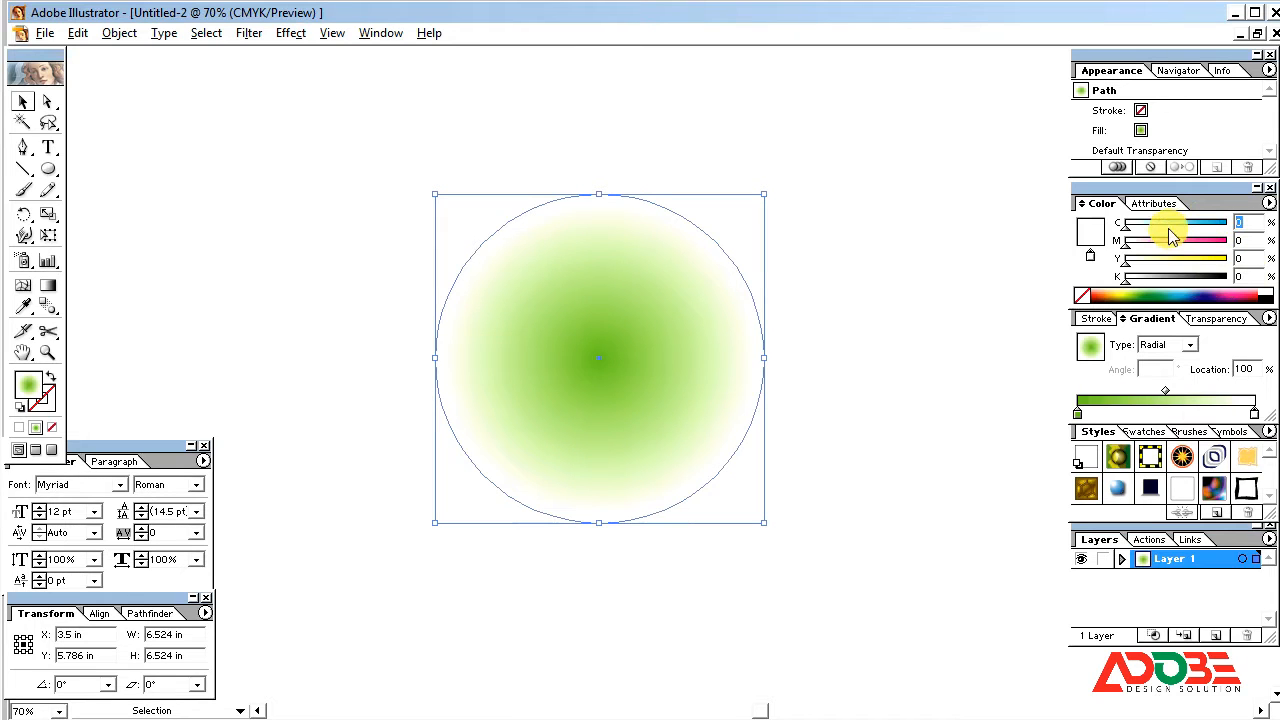
pyautogui.write('80')
pyautogui.press('Tab')
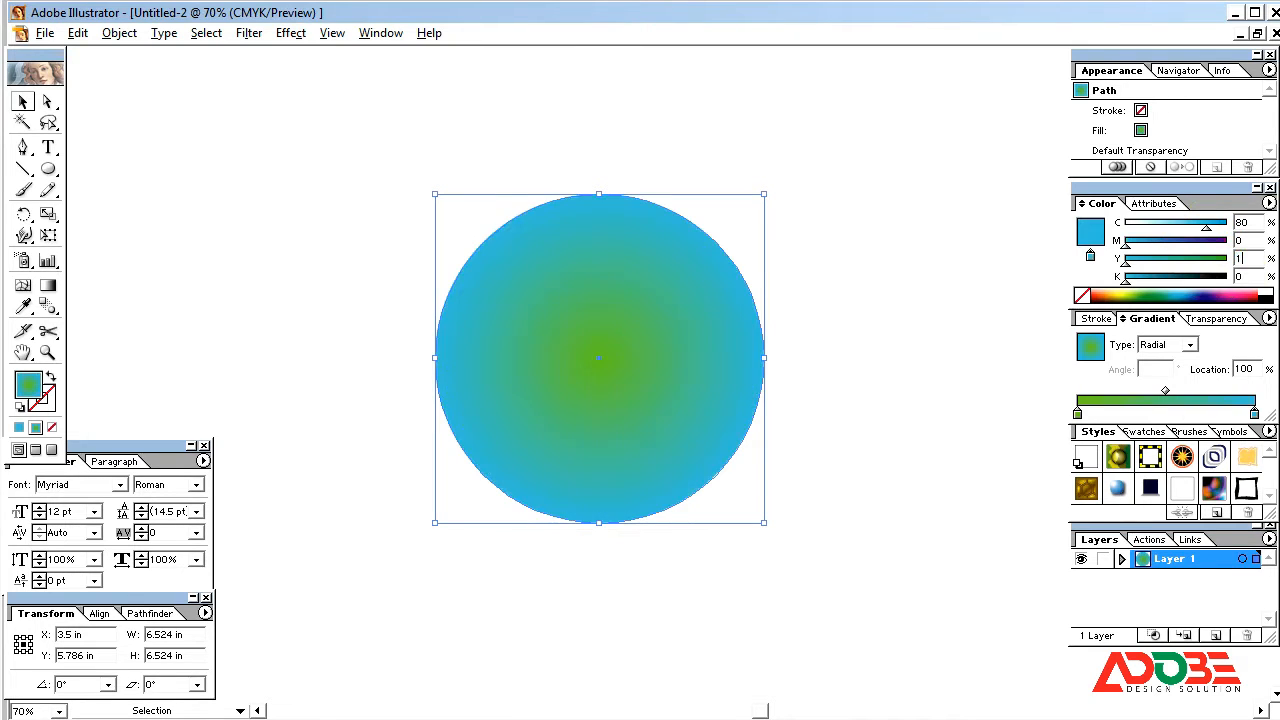
pyautogui.write('100')
pyautogui.press('Tab')
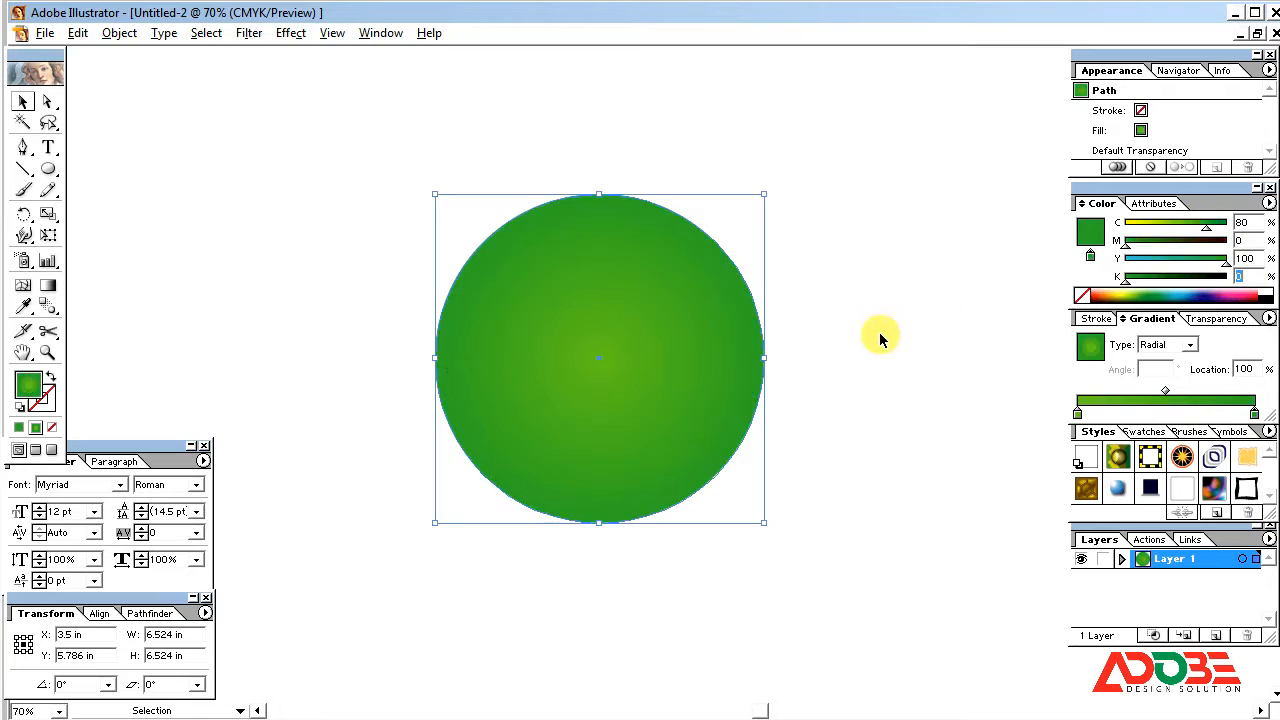
# Step: Move the green circle slightly left to about X 3.06 in and keep it selected
pyautogui.click(877, 258)
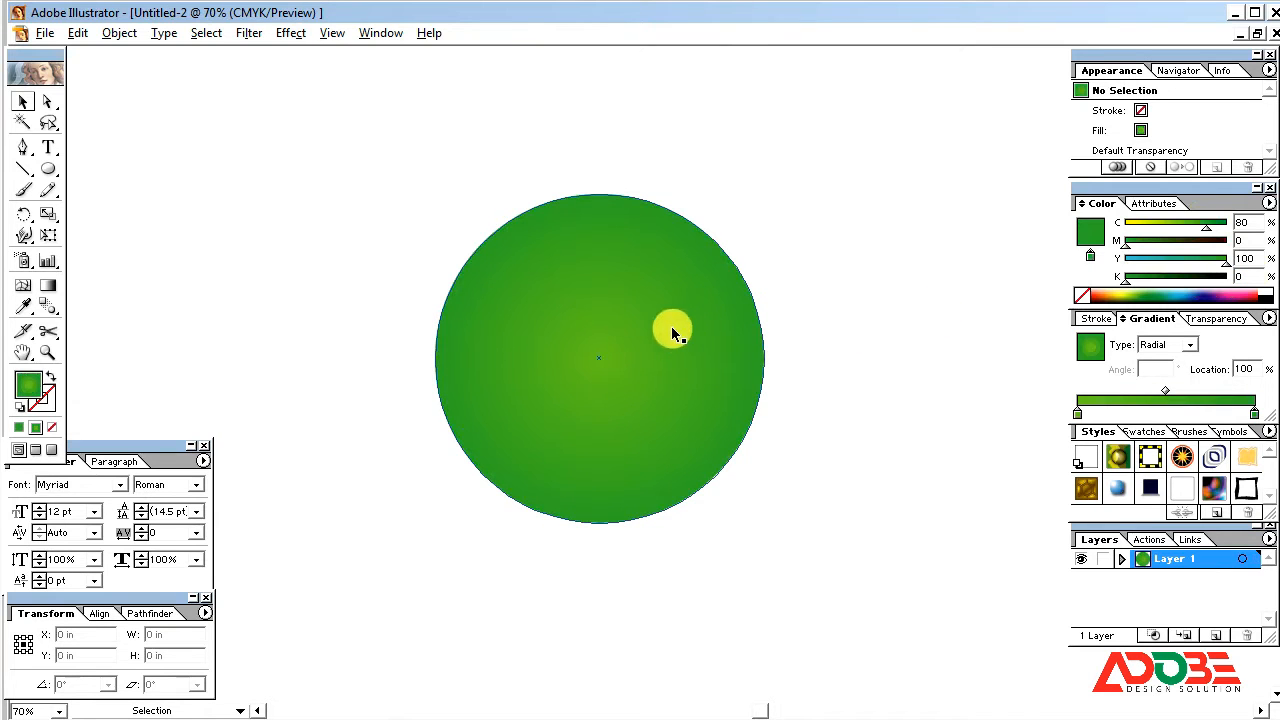
pyautogui.moveTo(680, 320); pyautogui.dragTo(664, 320)
pyautogui.click(787, 292)
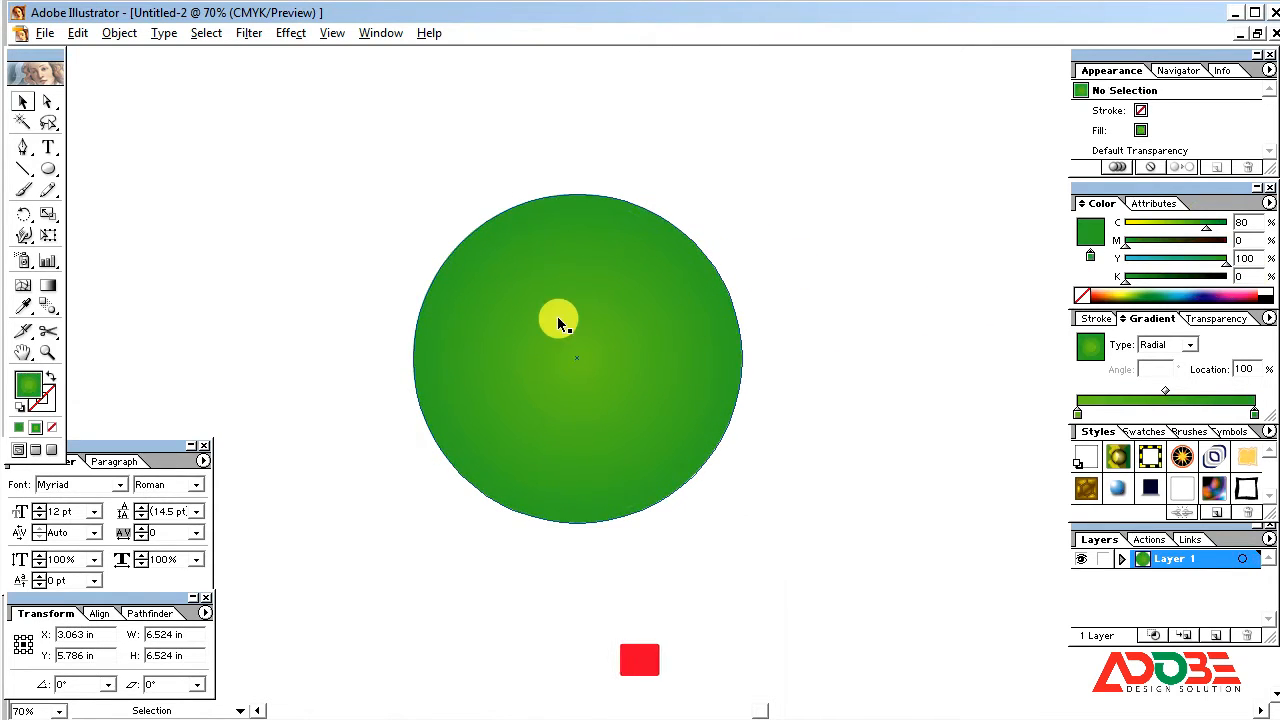
pyautogui.click(557, 315)
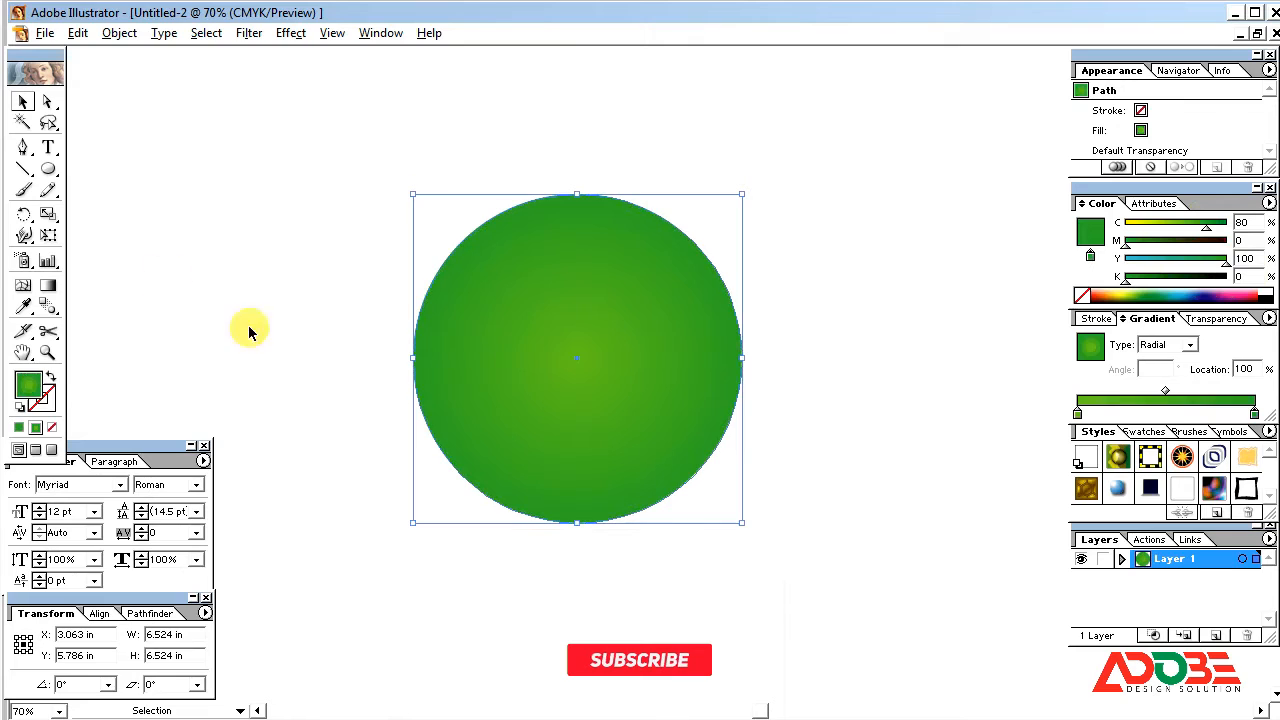
# Step: Draw a small ellipse about 1.5 in wide and 0.85 in high at the upper left of the green circle
pyautogui.click(48, 172)
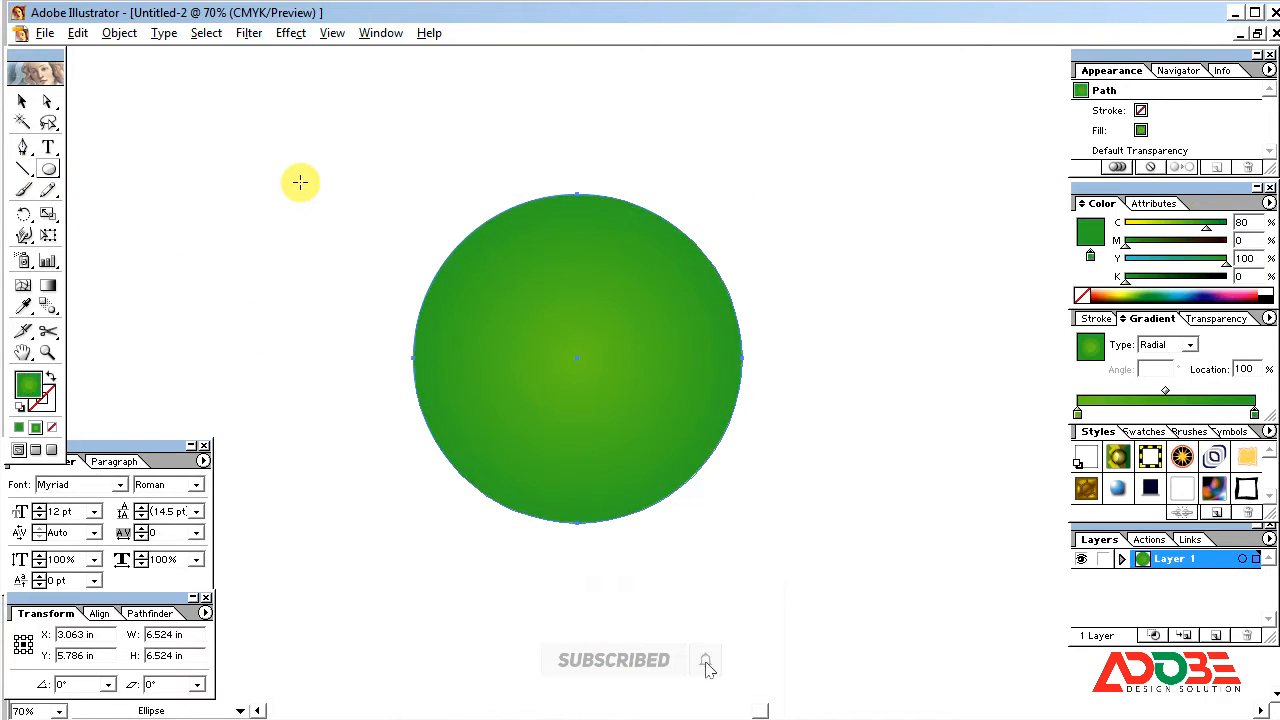
pyautogui.moveTo(298, 180); pyautogui.dragTo(366, 210)
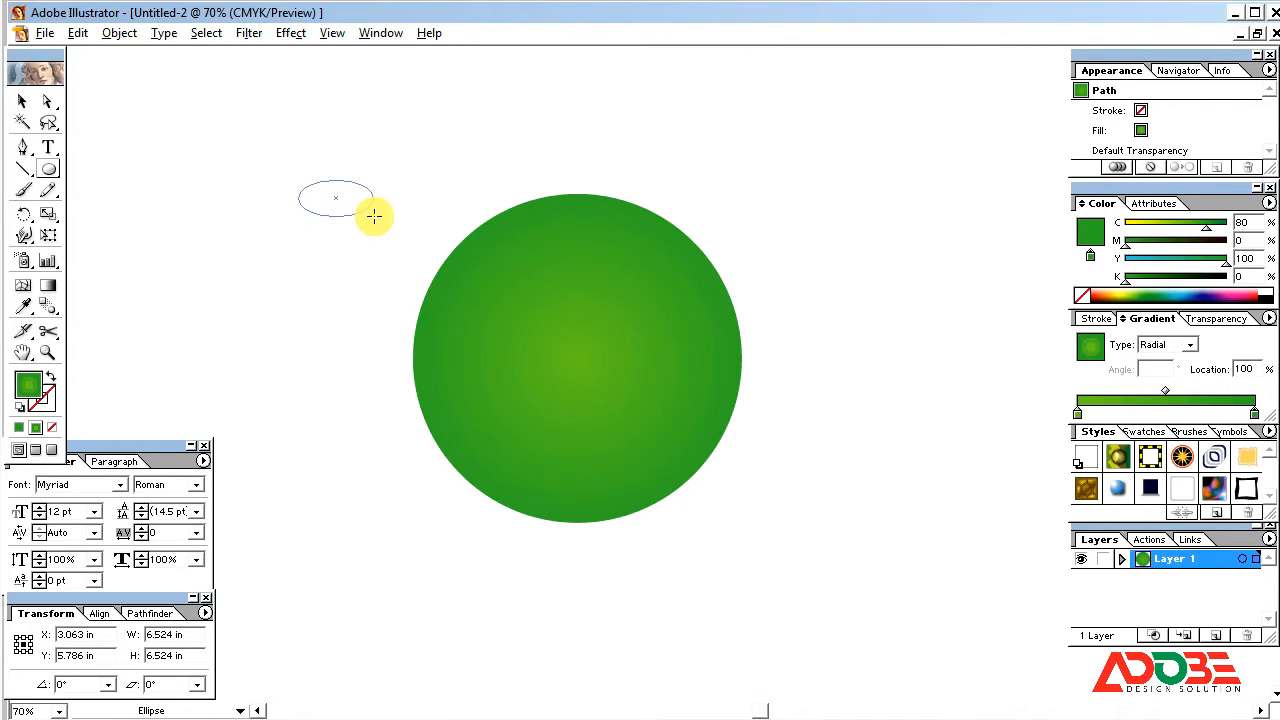
pyautogui.moveTo(374, 220); pyautogui.dragTo(372, 218)
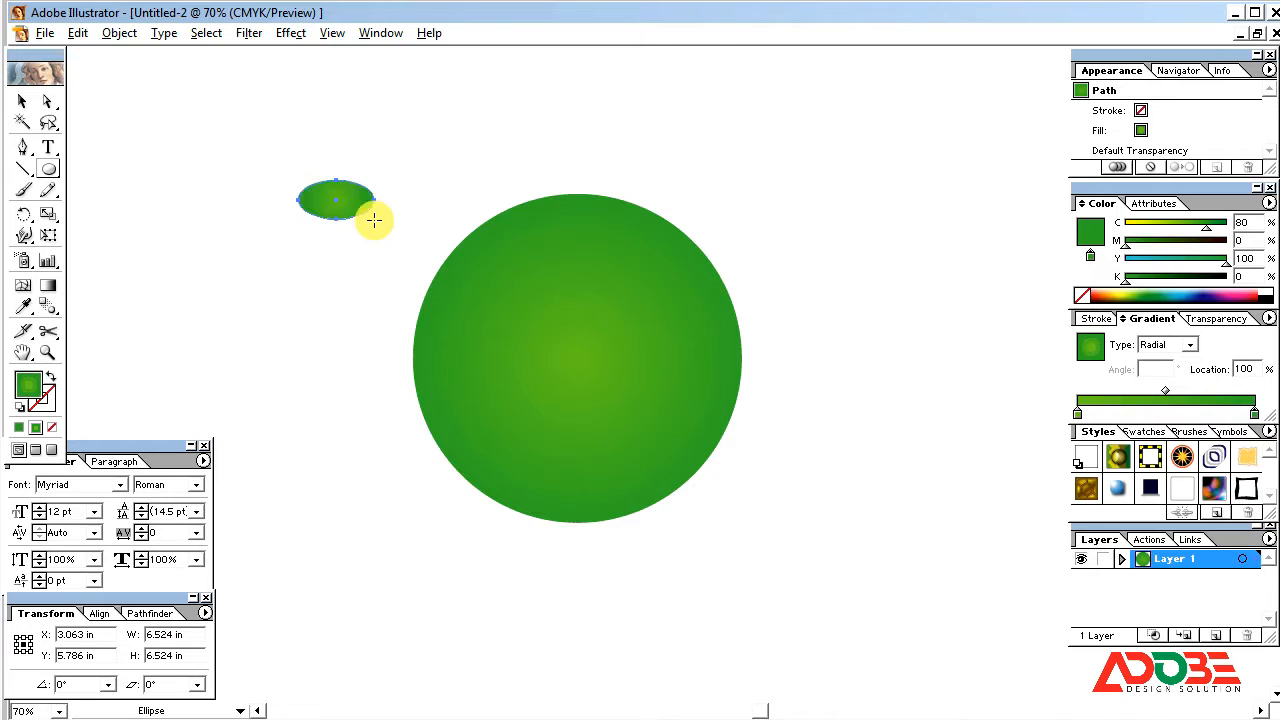
pyautogui.click(23, 100)
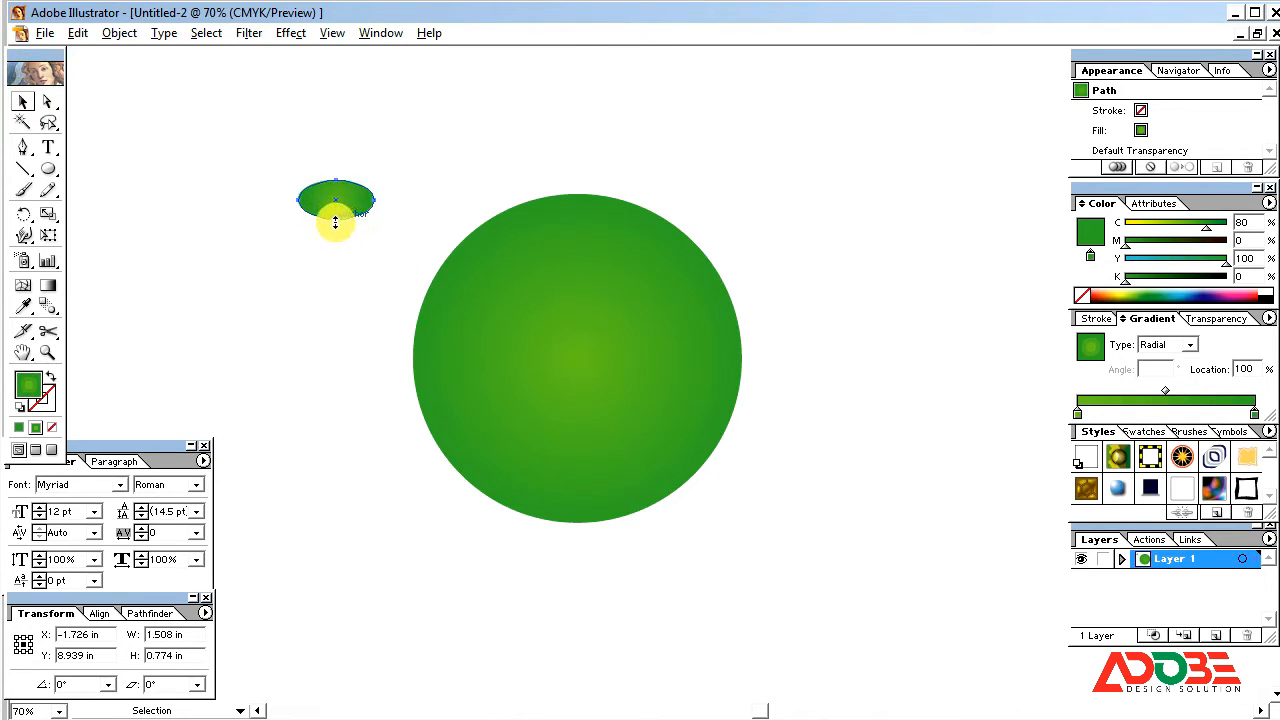
pyautogui.click(350, 250)
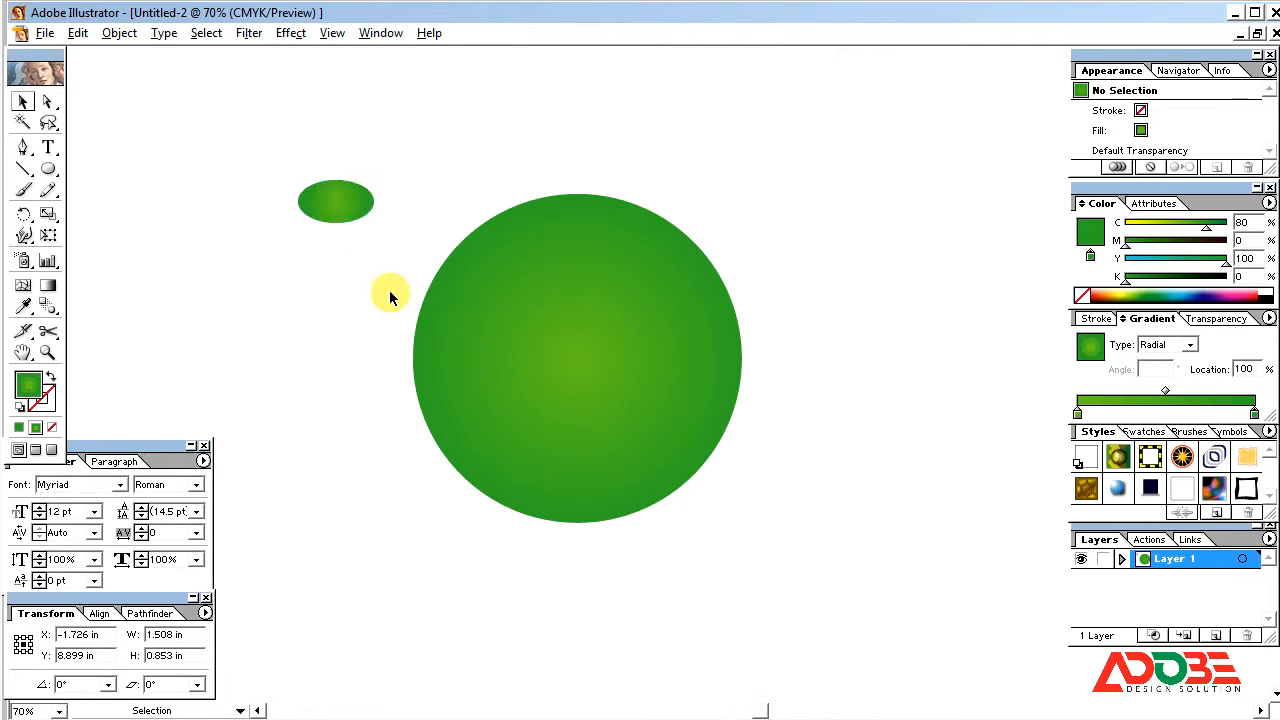
pyautogui.click(343, 206)
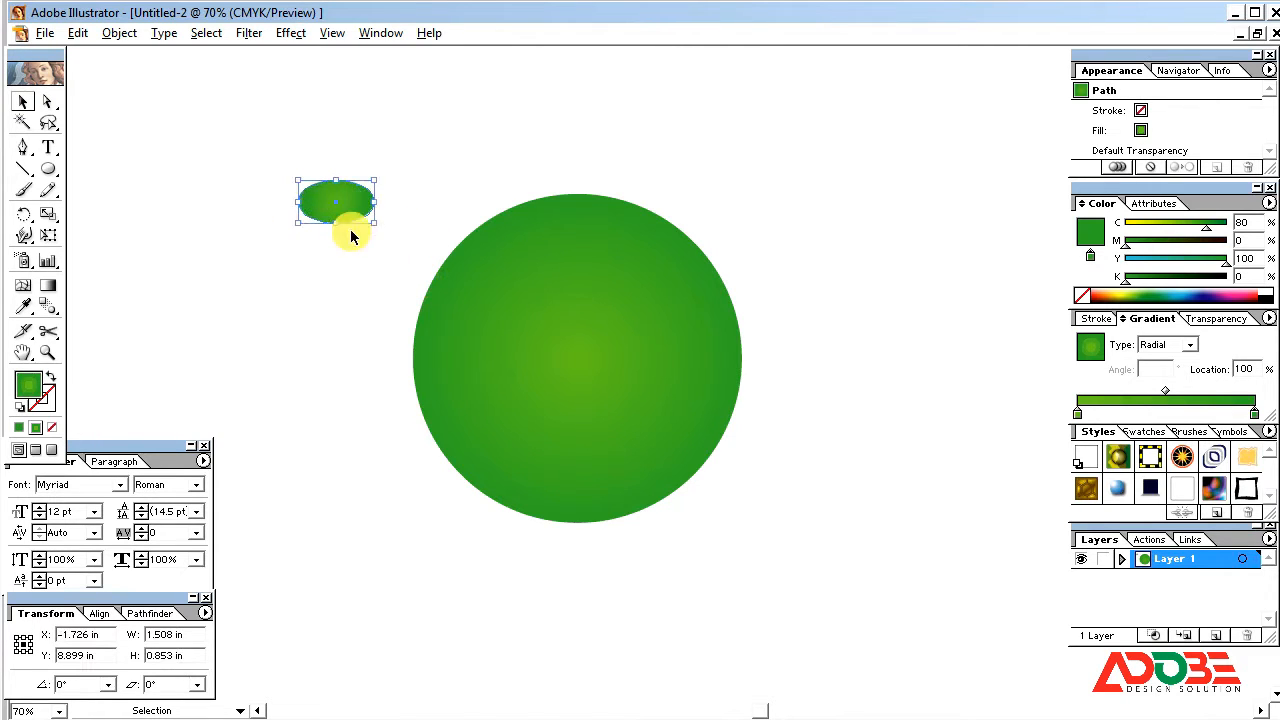
# Step: Narrow the small ellipse symmetrically about its center to a width of about 1.41 in
pyautogui.hotkey('ctrl', 'space')
pyautogui.moveTo(240, 157); pyautogui.dragTo(646, 331)
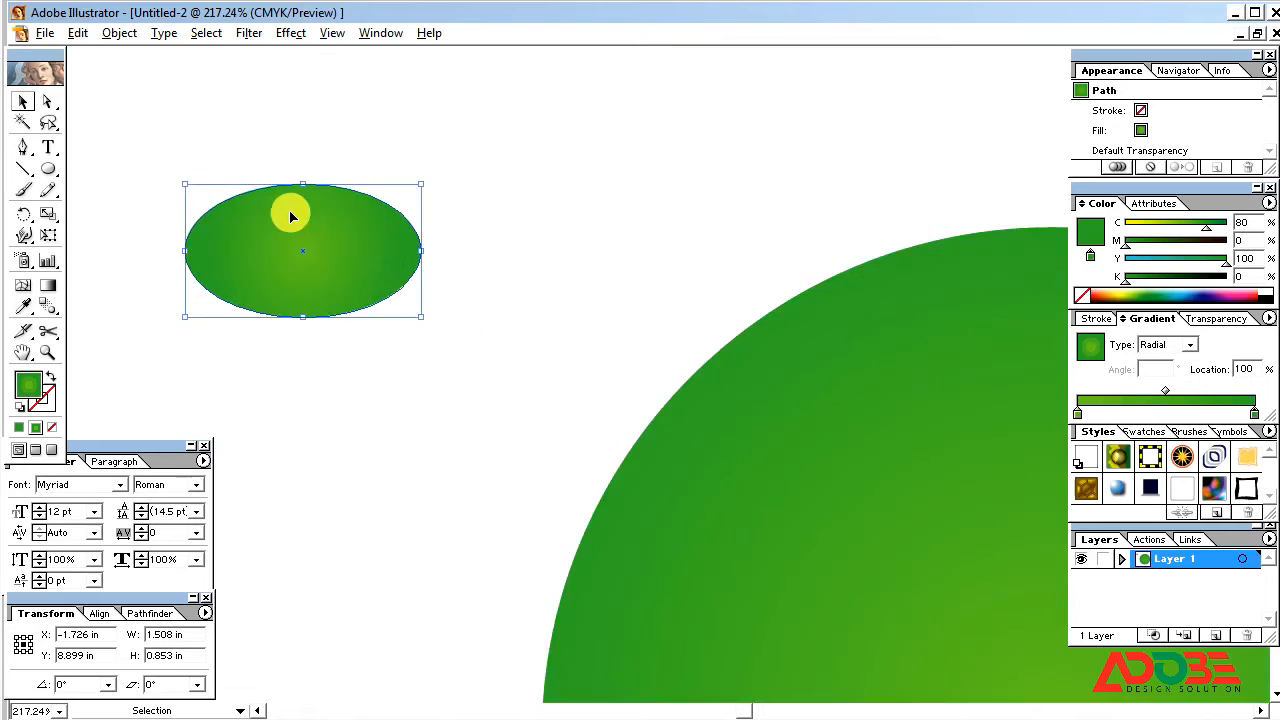
pyautogui.click(119, 33)
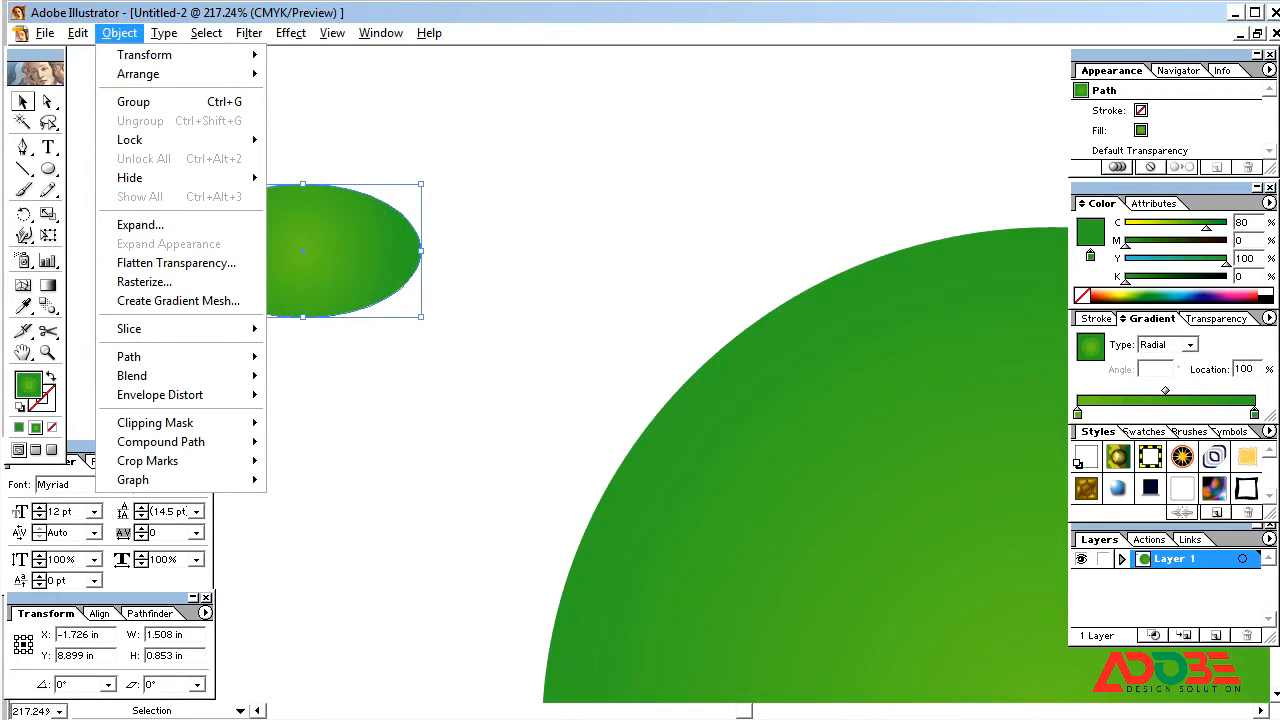
pyautogui.press('Escape')
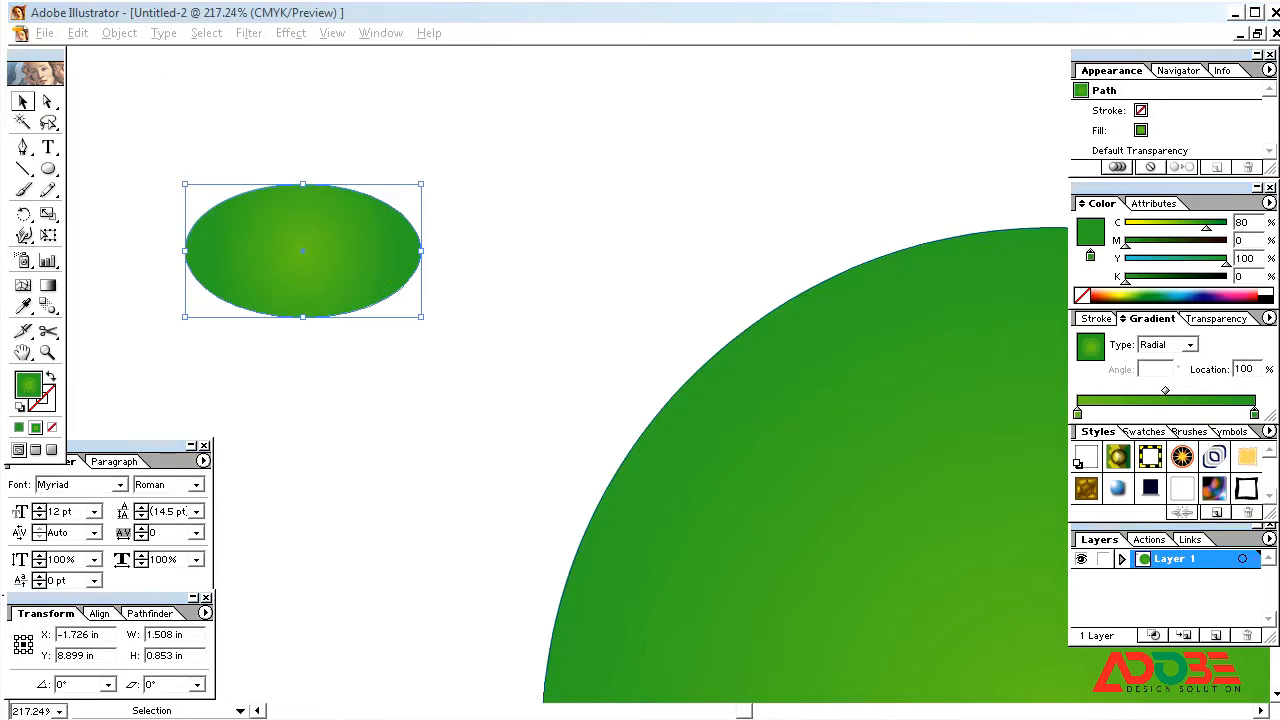
pyautogui.click(200, 146)
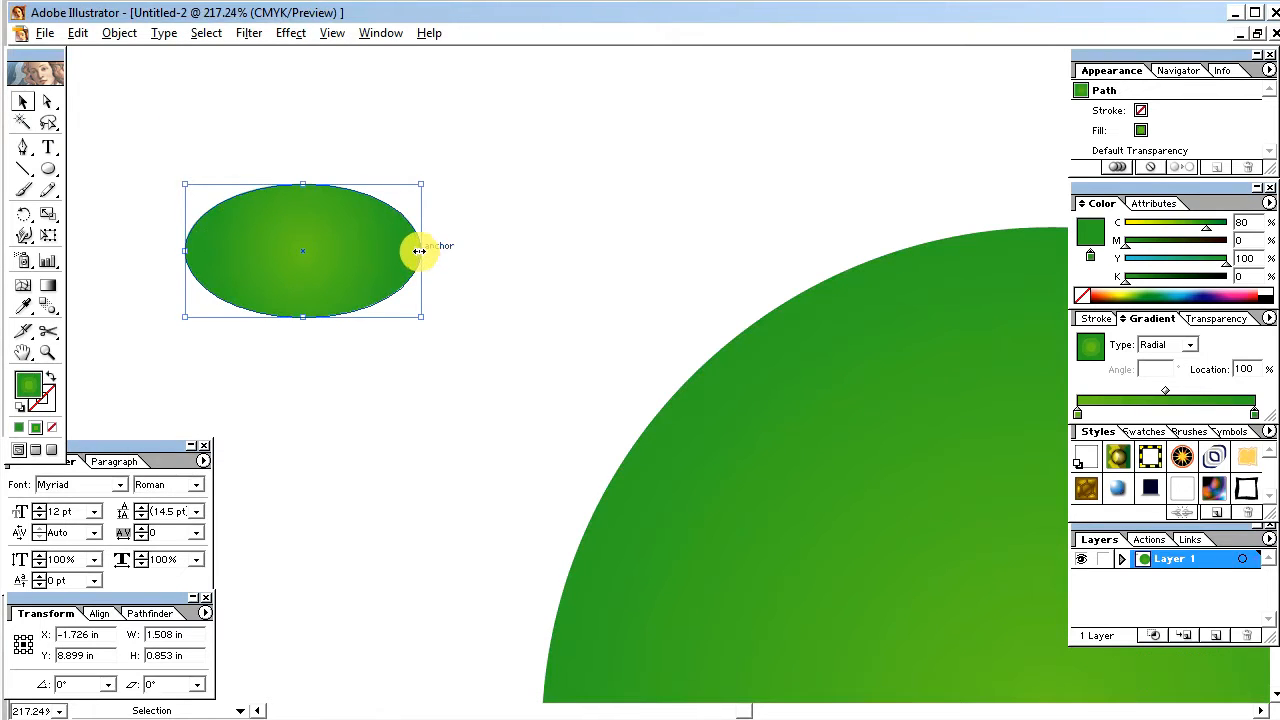
pyautogui.moveTo(420, 252); pyautogui.dragTo(414, 251)
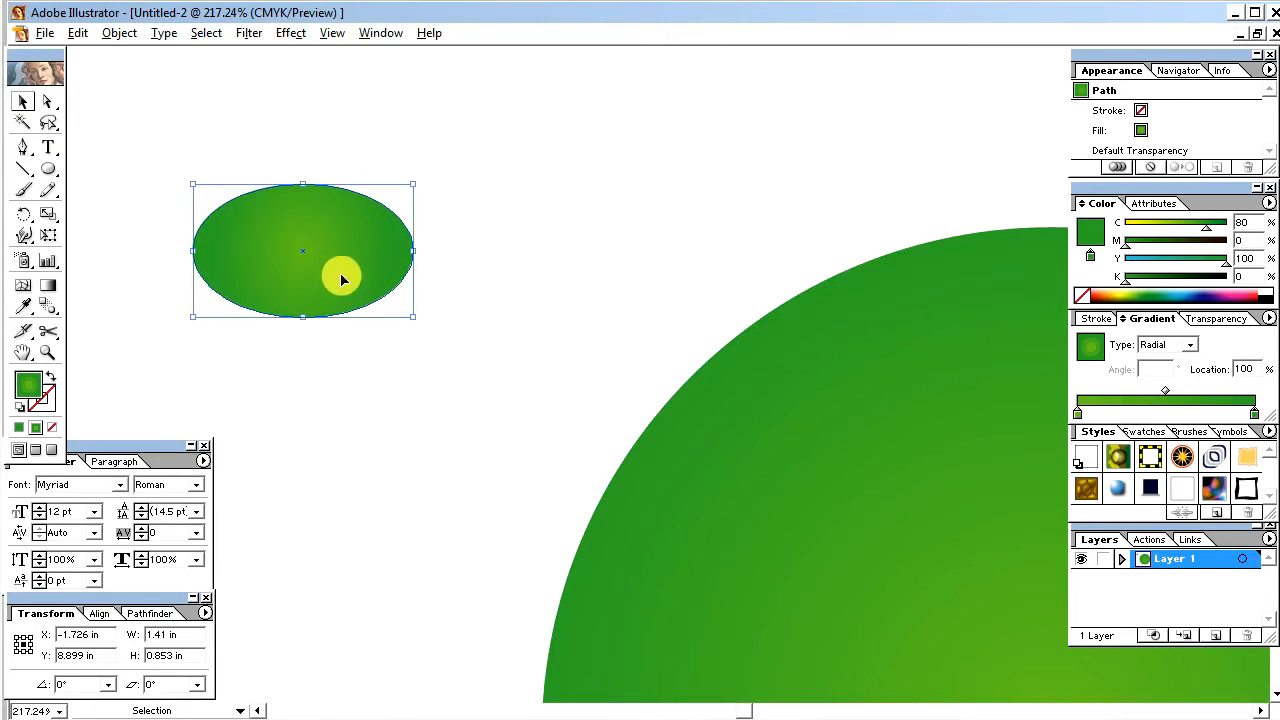
pyautogui.click(331, 343)
# Step: Paste a copy of the small ellipse in front and scale it down about its center to about 1.26 by 0.76 in
pyautogui.click(272, 211)
pyautogui.click(117, 33)
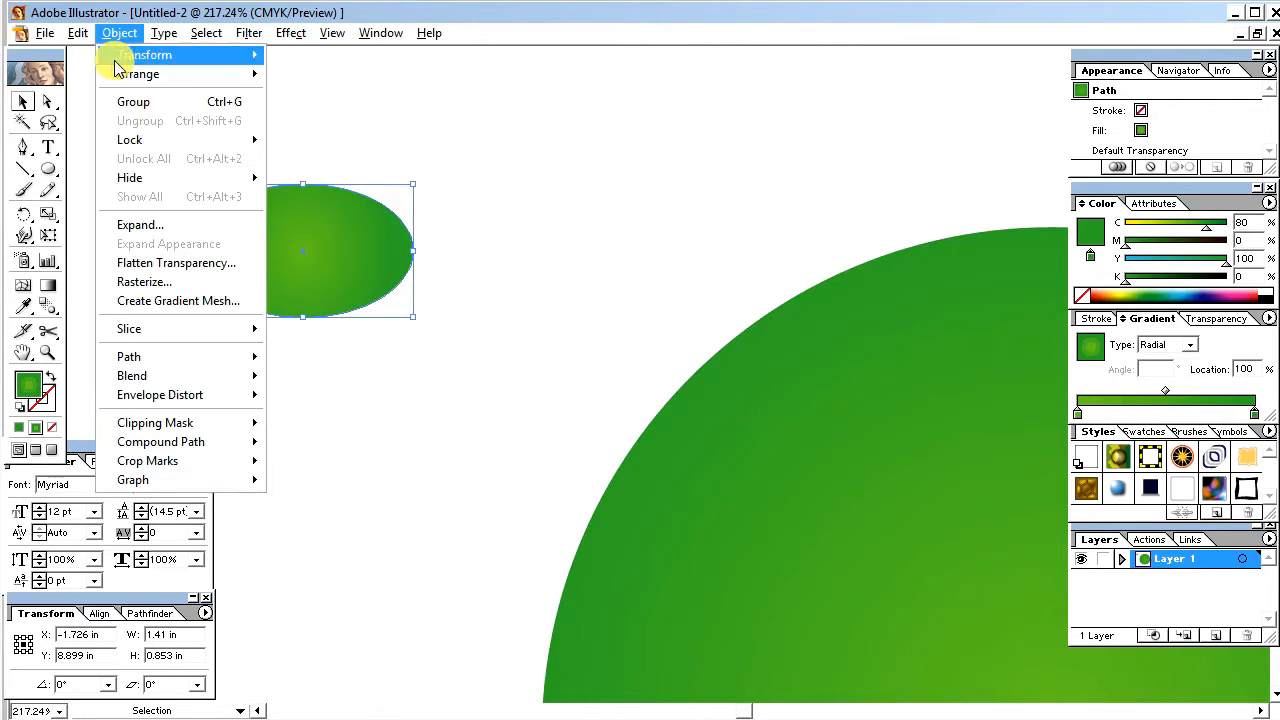
pyautogui.click(77, 33)
pyautogui.click(97, 120)
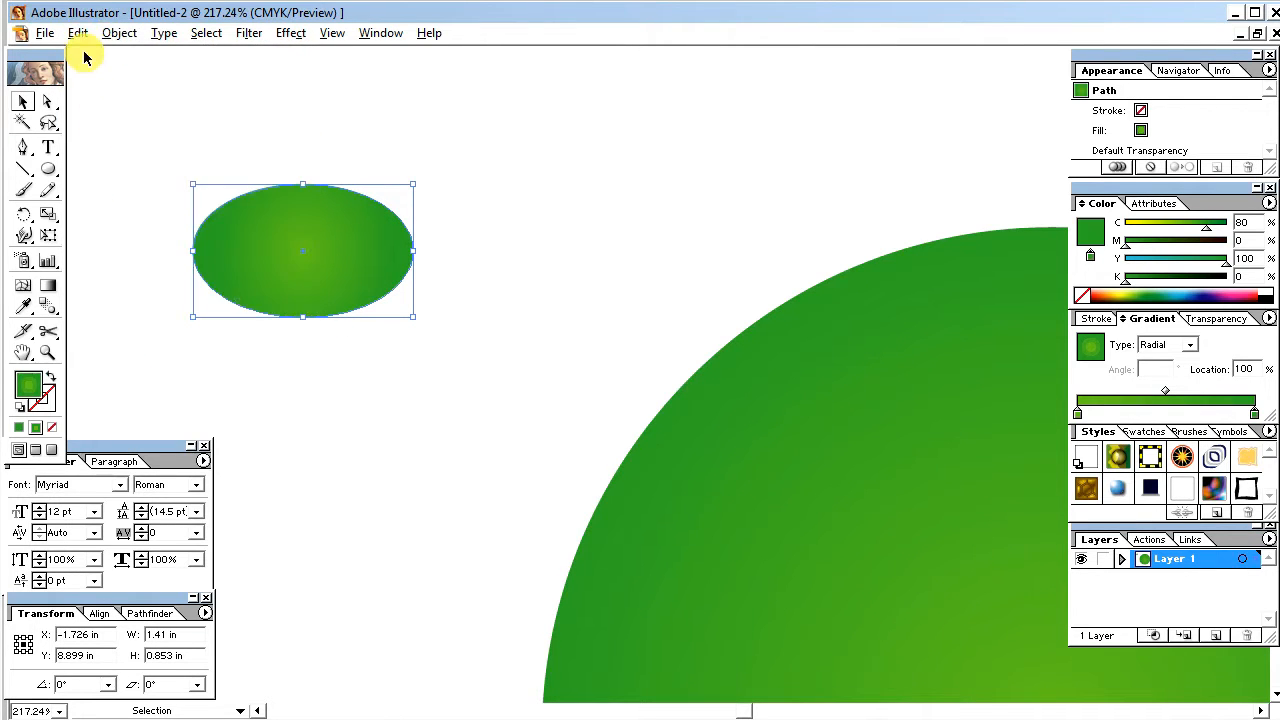
pyautogui.click(78, 33)
pyautogui.click(159, 162)
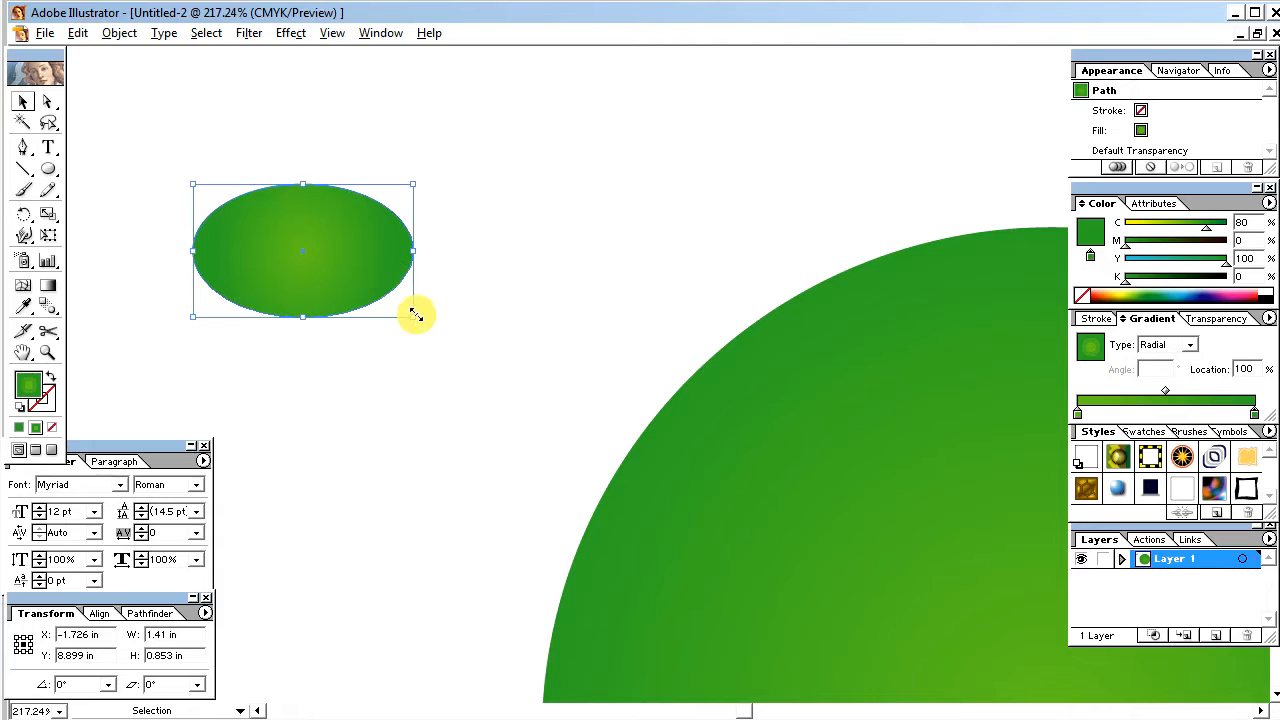
pyautogui.moveTo(414, 317); pyautogui.dragTo(403, 316)
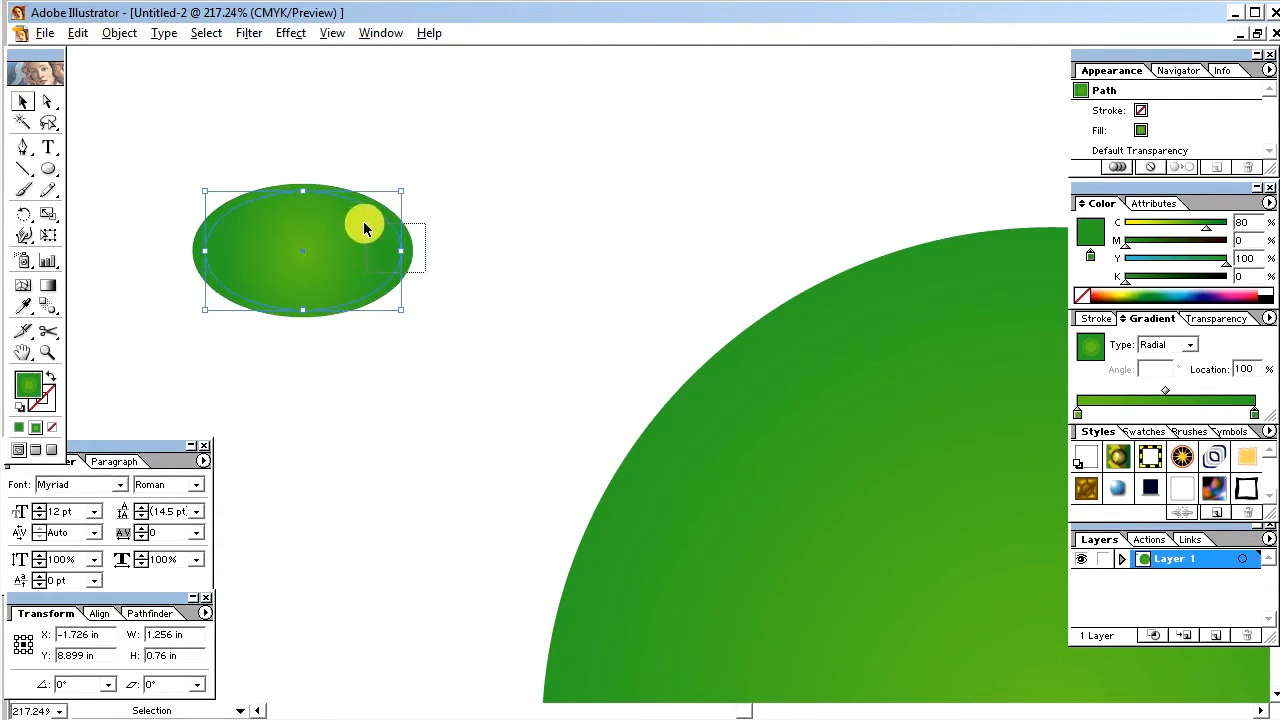
# Step: Resize the two small ellipses together about their center to an overall size of about 1.26 by 0.81 in
pyautogui.moveTo(401, 250)
pyautogui.mouseDown()
pyautogui.moveTo(417, 260)
pyautogui.moveTo(402, 253)
pyautogui.mouseUp()
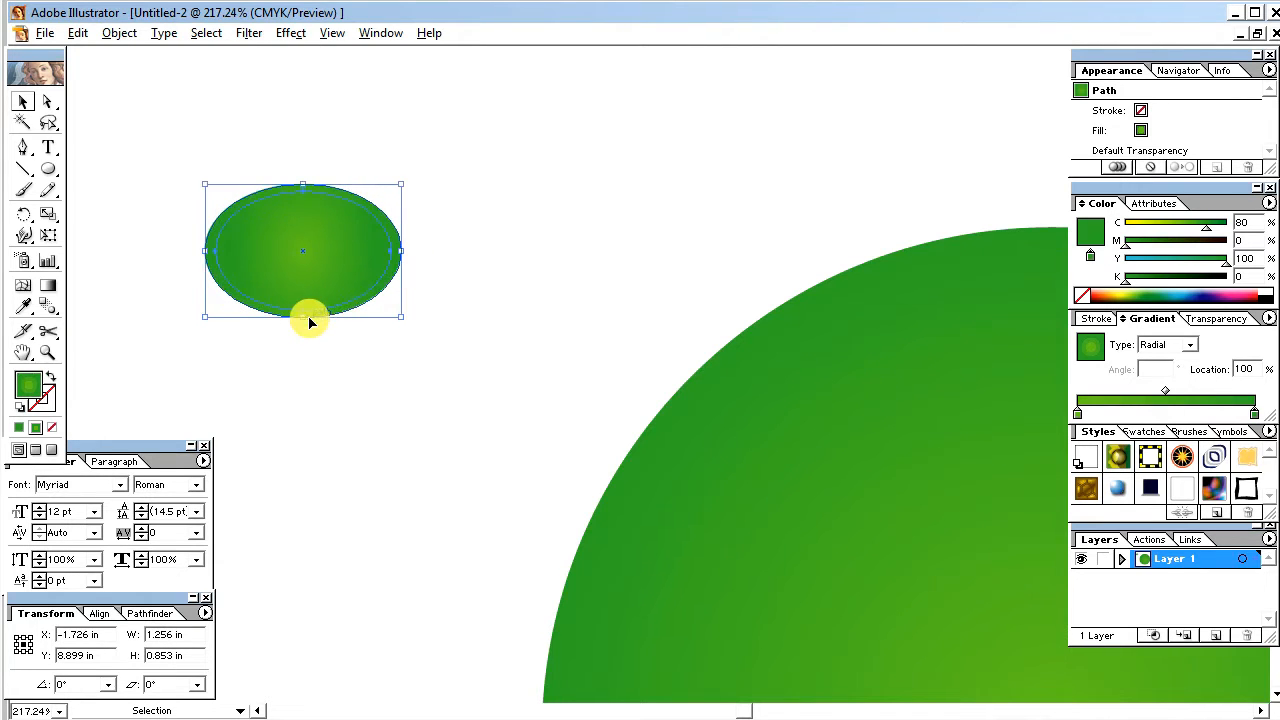
pyautogui.moveTo(304, 319); pyautogui.dragTo(305, 311)
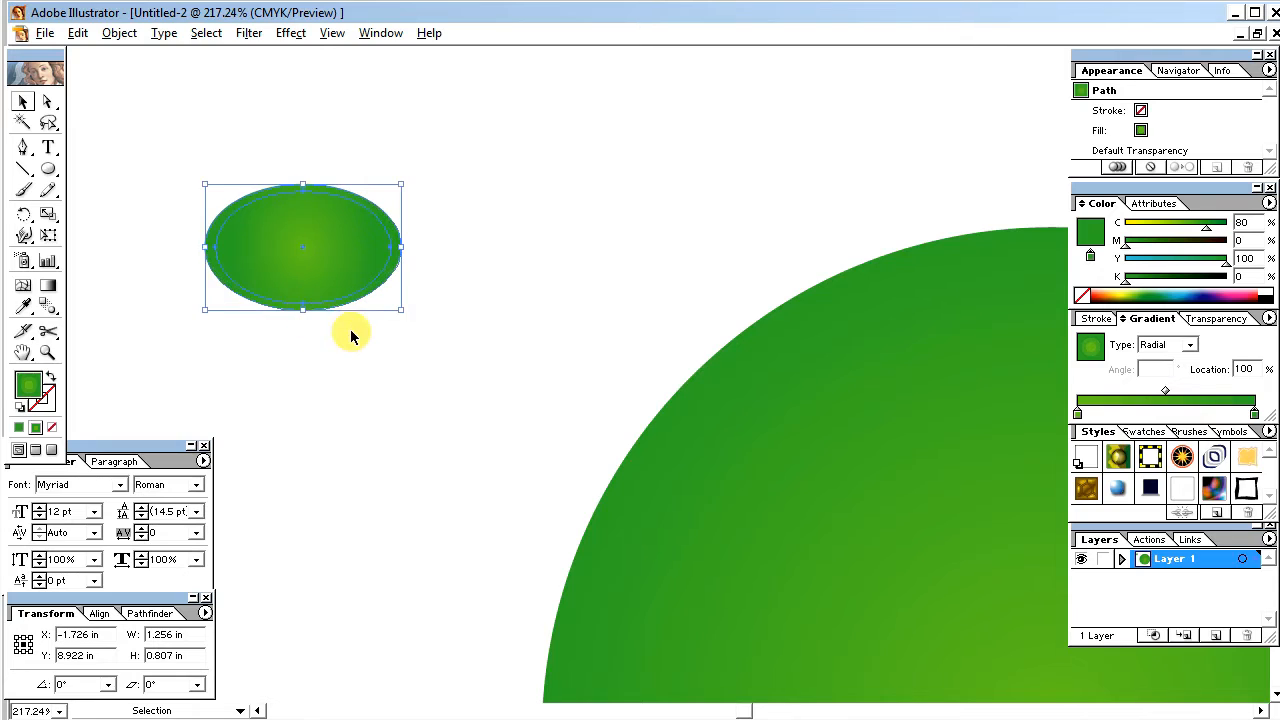
pyautogui.click(386, 333)
# Step: Lower cyan to 20% on the end color of the larger small ellipse's radial gradient, keeping yellow at 100%
pyautogui.click(400, 267)
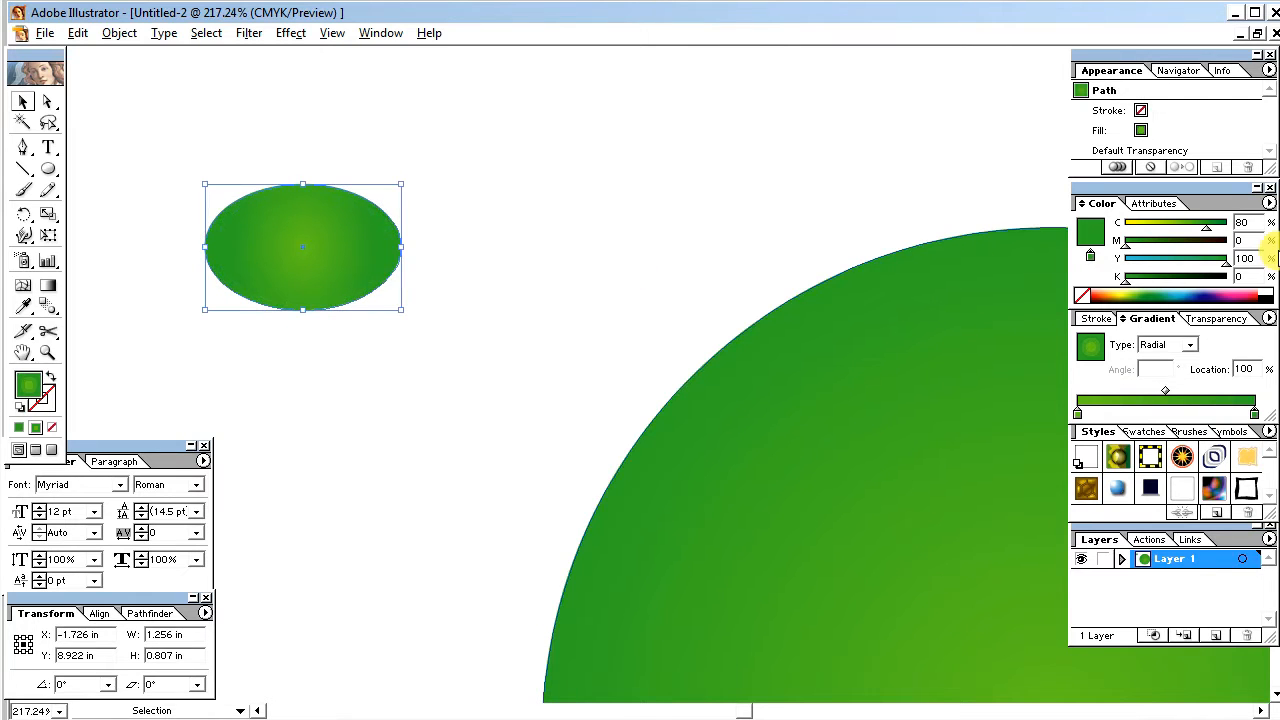
pyautogui.moveTo(1206, 229); pyautogui.dragTo(1148, 232)
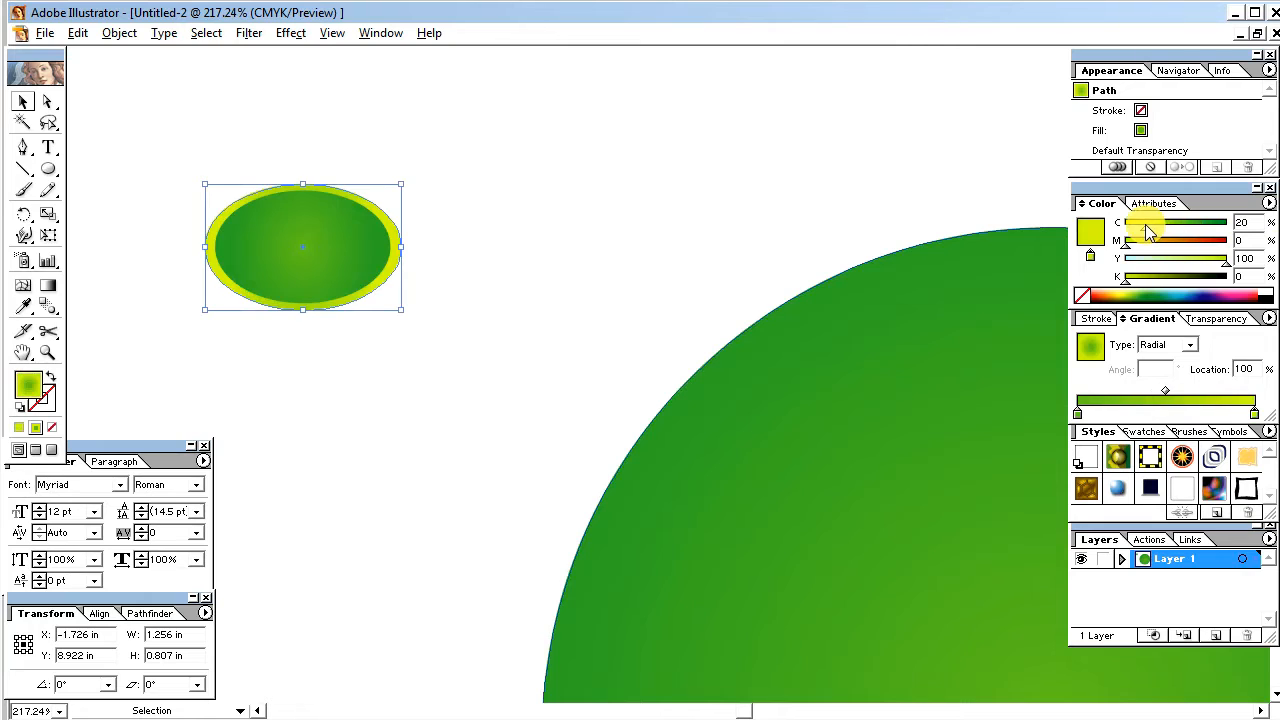
pyautogui.click(626, 230)
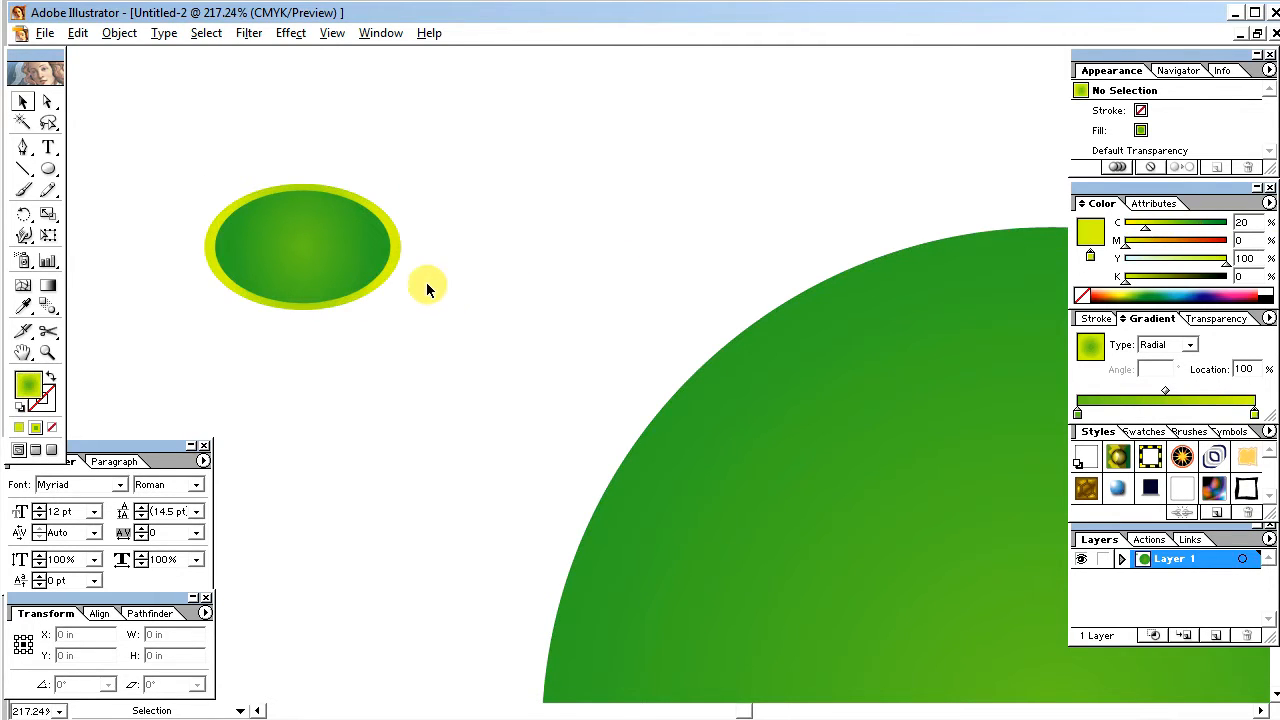
# Step: Give the larger small ellipse a solid black 1 pt stroke with K at 100%
pyautogui.click(398, 260)
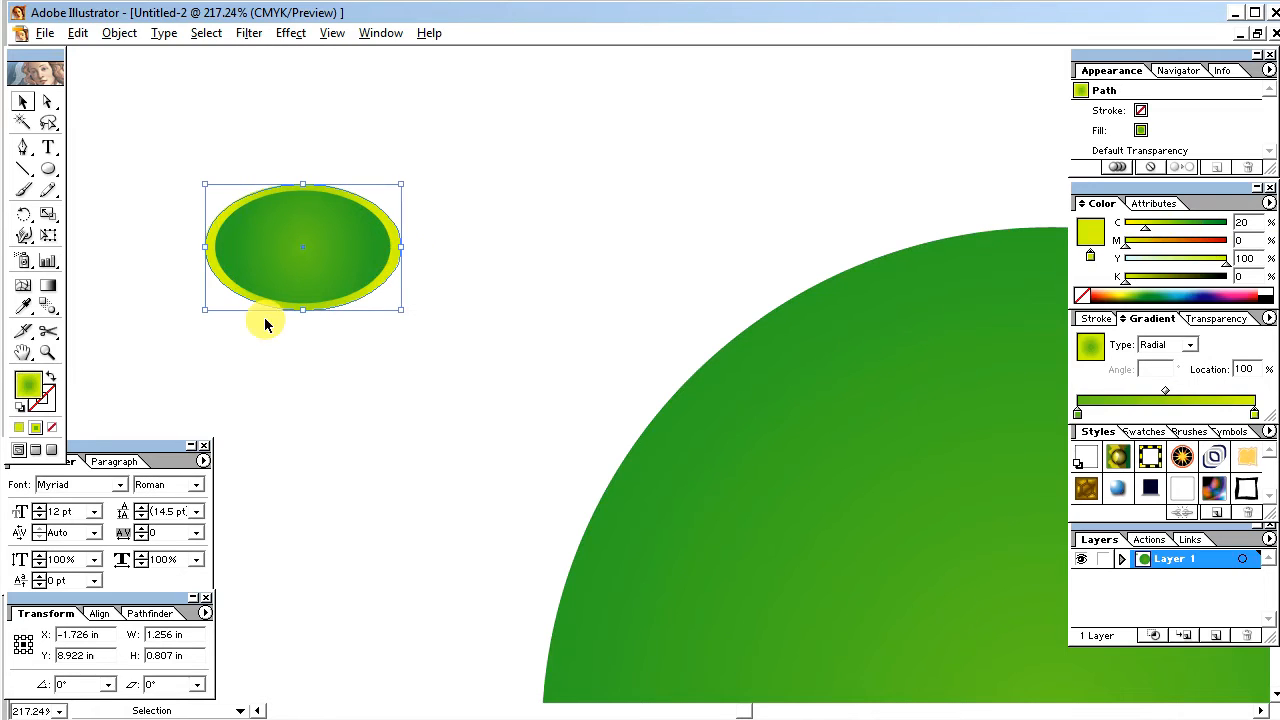
pyautogui.click(42, 400)
pyautogui.click(20, 429)
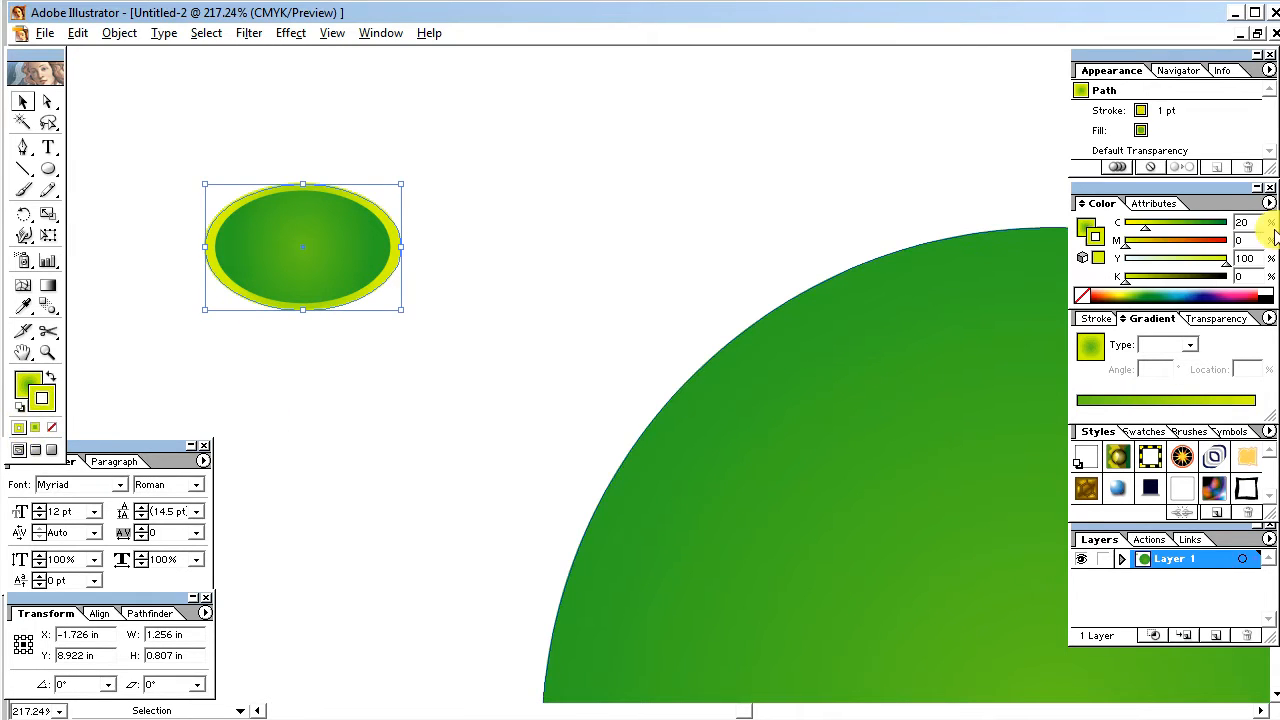
pyautogui.moveTo(1195, 277); pyautogui.dragTo(1275, 268)
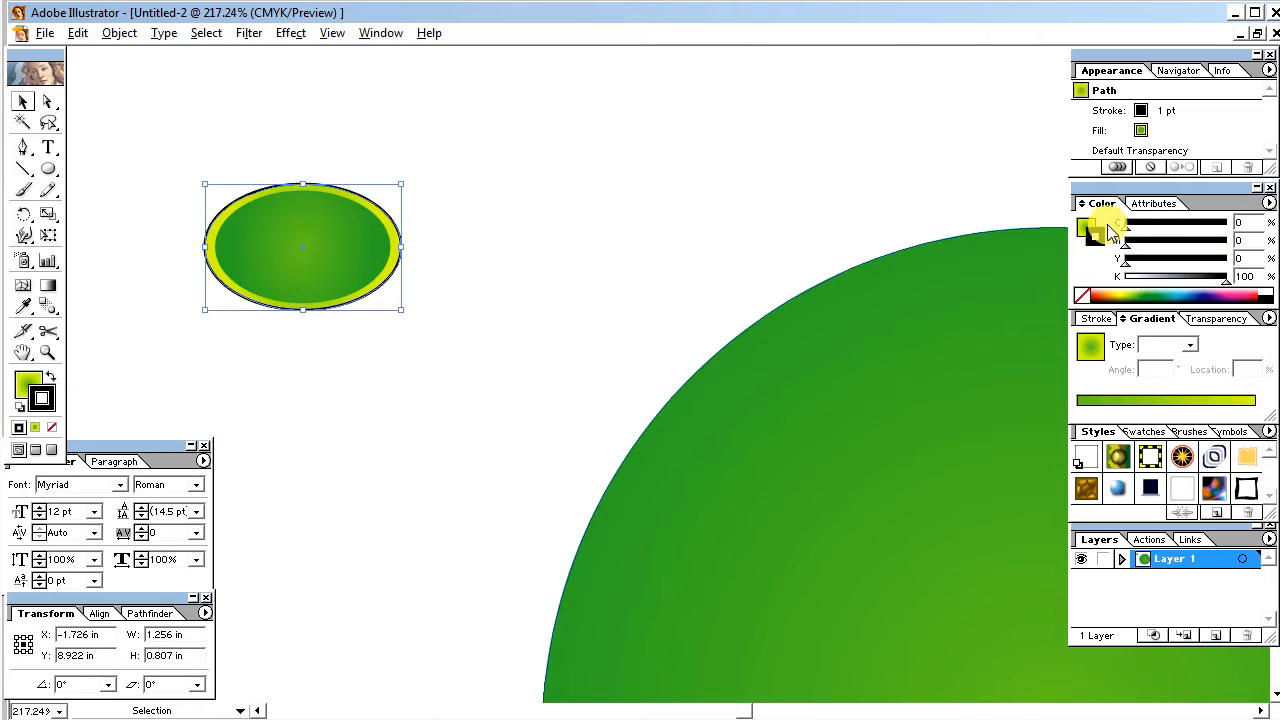
pyautogui.click(474, 285)
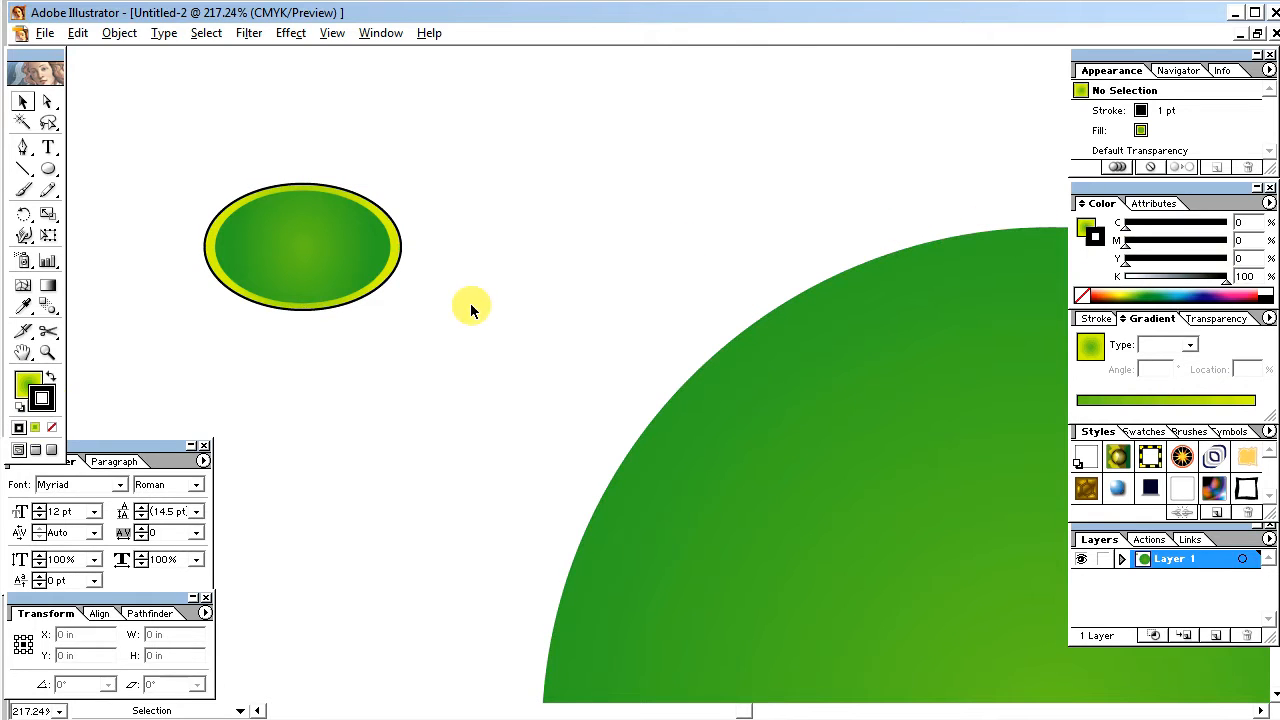
# Step: Scale the inner green ellipse about its center to about 1.03 by 0.66 in and add a black 1 pt stroke
pyautogui.click(336, 261)
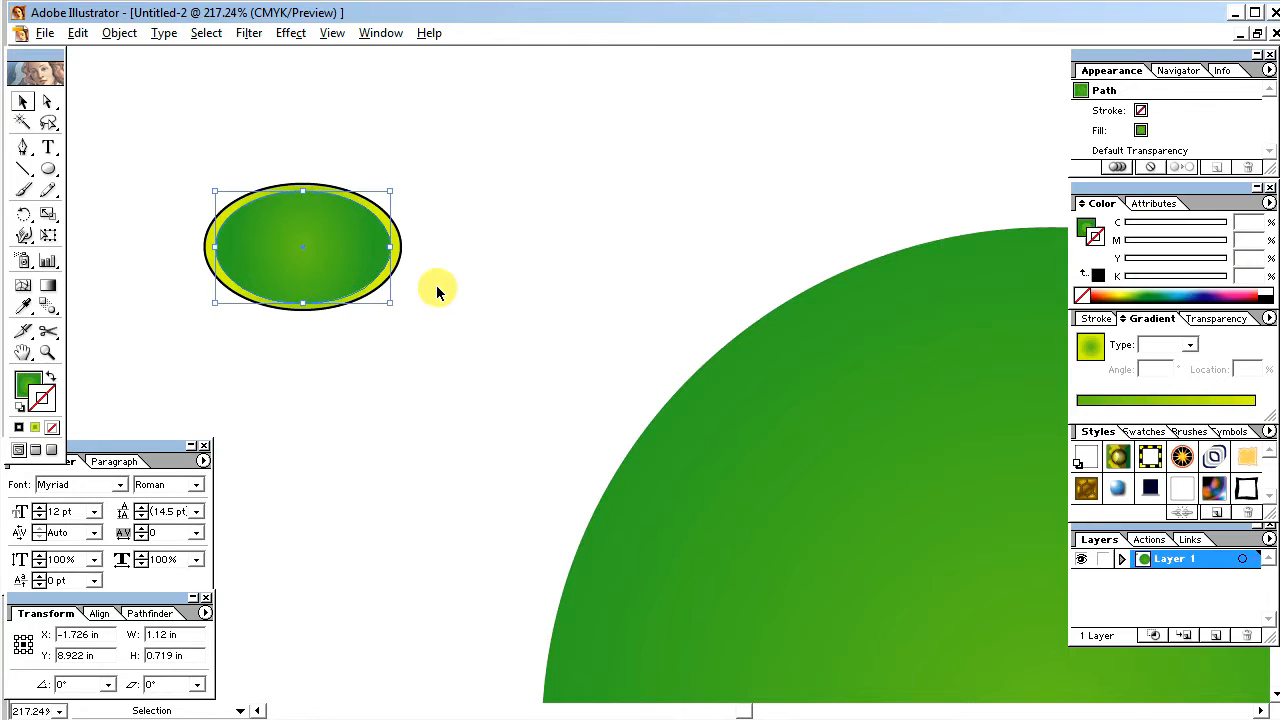
pyautogui.moveTo(396, 304); pyautogui.dragTo(384, 302)
pyautogui.click(18, 427)
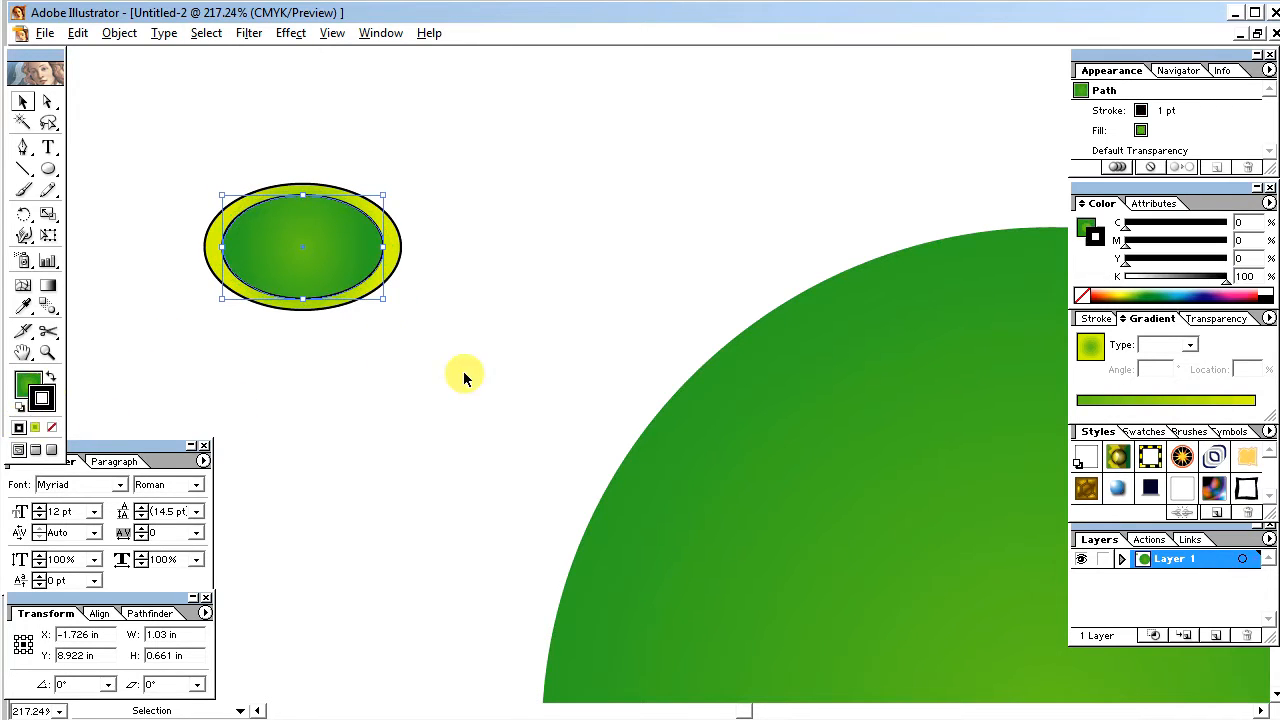
pyautogui.click(480, 337)
# Step: Nudge the inner green ellipse up slightly to about Y 8.94 in and deselect it
pyautogui.click(334, 252)
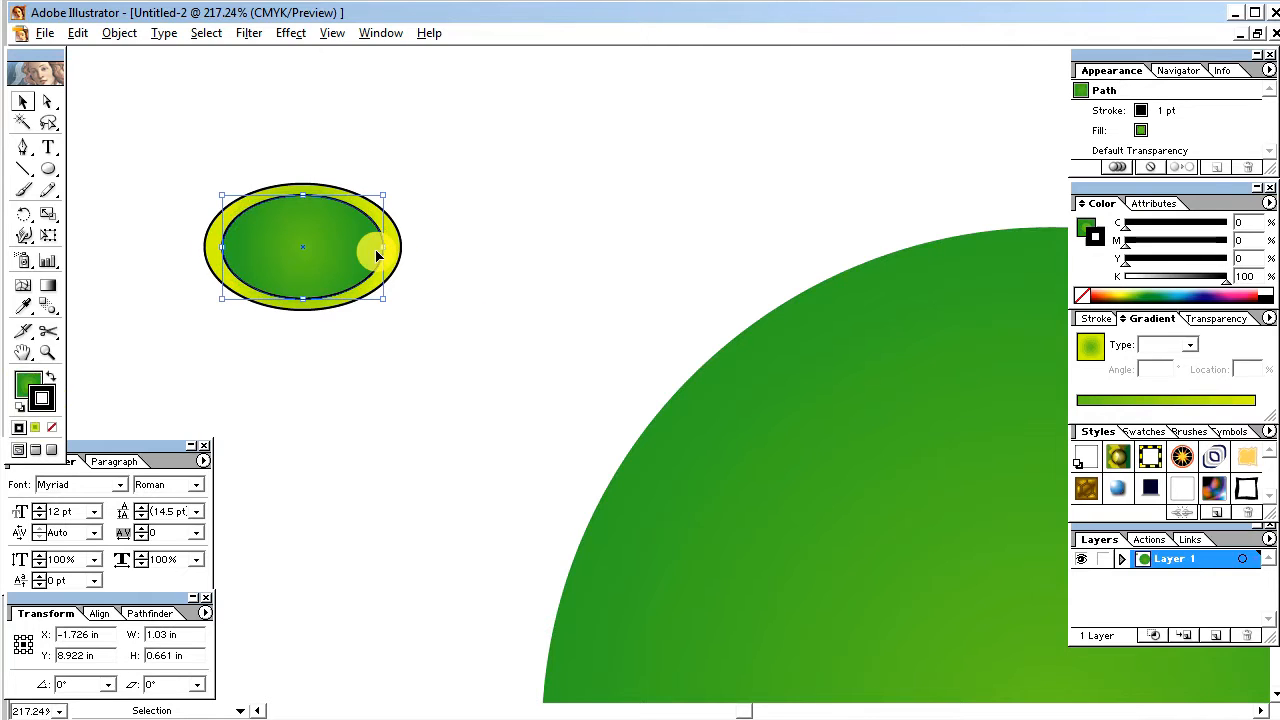
pyautogui.press('Up')
pyautogui.press('Up')
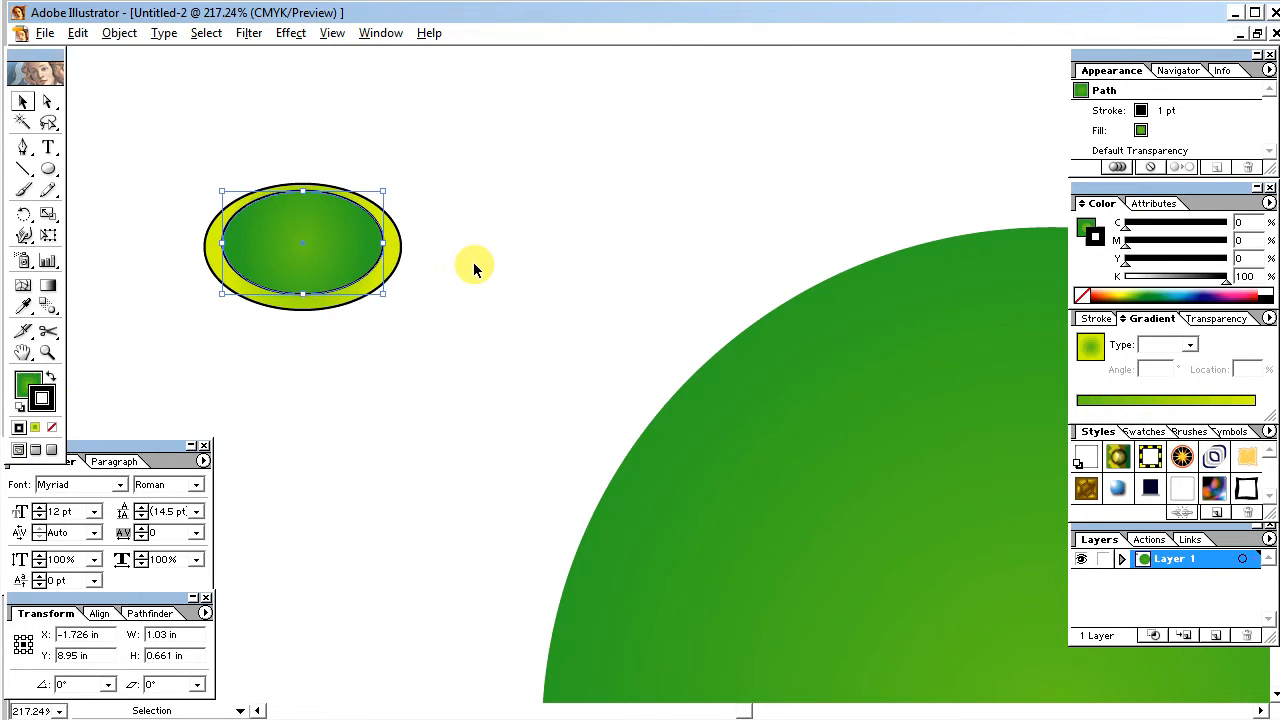
pyautogui.click(474, 268)
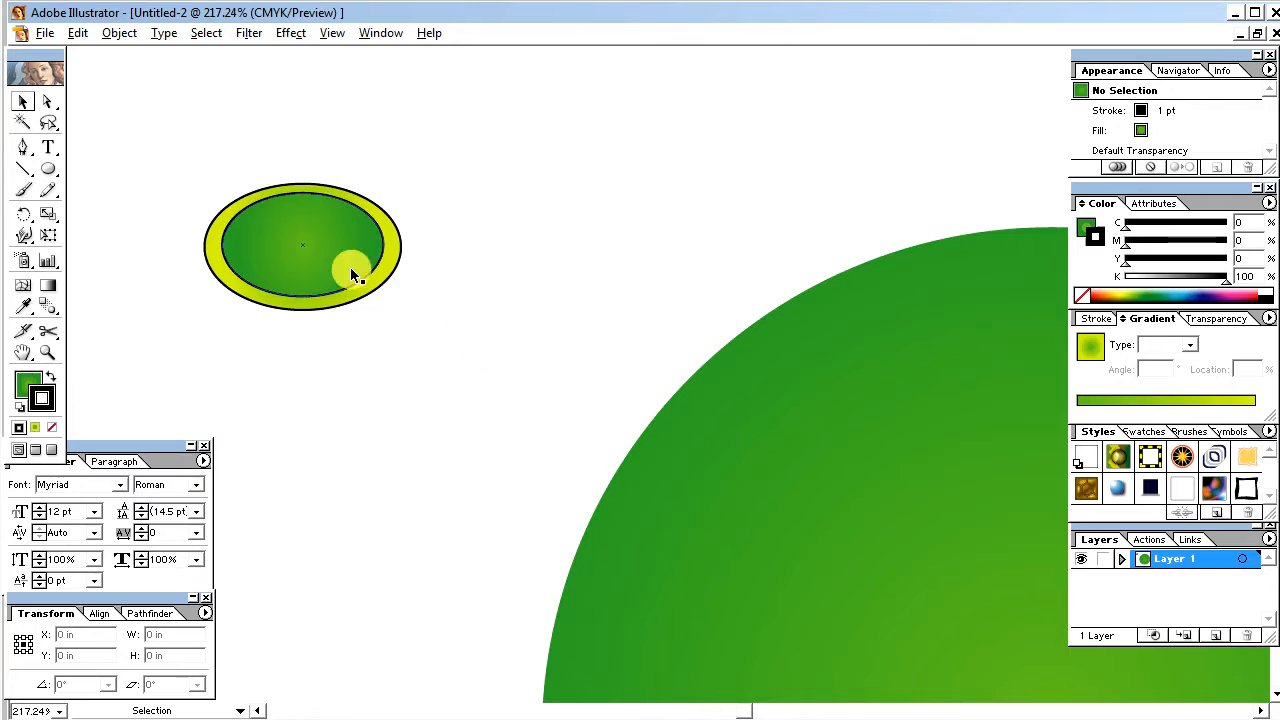
pyautogui.press('space')
pyautogui.moveTo(380, 320); pyautogui.dragTo(460, 321)
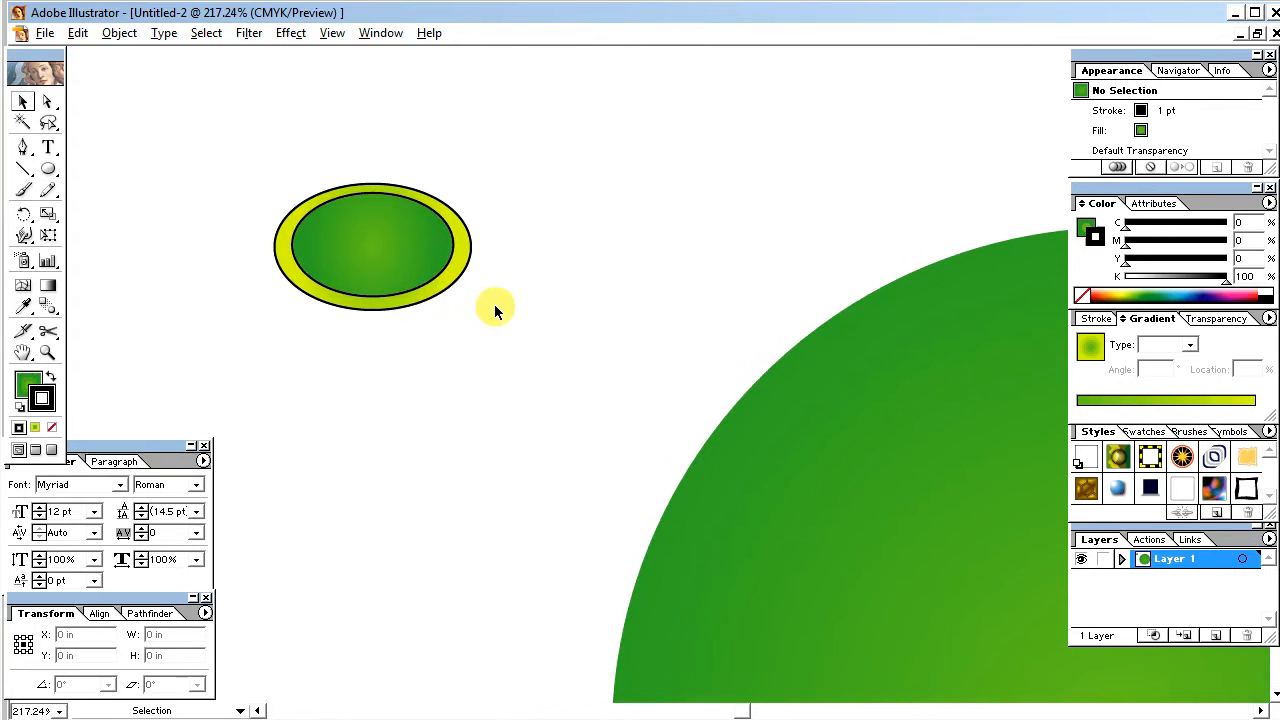
pyautogui.click(366, 282)
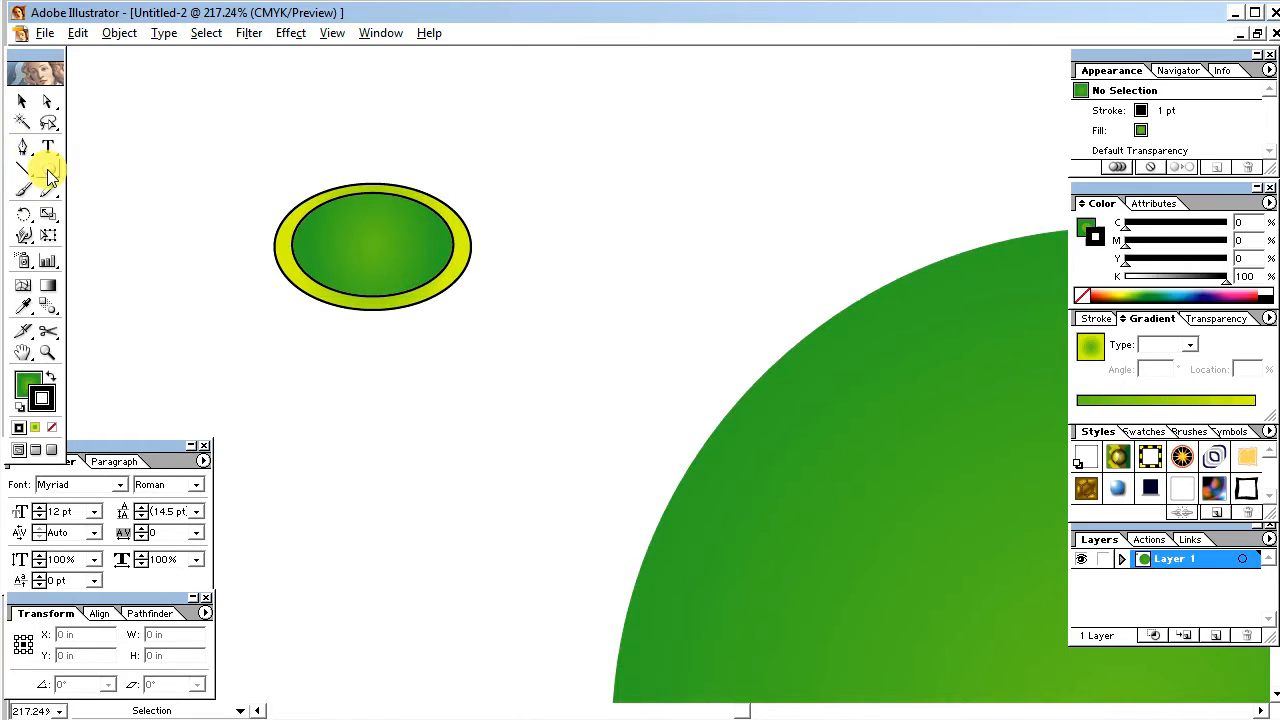
# Step: Draw an ellipse about 0.71 by 0.23 in over the inner ellipse's lower edge, nudge it up slightly and fill it solid black
pyautogui.moveTo(48, 169); pyautogui.dragTo(117, 173)
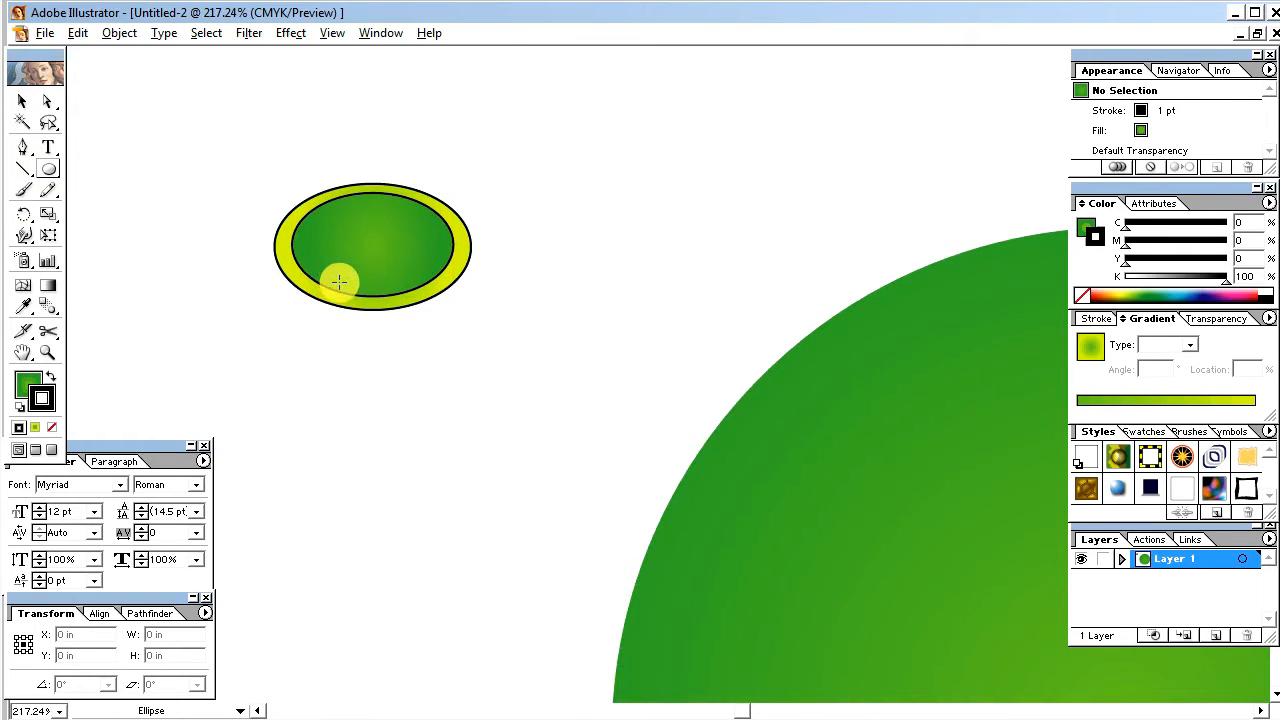
pyautogui.moveTo(328, 278); pyautogui.dragTo(434, 313)
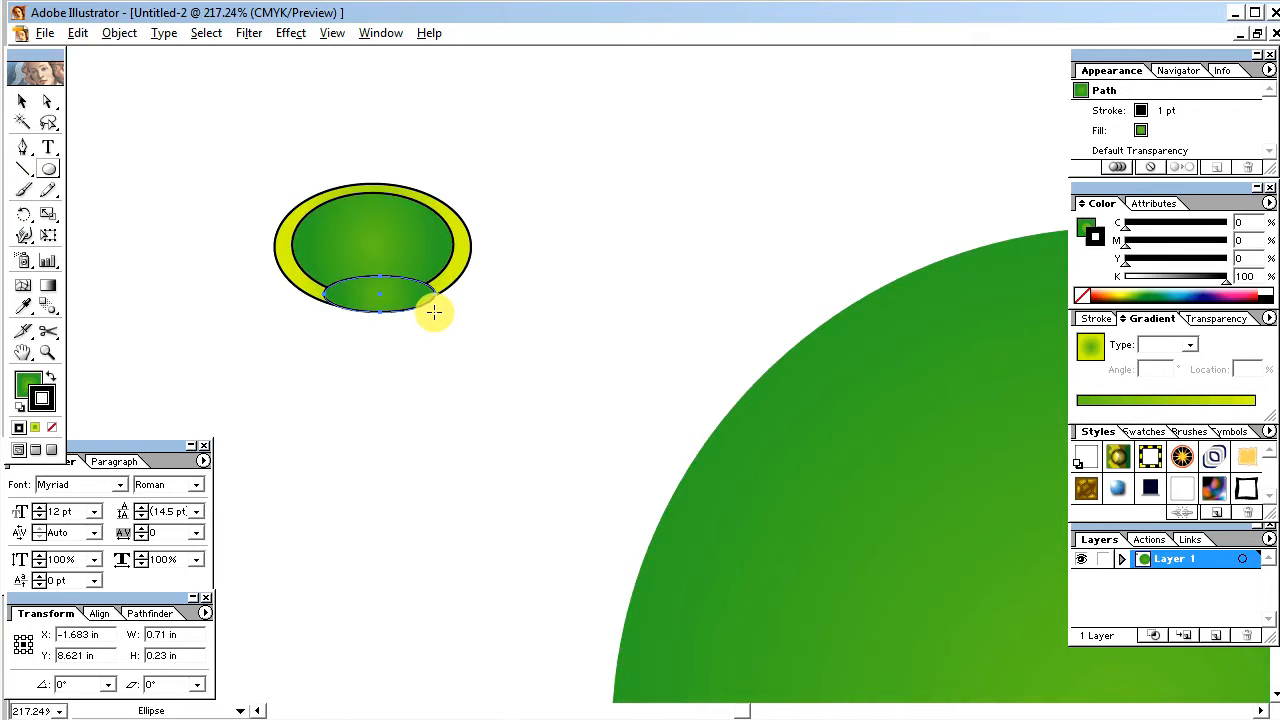
pyautogui.press('Up')
pyautogui.press('Up')
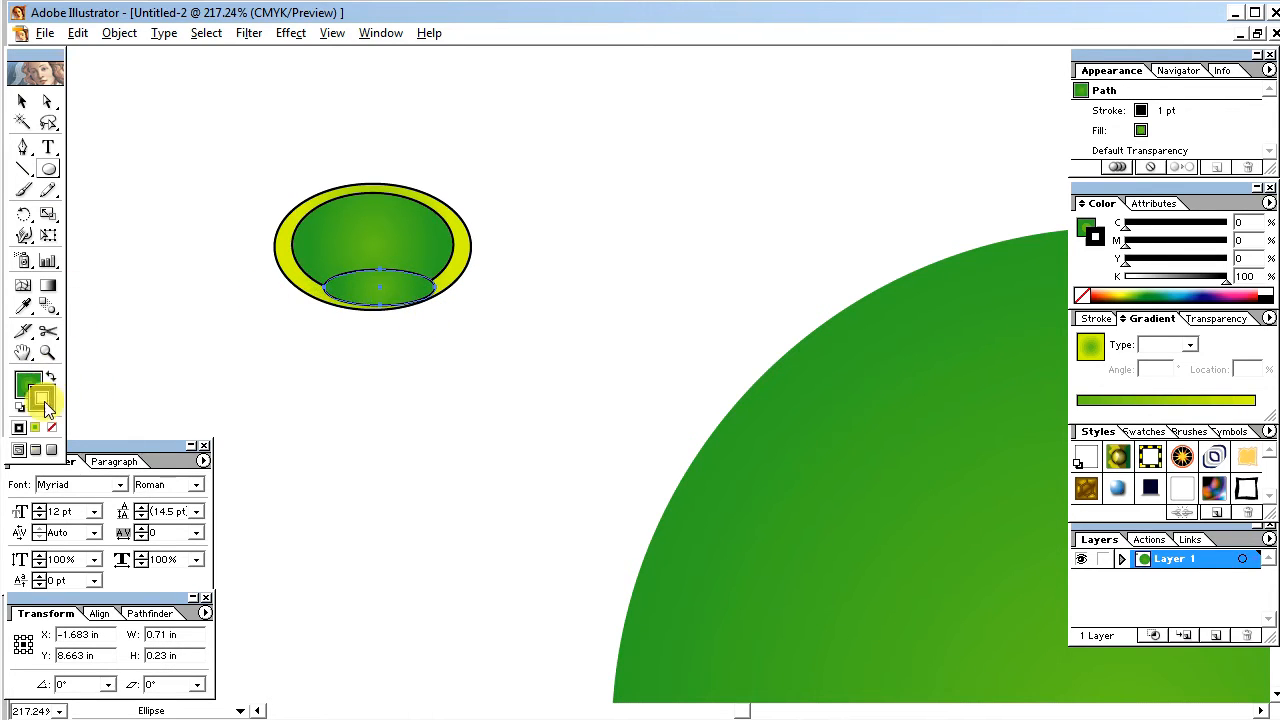
pyautogui.click(18, 428)
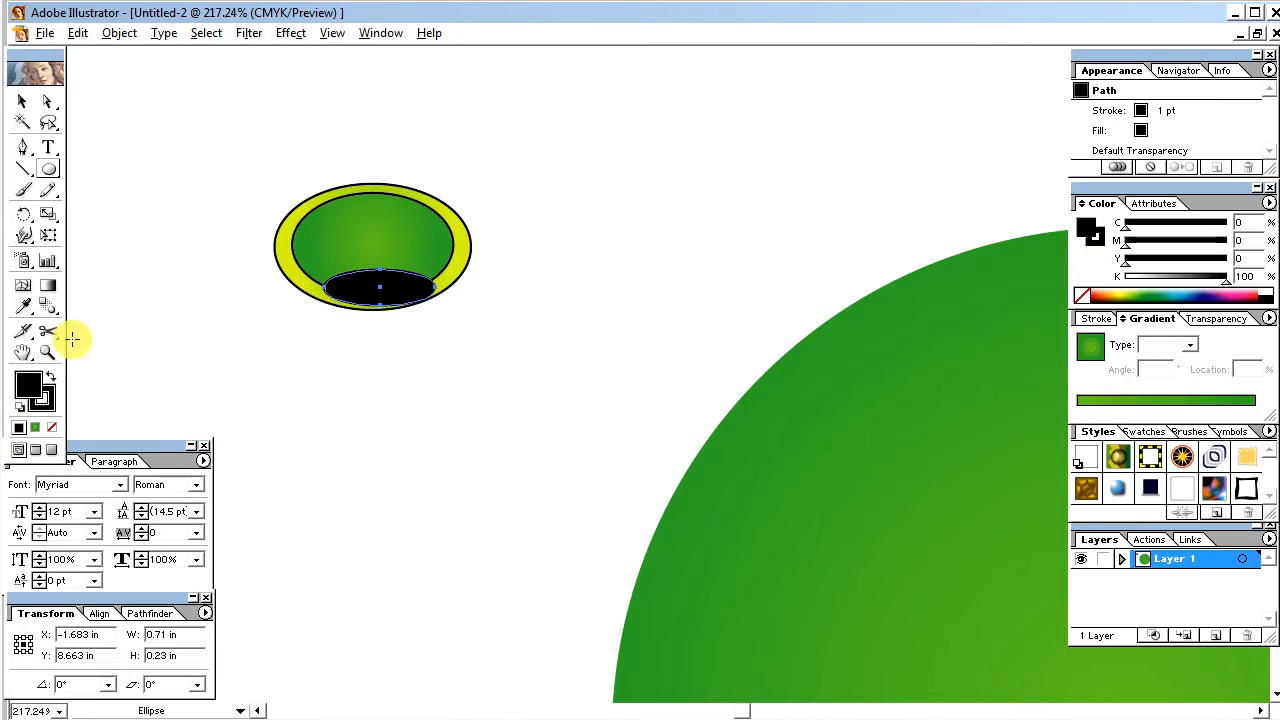
# Step: Select the inner green ellipse and the black ellipse together and split them with the Divide pathfinder
pyautogui.click(27, 106)
pyautogui.click(437, 237)
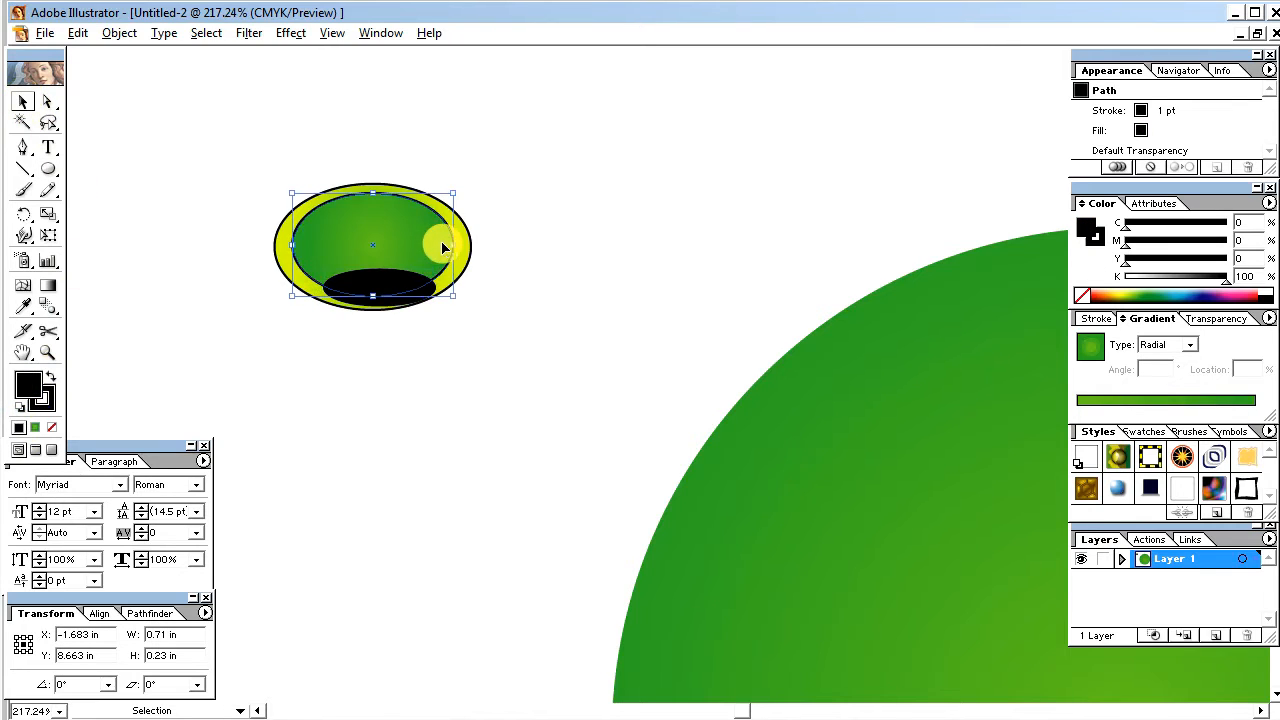
pyautogui.keyDown('shift'); pyautogui.click(418, 292); pyautogui.keyUp('shift')
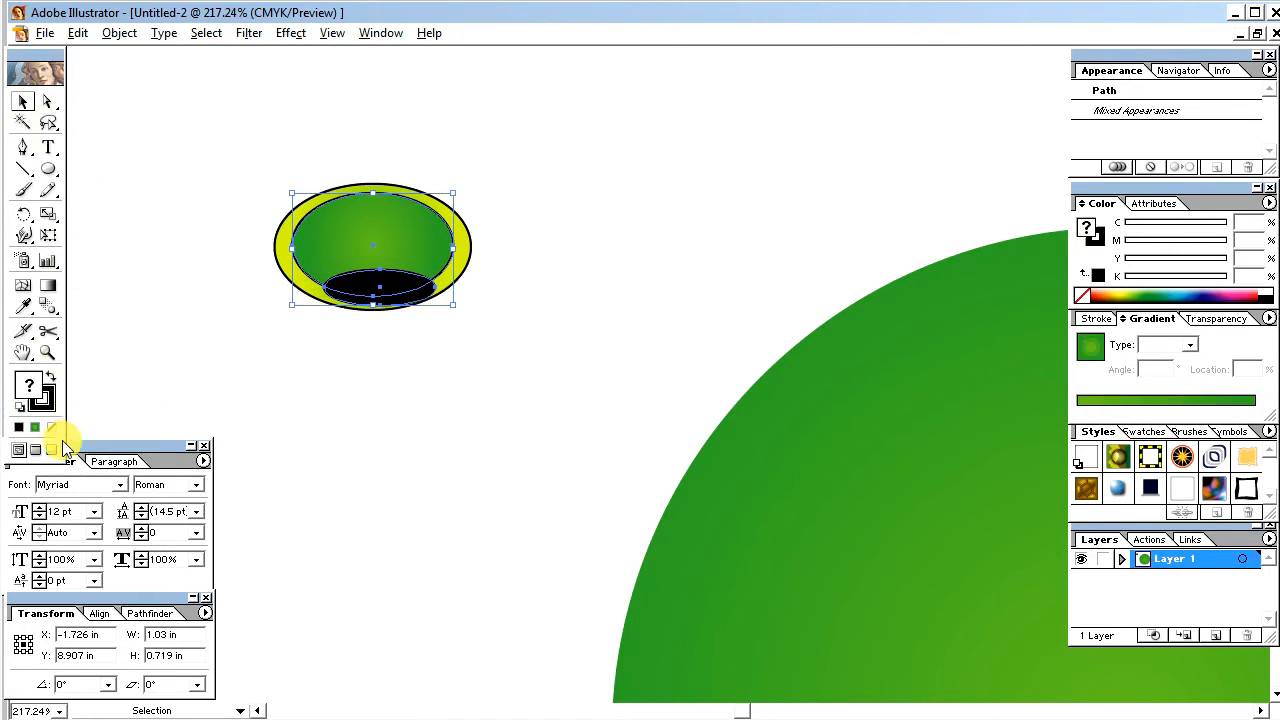
pyautogui.click(130, 615)
pyautogui.click(22, 686)
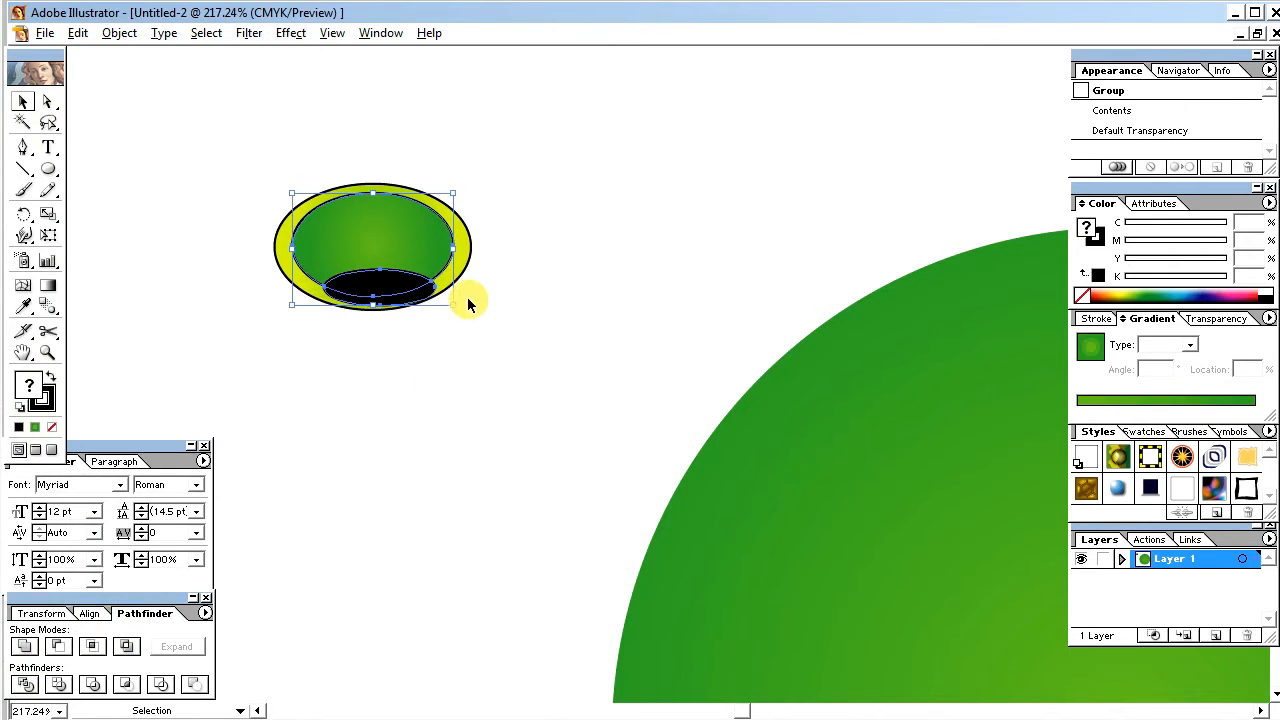
# Step: Ungroup the divided shapes and delete the black piece that extends outside the inner green ellipse
pyautogui.rightClick(398, 268)
pyautogui.click(425, 322)
pyautogui.click(427, 369)
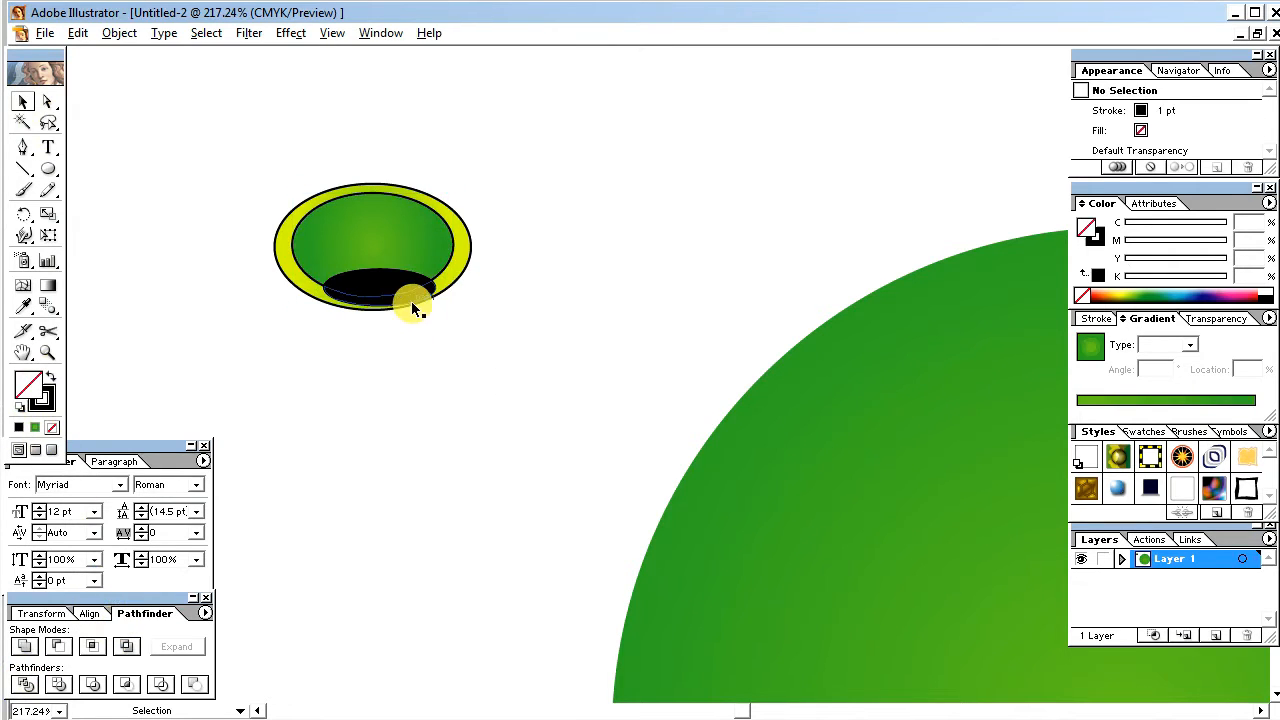
pyautogui.click(411, 300)
pyautogui.click(430, 338)
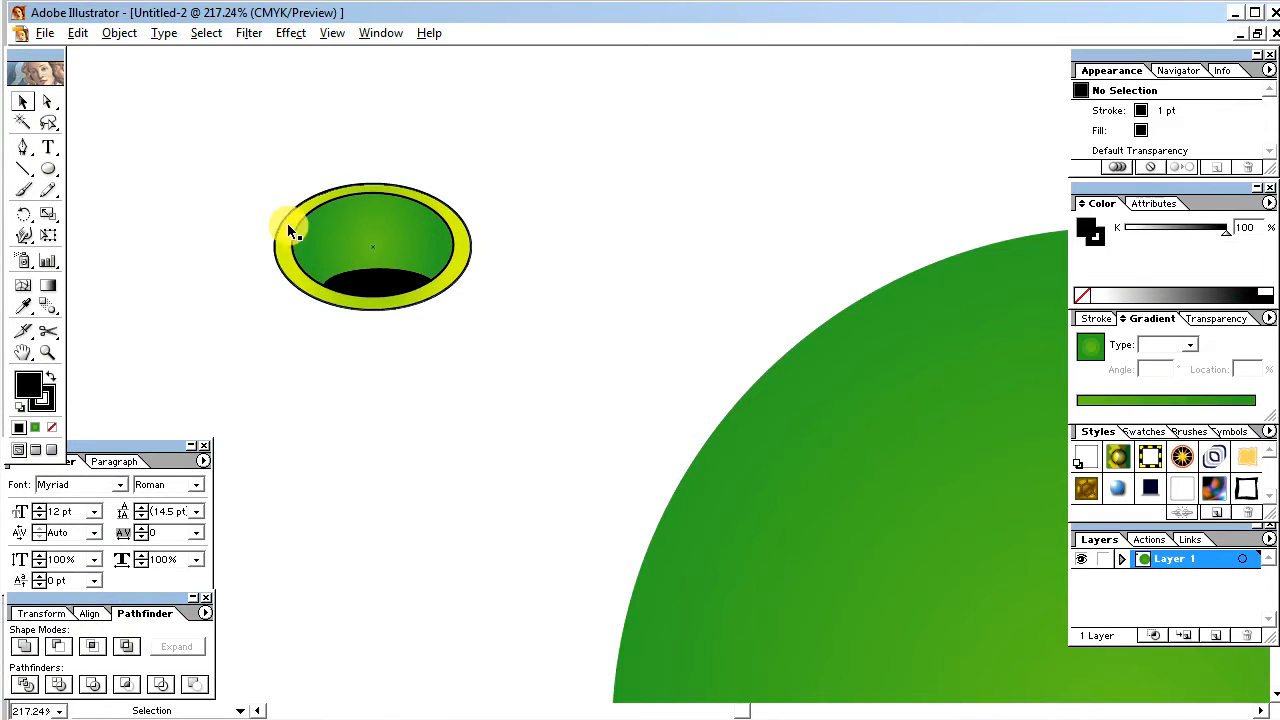
pyautogui.moveTo(214, 163); pyautogui.dragTo(523, 346)
pyautogui.click(504, 350)
# Step: Start a Pen tool path at the lower-left edge of the yellow ellipse
pyautogui.click(20, 150)
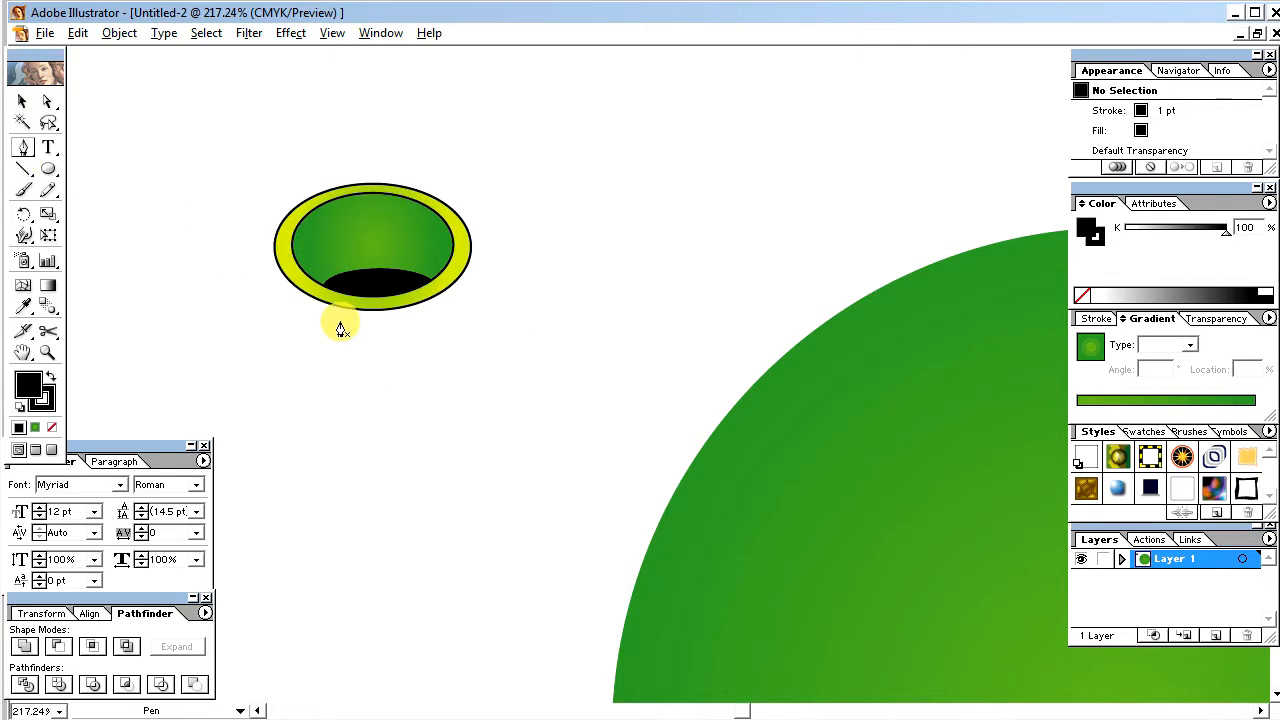
pyautogui.click(318, 309)
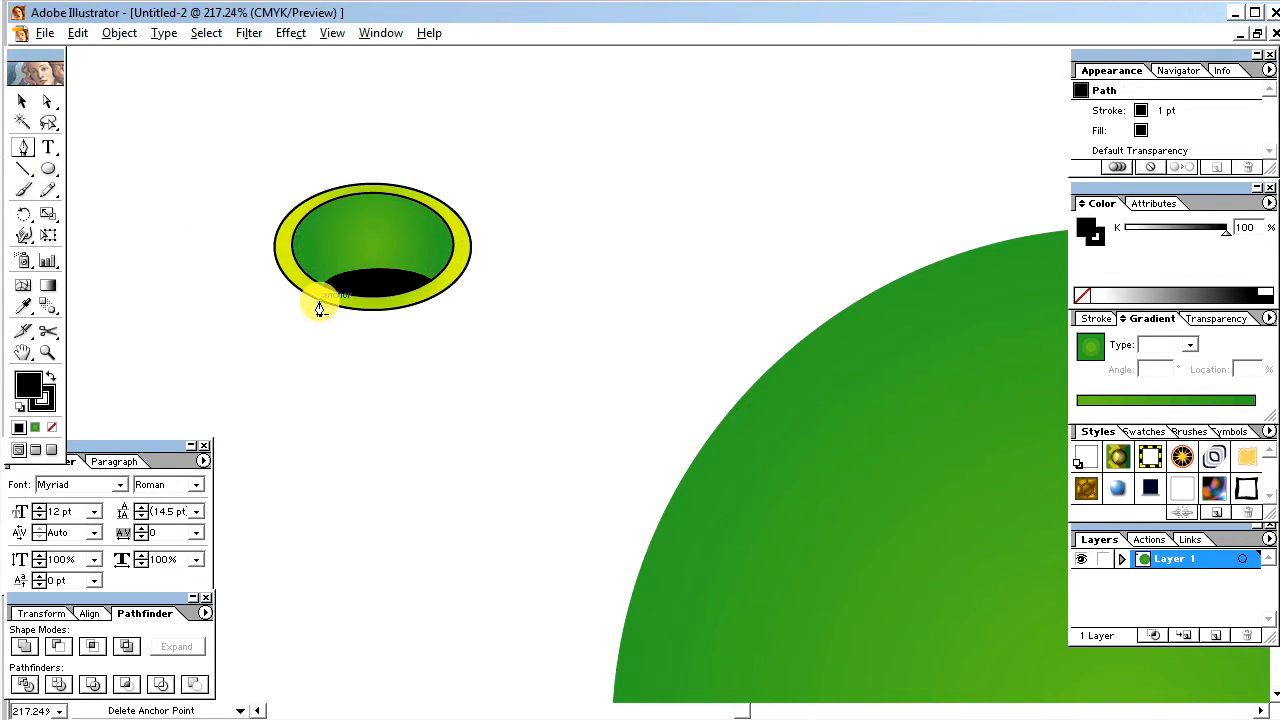
pyautogui.moveTo(343, 390); pyautogui.dragTo(328, 445)
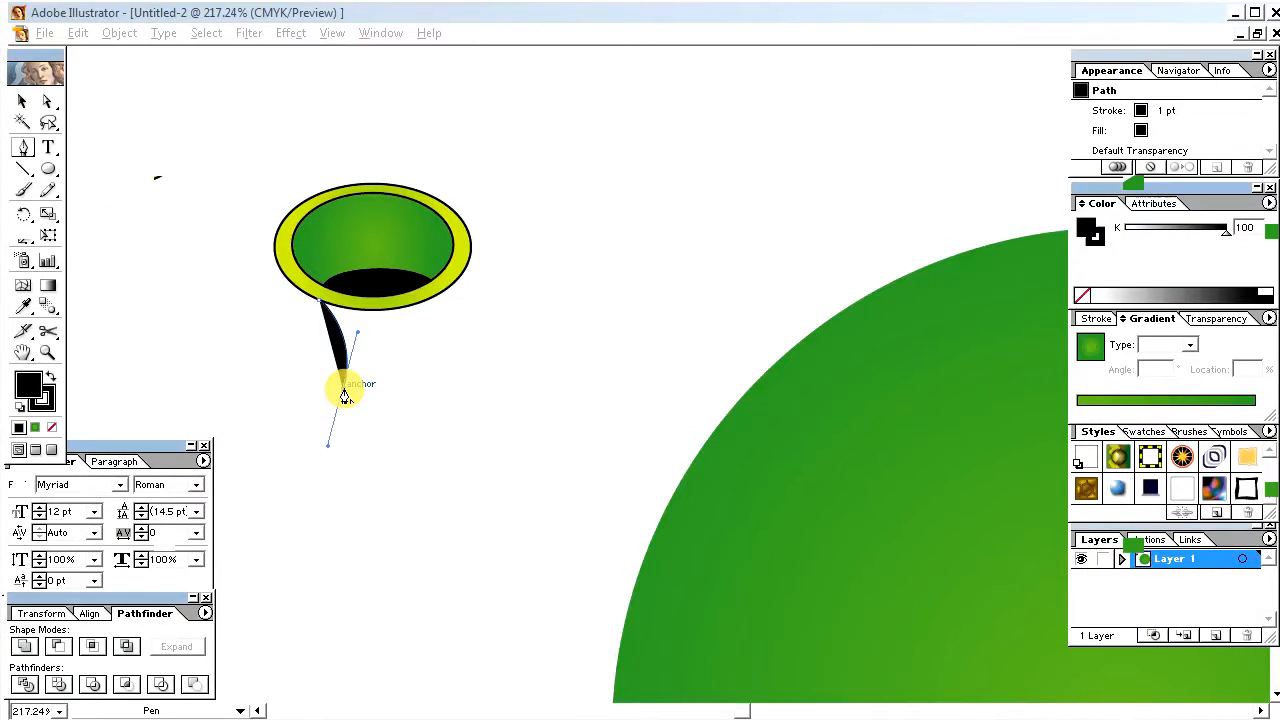
pyautogui.click(344, 390)
pyautogui.hotkey('ctrl', 'z')
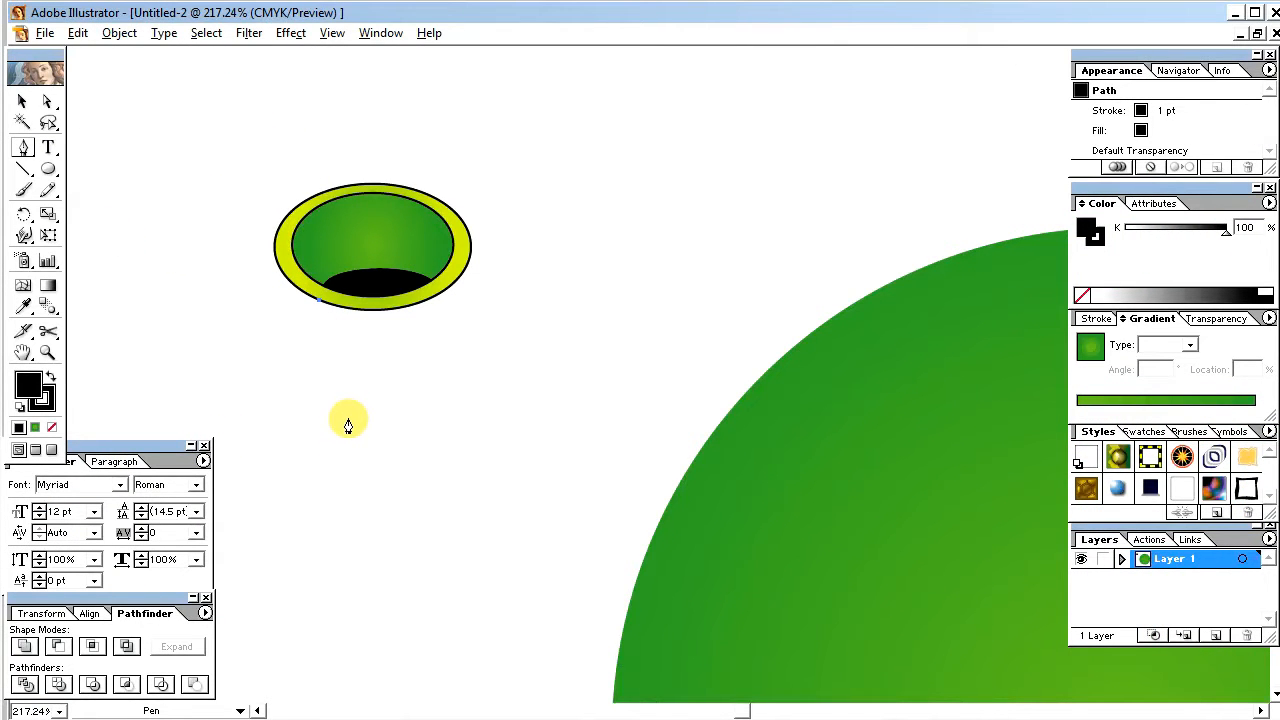
# Step: Curve the path down to a point below the ellipse and close it at its start as a thin tapered black stem
pyautogui.moveTo(347, 424); pyautogui.dragTo(333, 524)
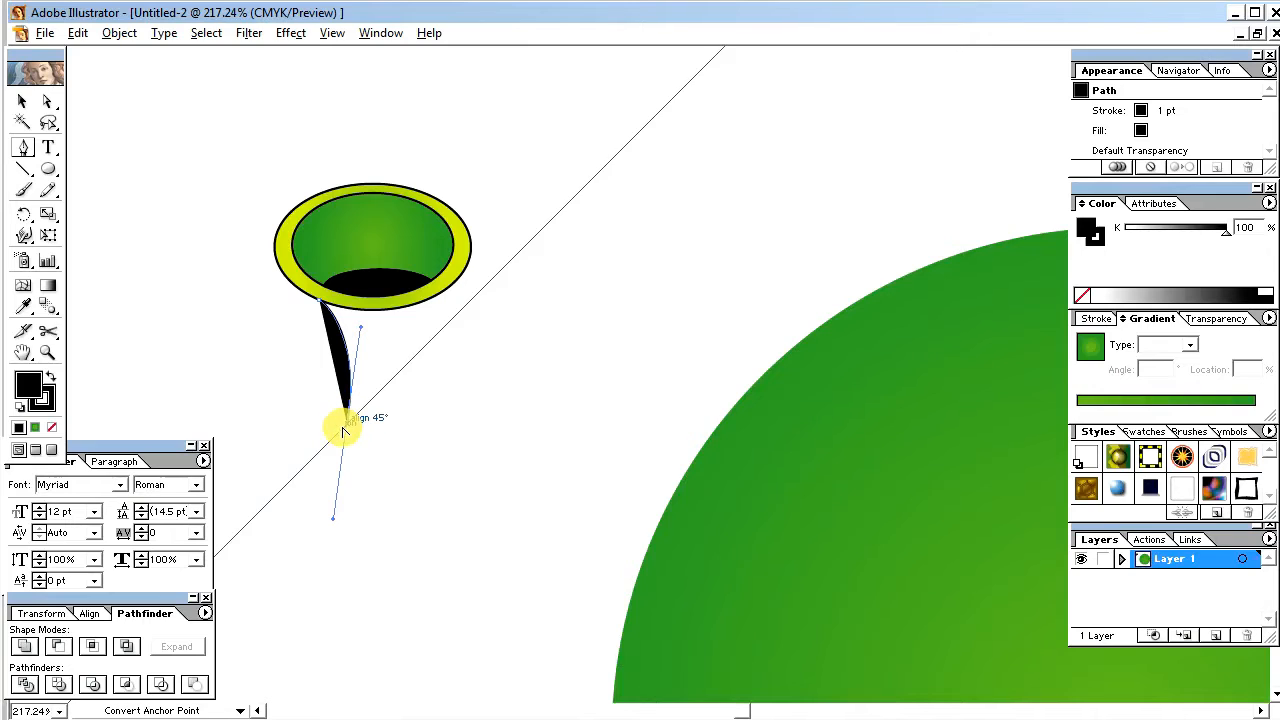
pyautogui.click(348, 432)
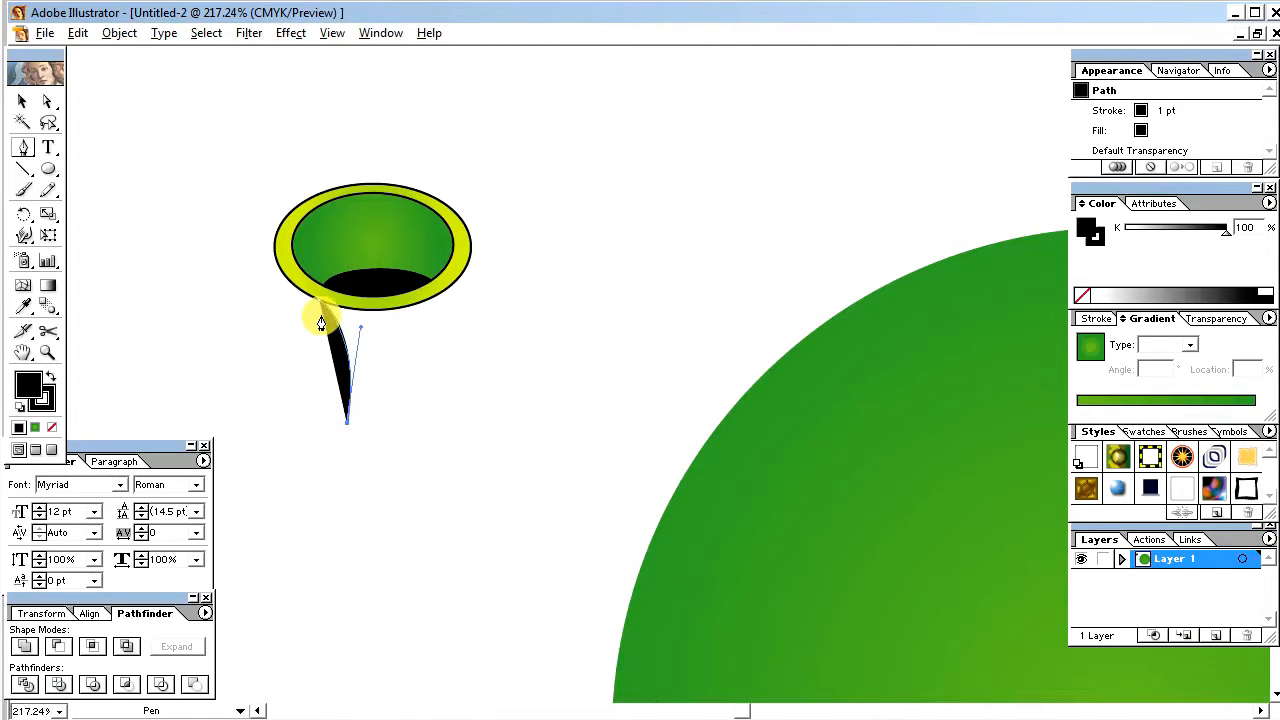
pyautogui.moveTo(318, 310); pyautogui.dragTo(310, 283)
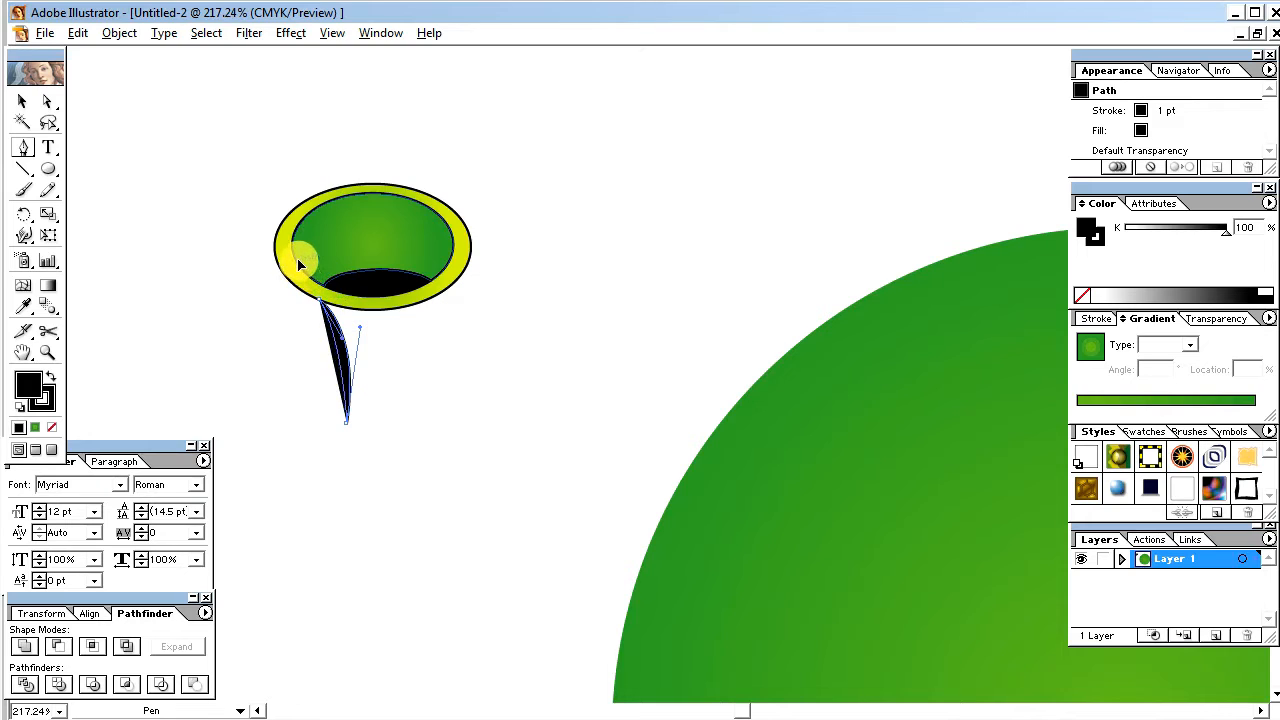
pyautogui.click(22, 101)
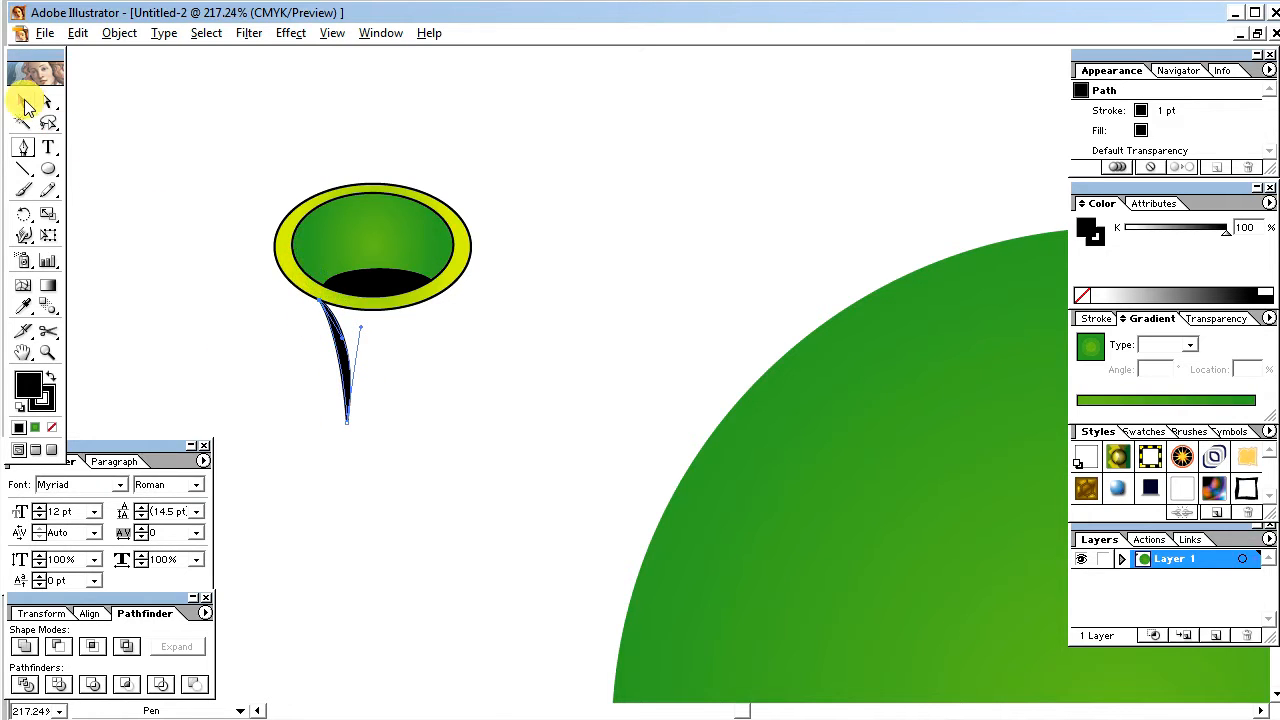
pyautogui.click(357, 434)
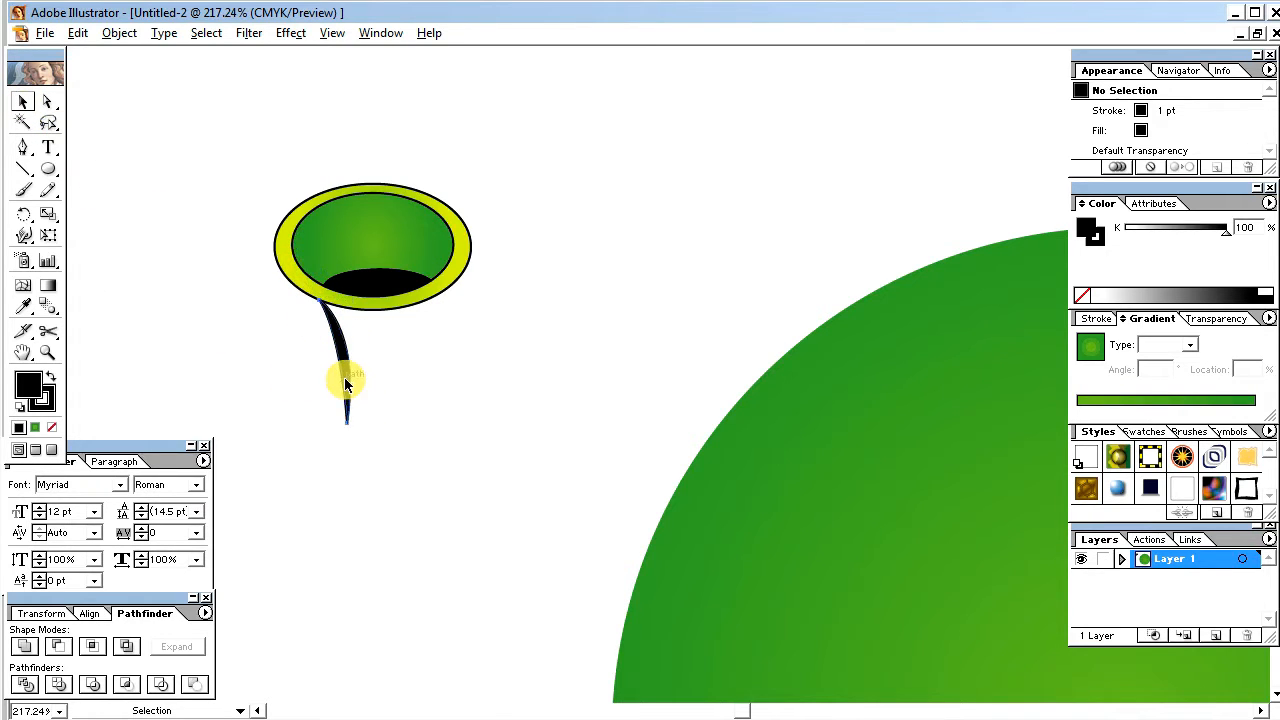
# Step: Duplicate the black stem below the right side of the yellow ellipse and rotate the copy half a turn
pyautogui.moveTo(349, 381)
pyautogui.mouseDown()
pyautogui.moveTo(366, 369)
pyautogui.moveTo(451, 375)
pyautogui.mouseUp()
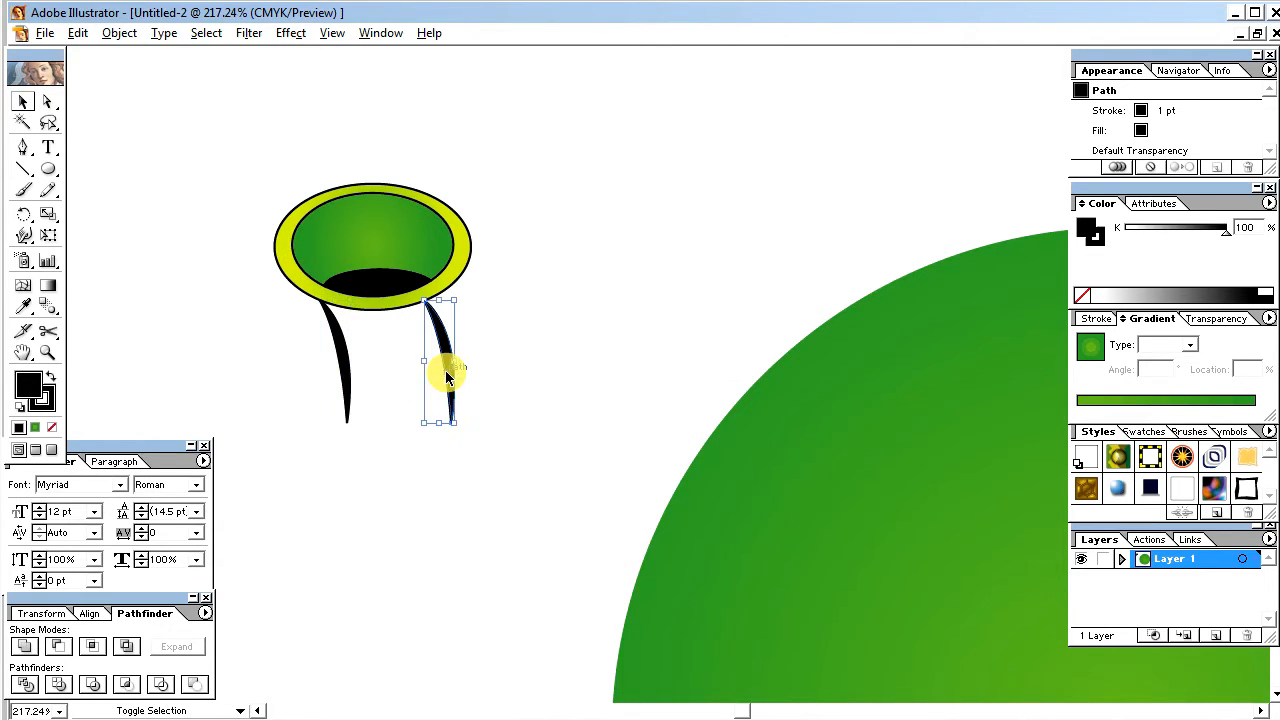
pyautogui.doubleClick(25, 215)
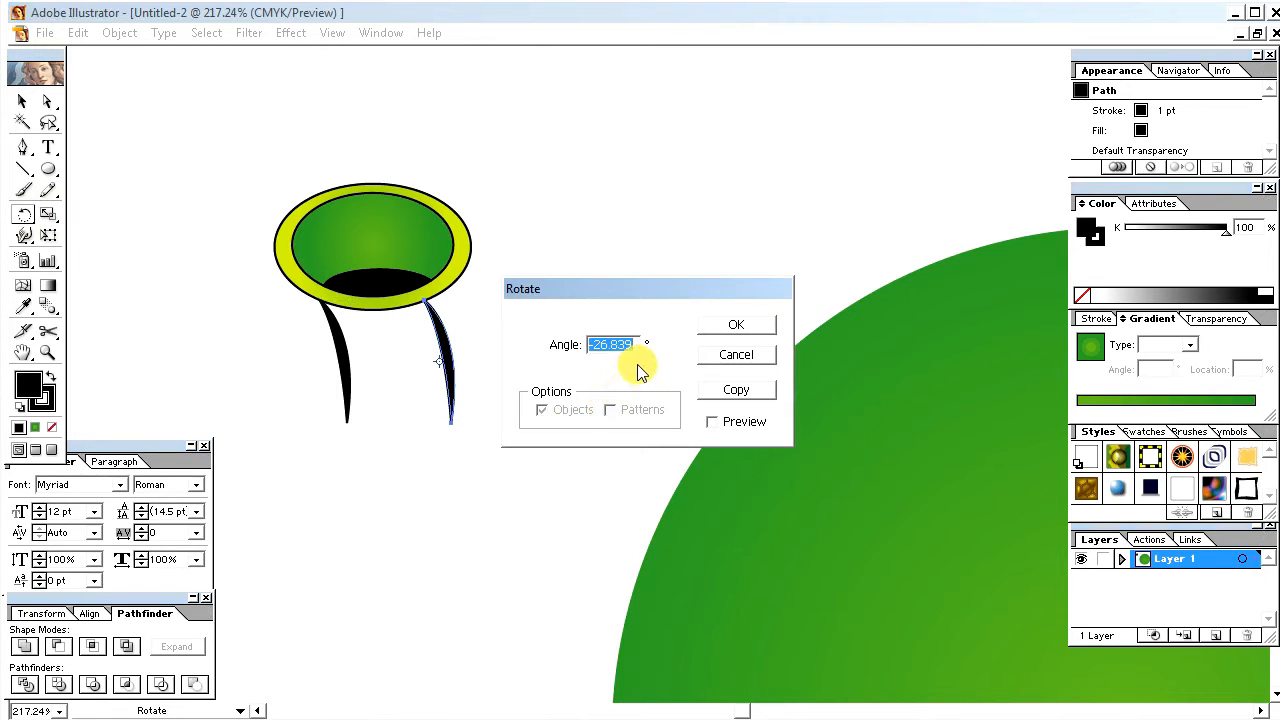
pyautogui.write('180')
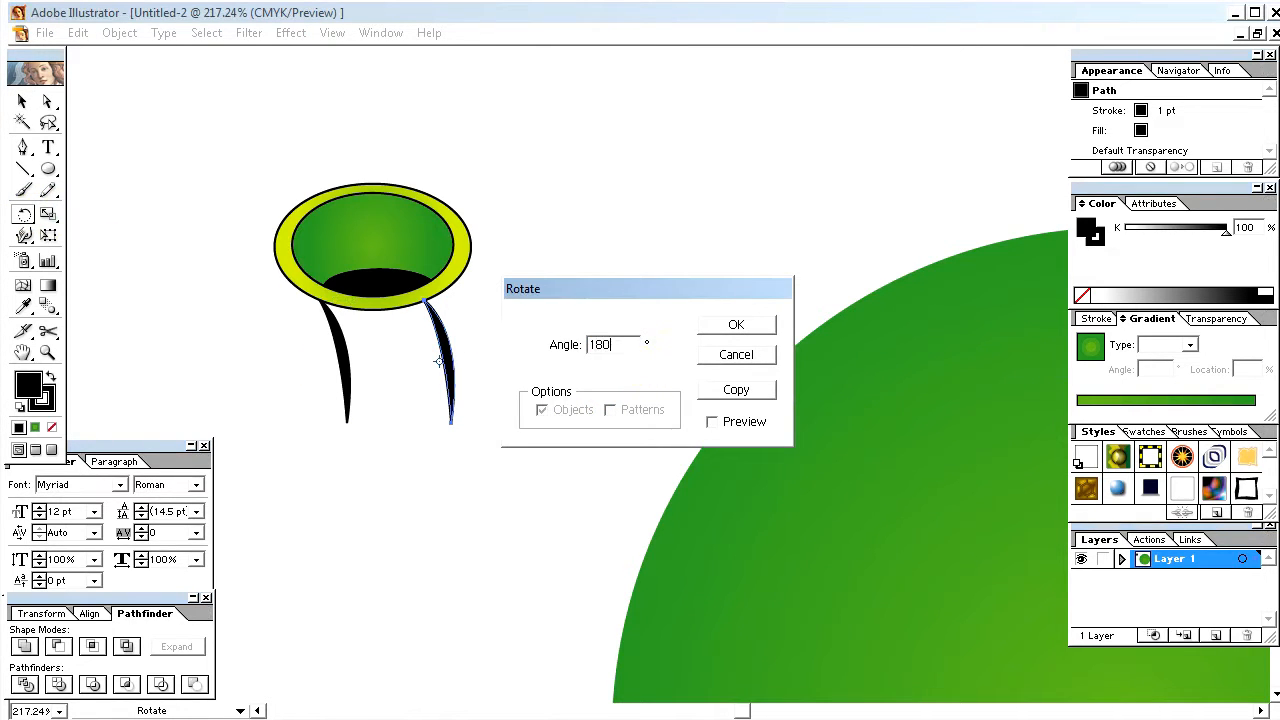
pyautogui.press('Return')
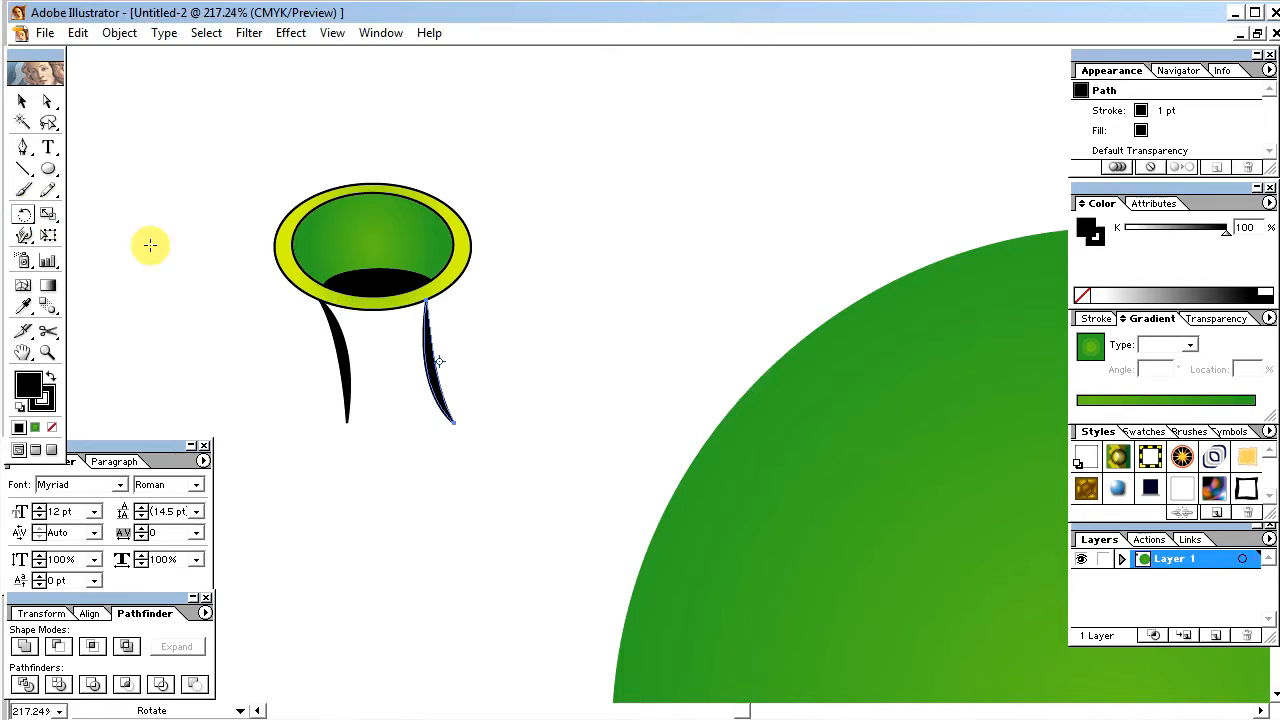
# Step: Tilt the right-hand stem slightly clockwise and nudge it up so its top meets the yellow ellipse's lower-right edge
pyautogui.click(22, 101)
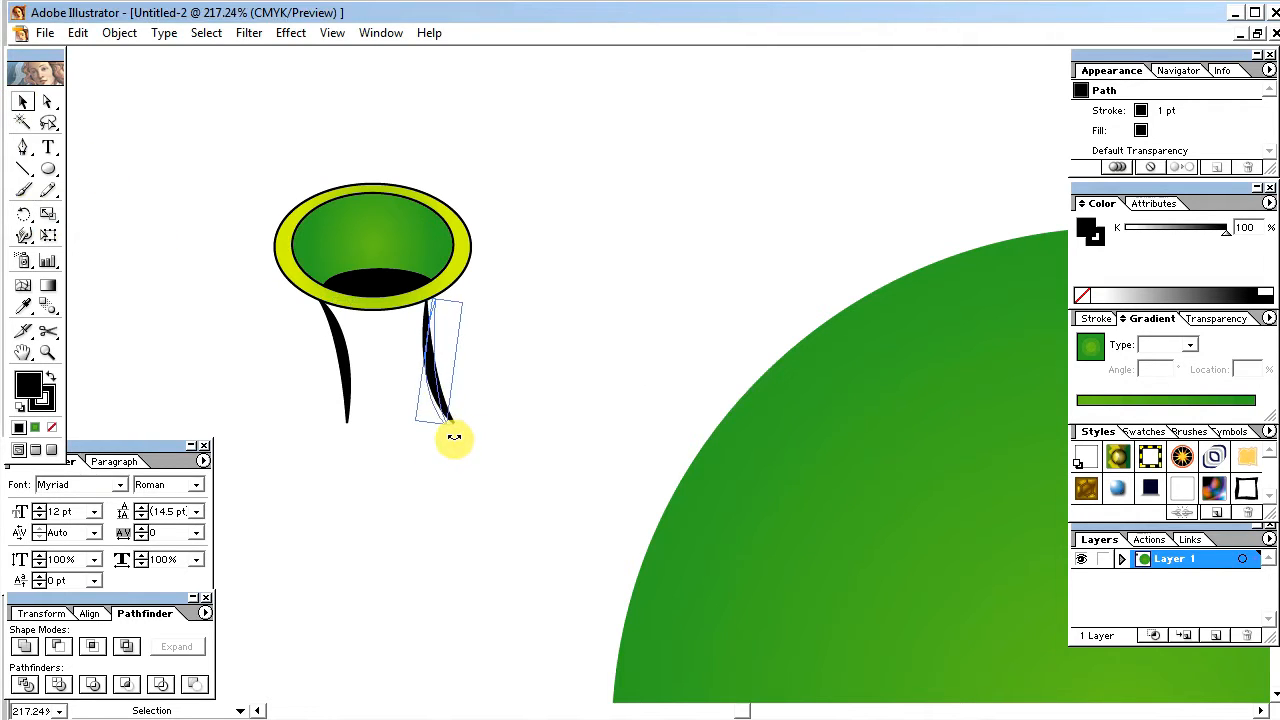
pyautogui.moveTo(454, 437); pyautogui.dragTo(436, 410)
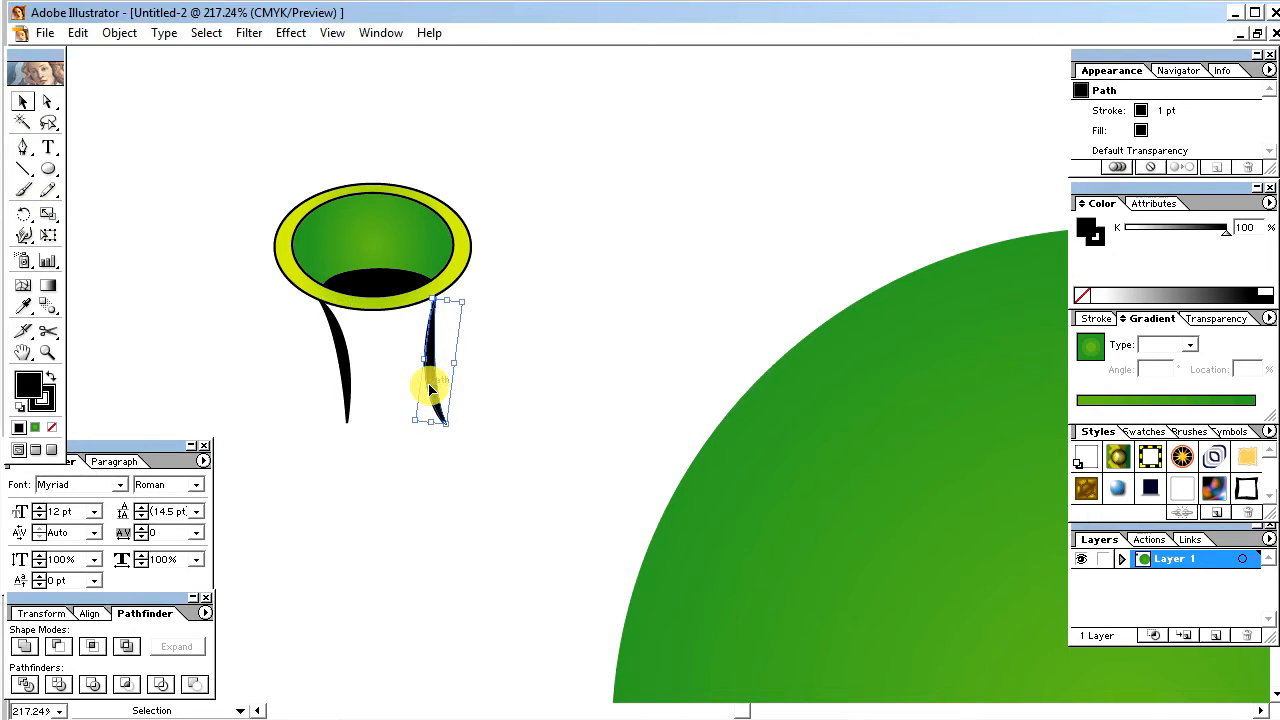
pyautogui.click(481, 468)
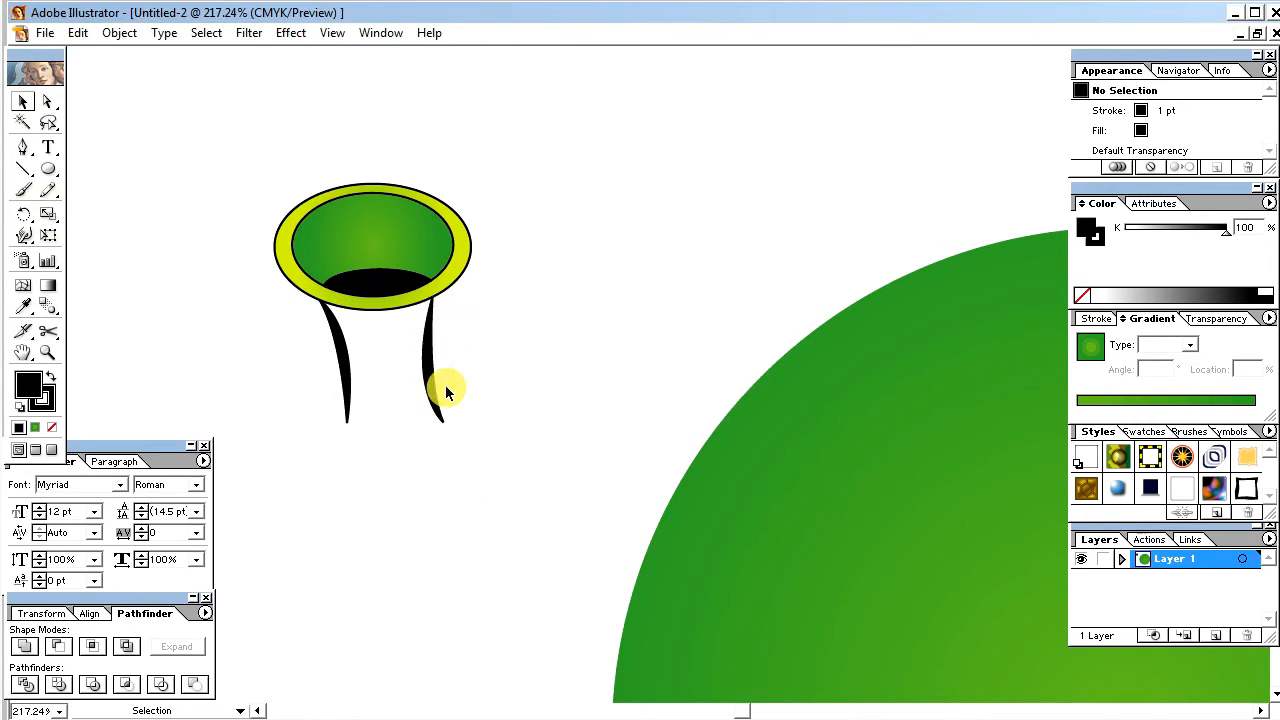
pyautogui.click(437, 385)
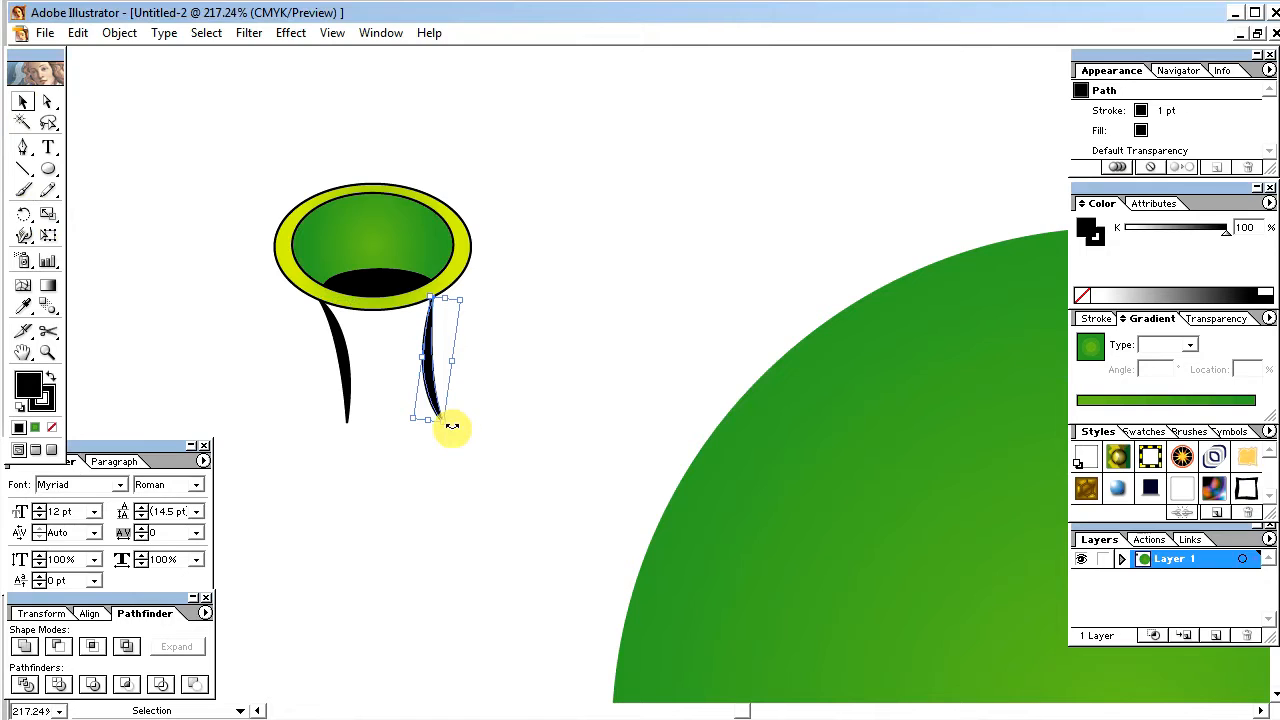
pyautogui.moveTo(443, 425); pyautogui.dragTo(444, 427)
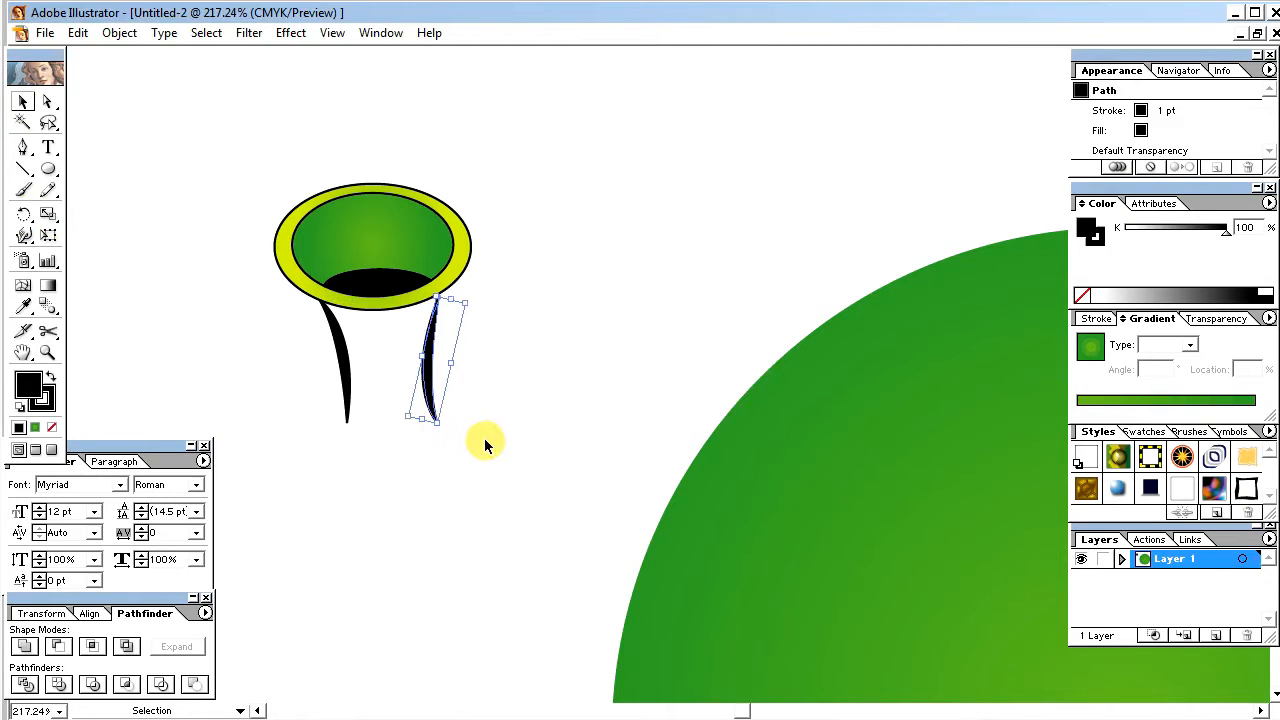
pyautogui.click(505, 428)
pyautogui.click(433, 375)
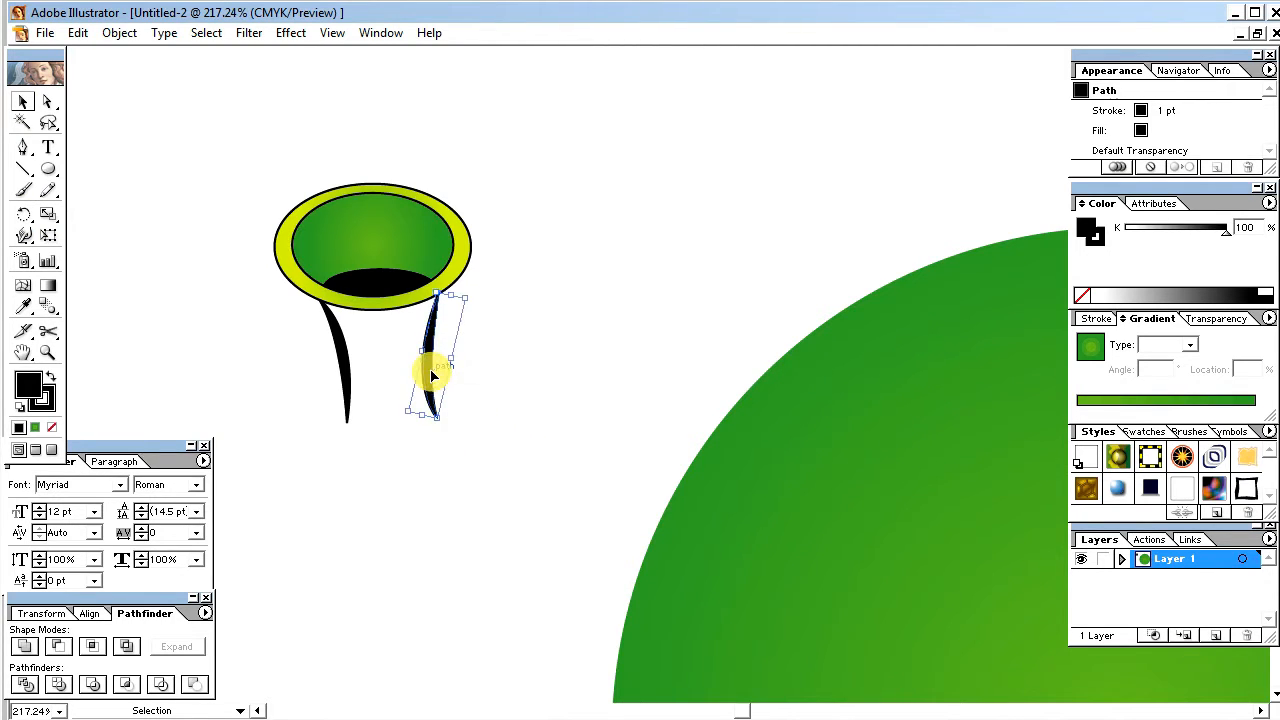
pyautogui.click(508, 426)
# Step: Select both stems, stretch them downward together and nudge them slightly left beneath the ellipse
pyautogui.moveTo(503, 468); pyautogui.dragTo(330, 370)
pyautogui.click(474, 446)
pyautogui.moveTo(474, 446); pyautogui.dragTo(333, 382)
pyautogui.moveTo(380, 432); pyautogui.dragTo(391, 449)
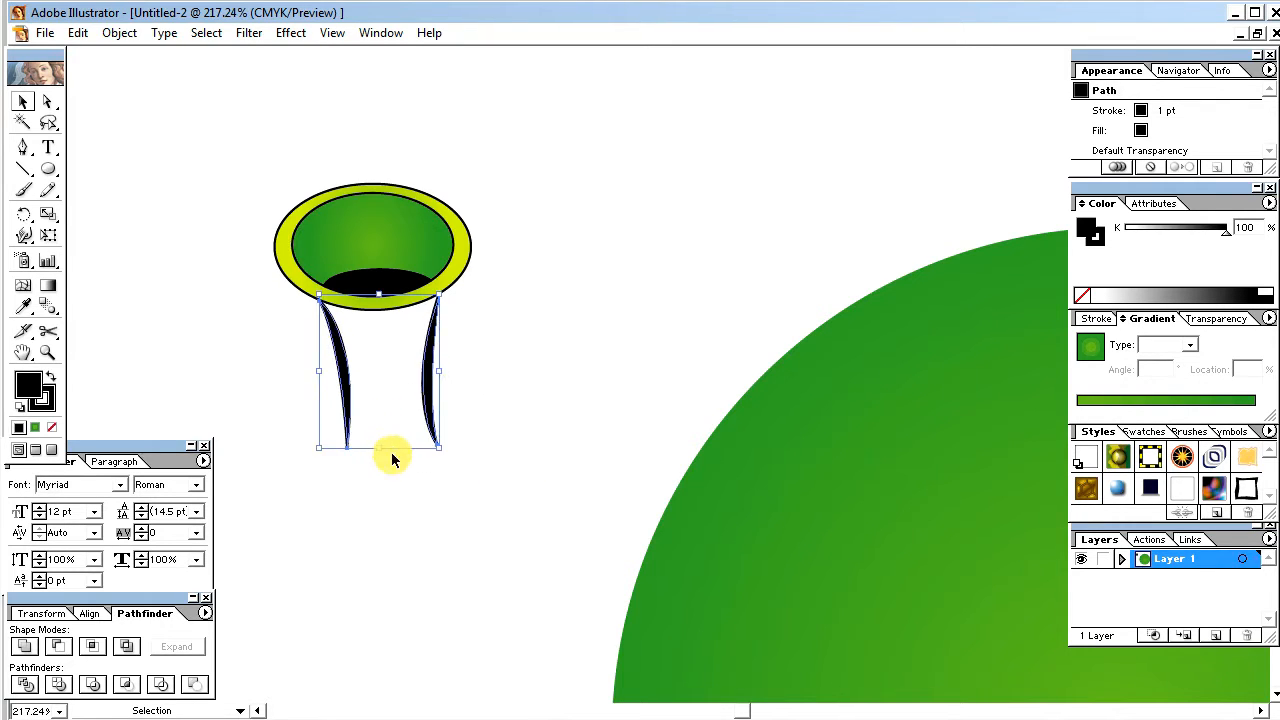
pyautogui.click(528, 460)
pyautogui.moveTo(509, 495)
pyautogui.mouseDown()
pyautogui.moveTo(398, 437)
pyautogui.moveTo(380, 405)
pyautogui.mouseUp()
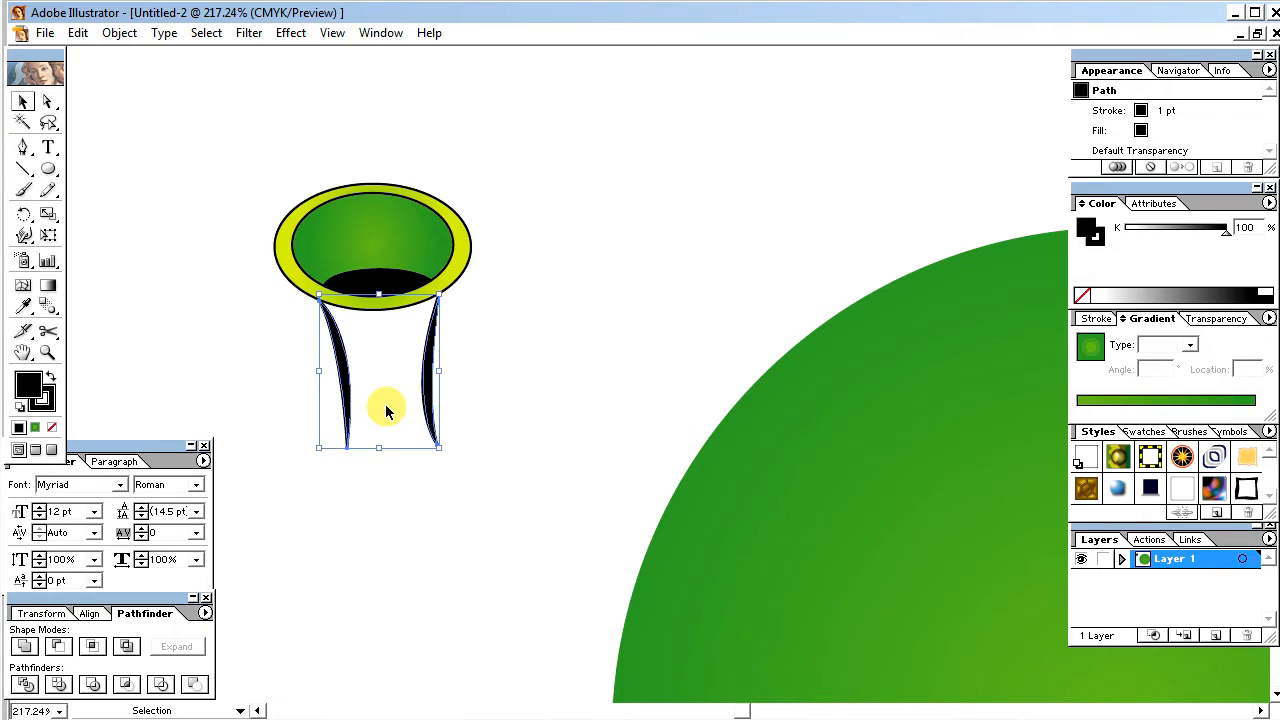
pyautogui.click(495, 376)
# Step: Group the layered ellipse and its two stems into one object
pyautogui.moveTo(504, 494)
pyautogui.mouseDown()
pyautogui.moveTo(380, 423)
pyautogui.moveTo(243, 194)
pyautogui.moveTo(257, 203)
pyautogui.mouseUp()
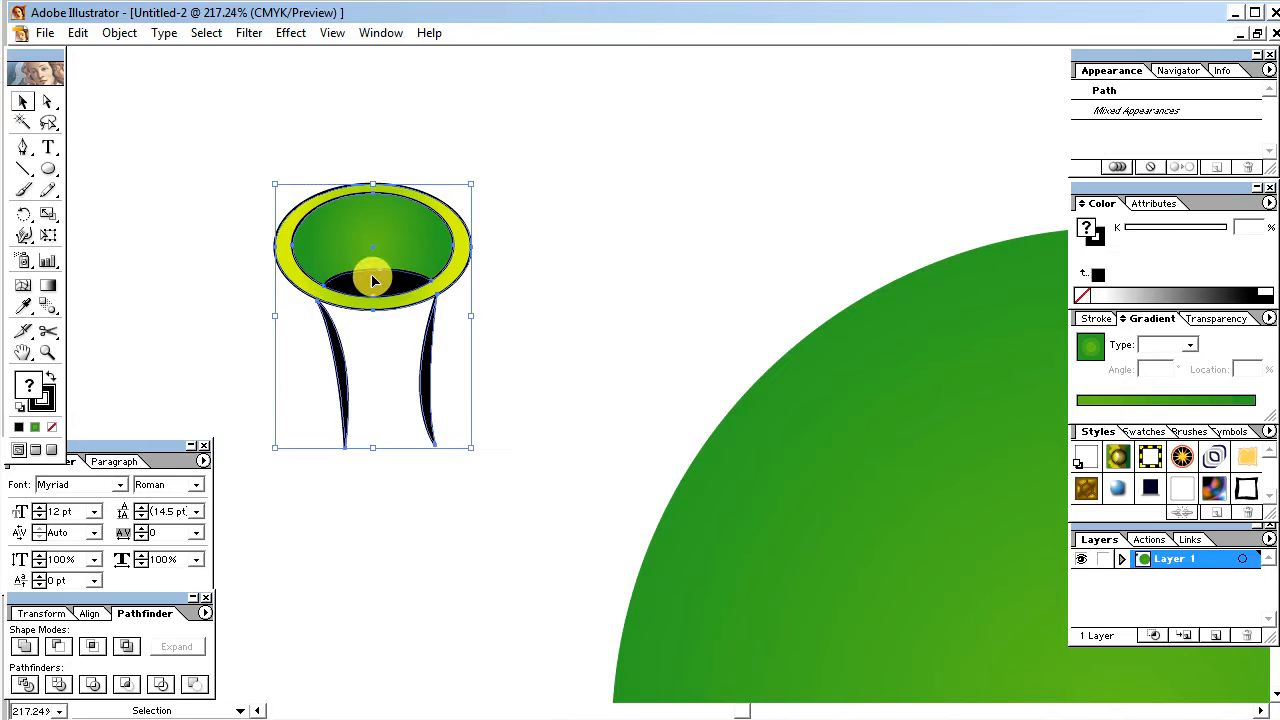
pyautogui.rightClick(363, 226)
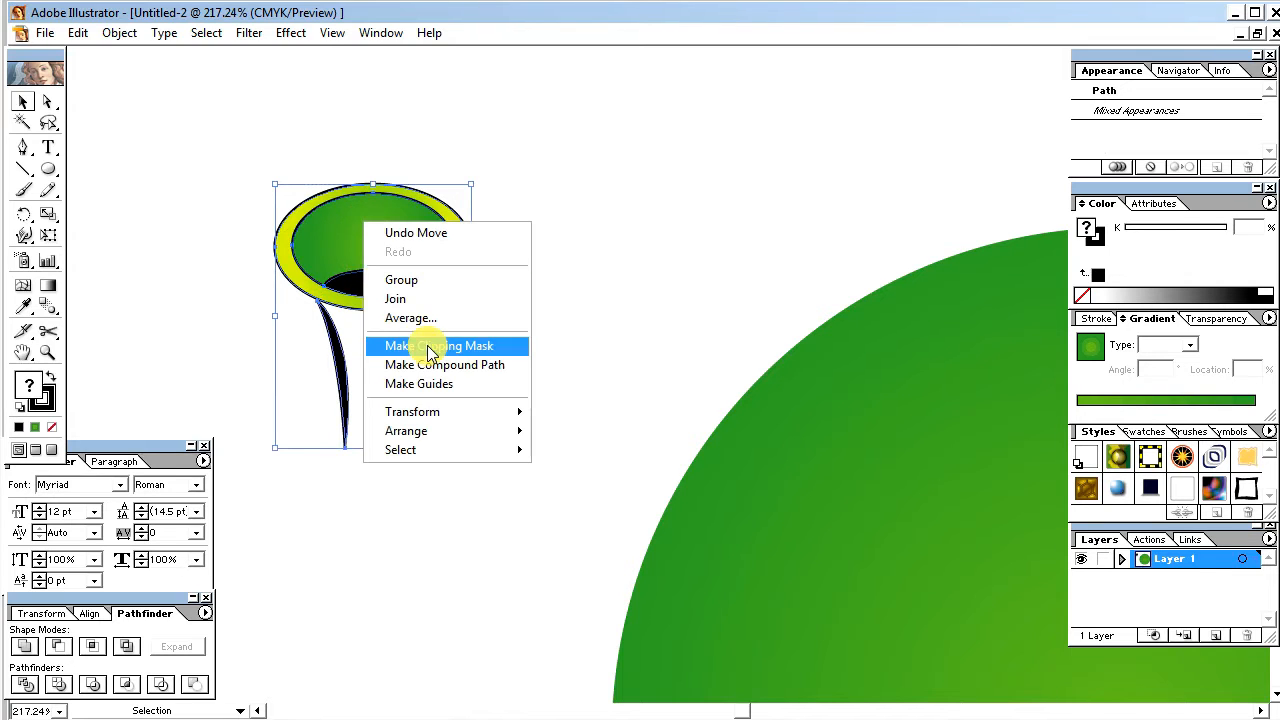
pyautogui.click(445, 279)
pyautogui.click(582, 272)
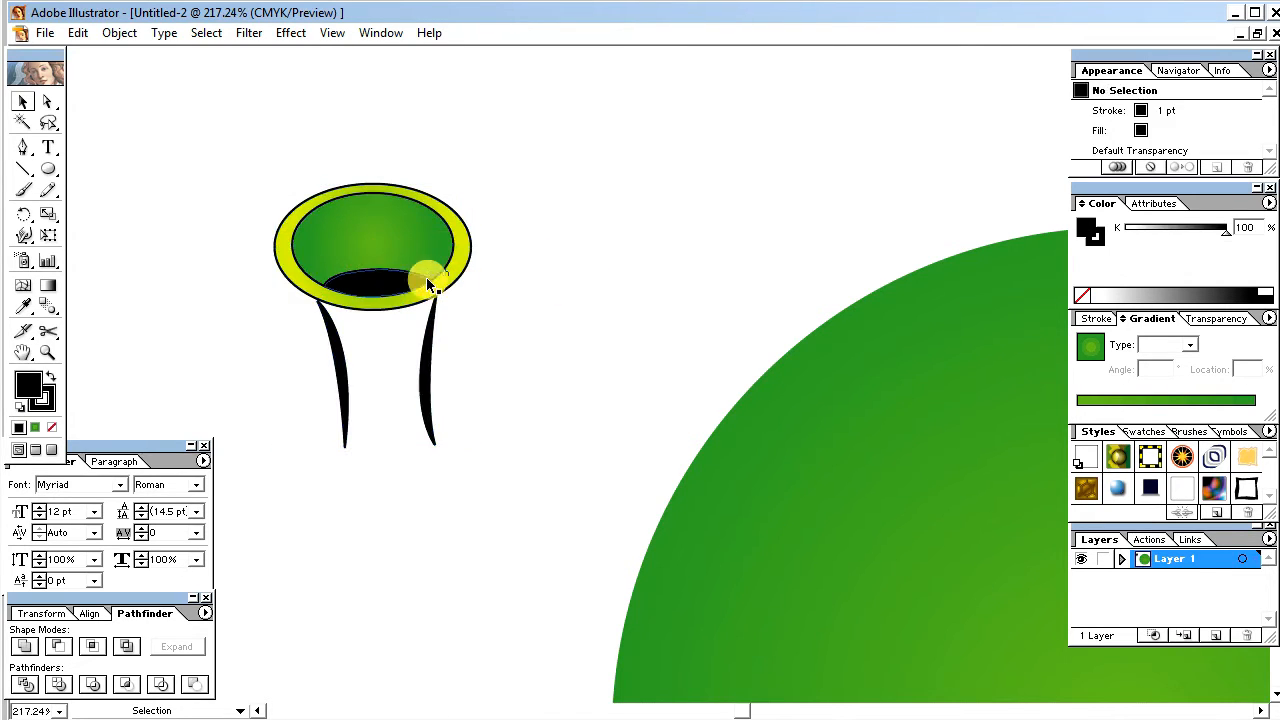
# Step: Move the grouped ellipse with stems onto the upper middle part of the large green circle
pyautogui.click(426, 277)
pyautogui.hotkey('ctrl', '-')
pyautogui.hotkey('ctrl', '-')
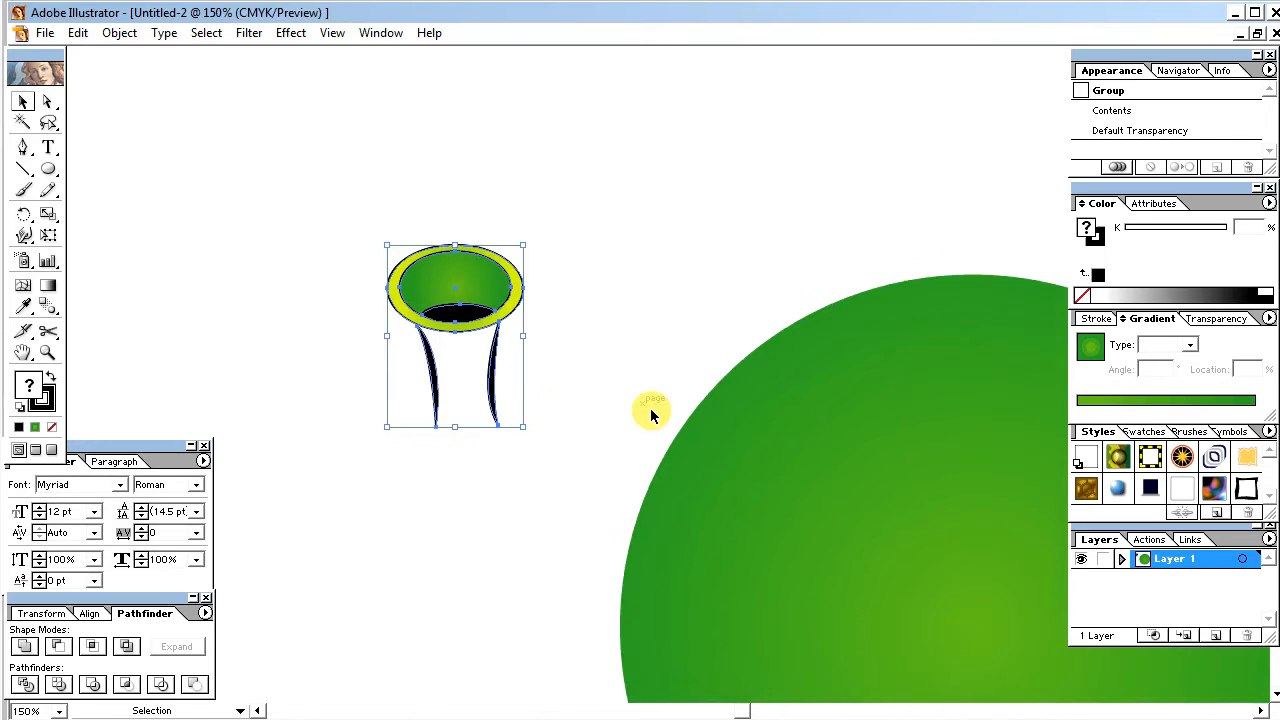
pyautogui.press('space')
pyautogui.moveTo(813, 454); pyautogui.dragTo(414, 423)
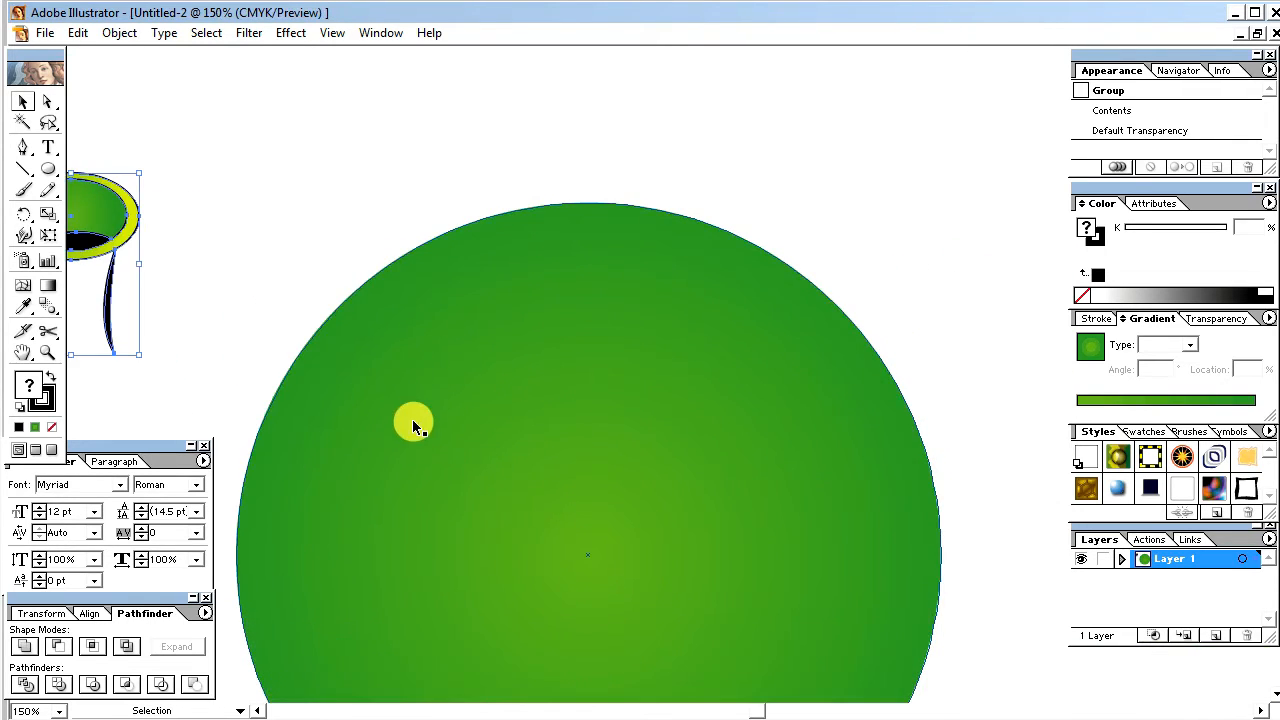
pyautogui.hotkey('ctrl', '-')
pyautogui.moveTo(277, 274); pyautogui.dragTo(614, 384)
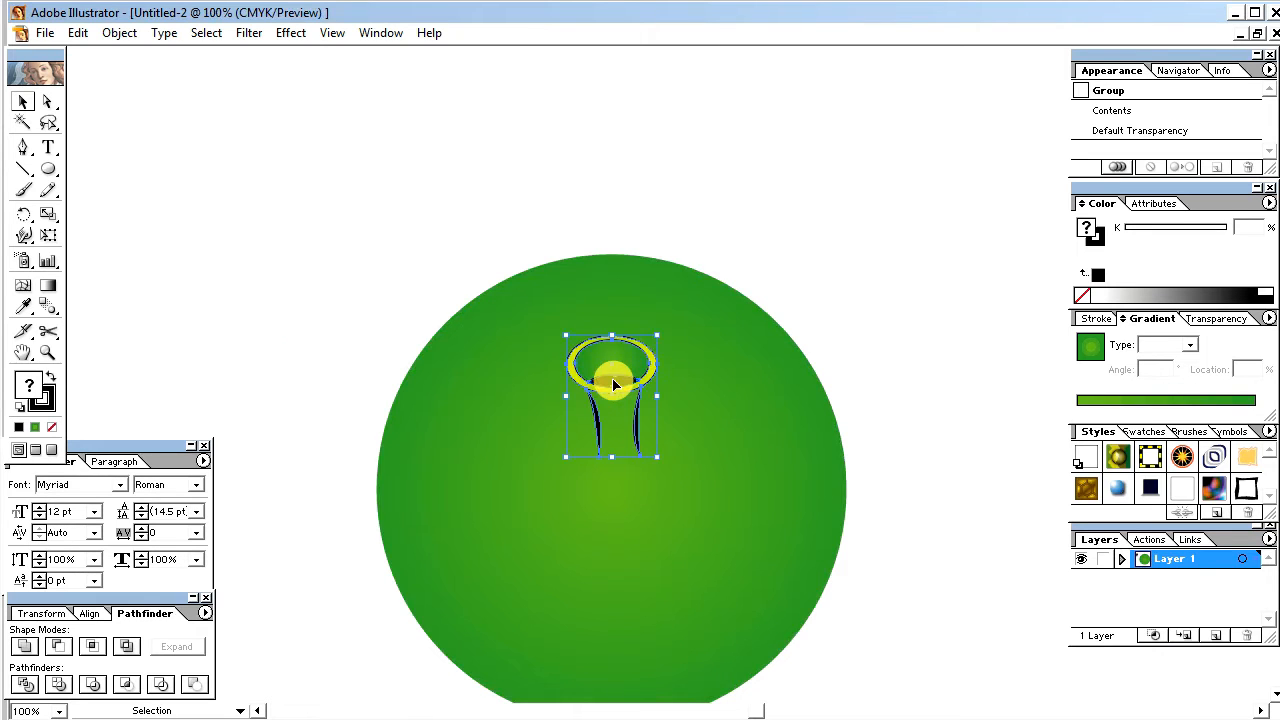
pyautogui.press('space')
pyautogui.moveTo(900, 465); pyautogui.dragTo(840, 391)
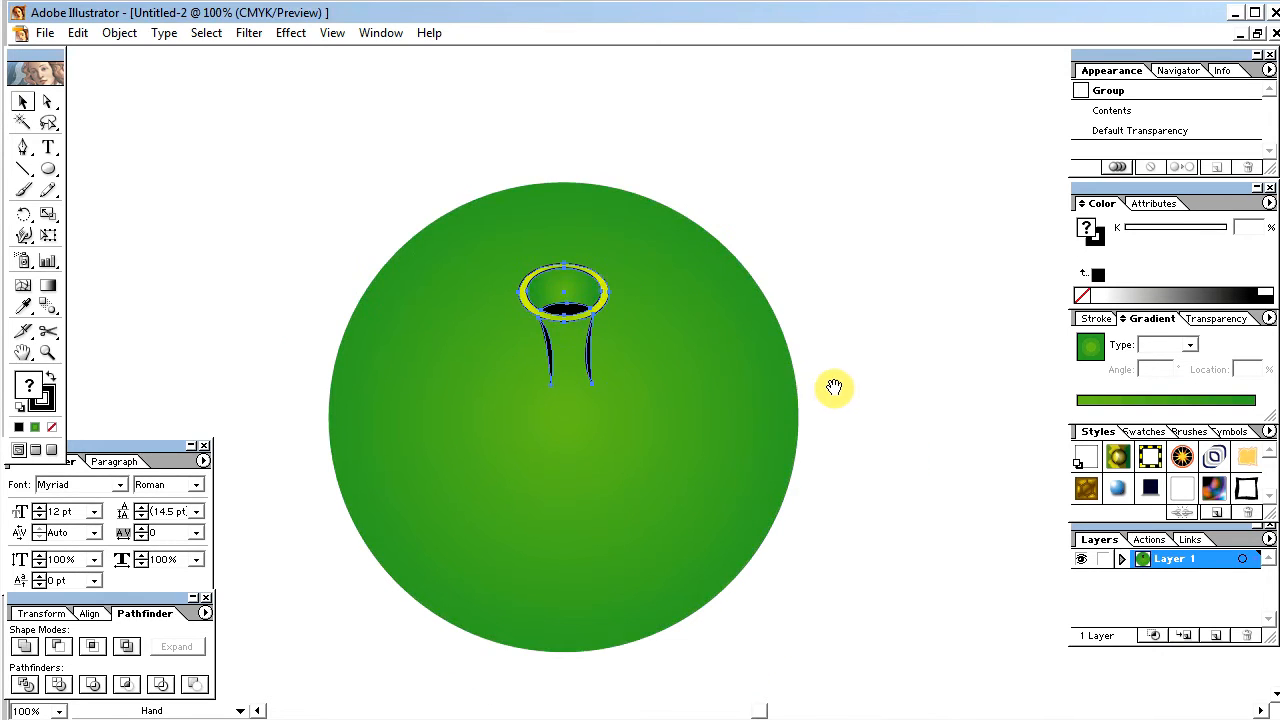
pyautogui.click(760, 257)
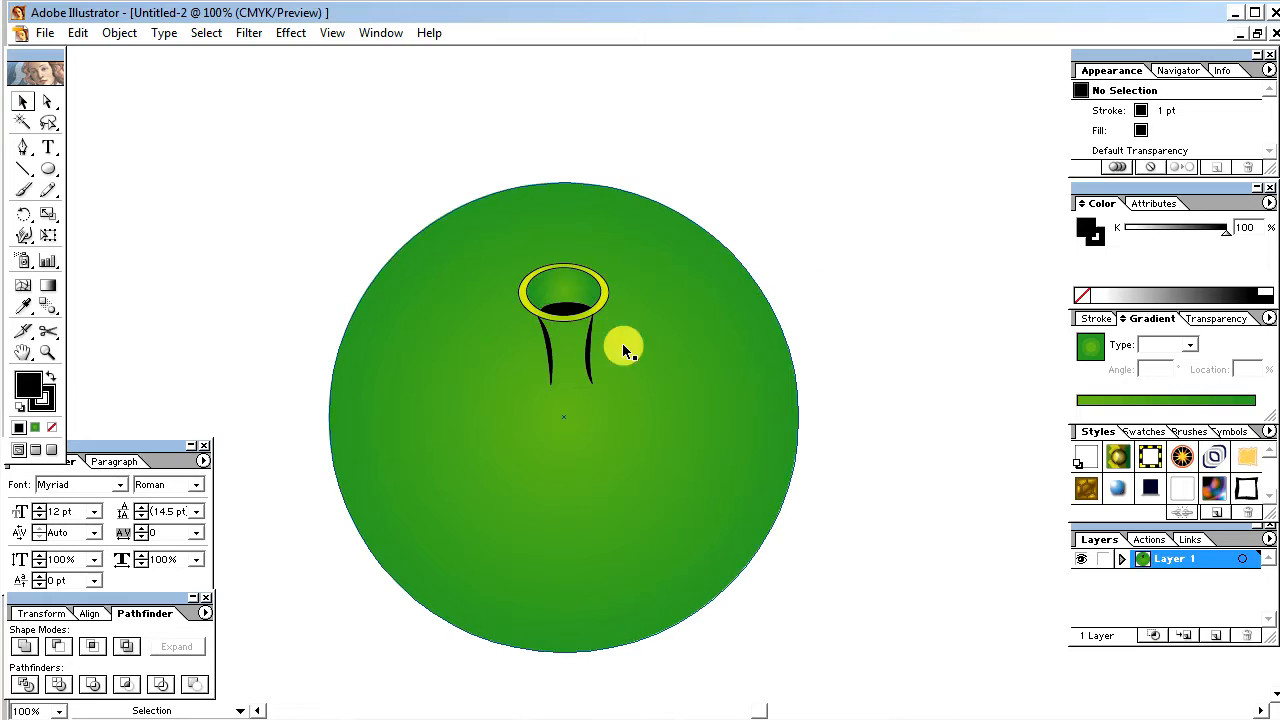
# Step: Shift the ellipse-and-stems group slightly to the left on the circle
pyautogui.click(570, 310)
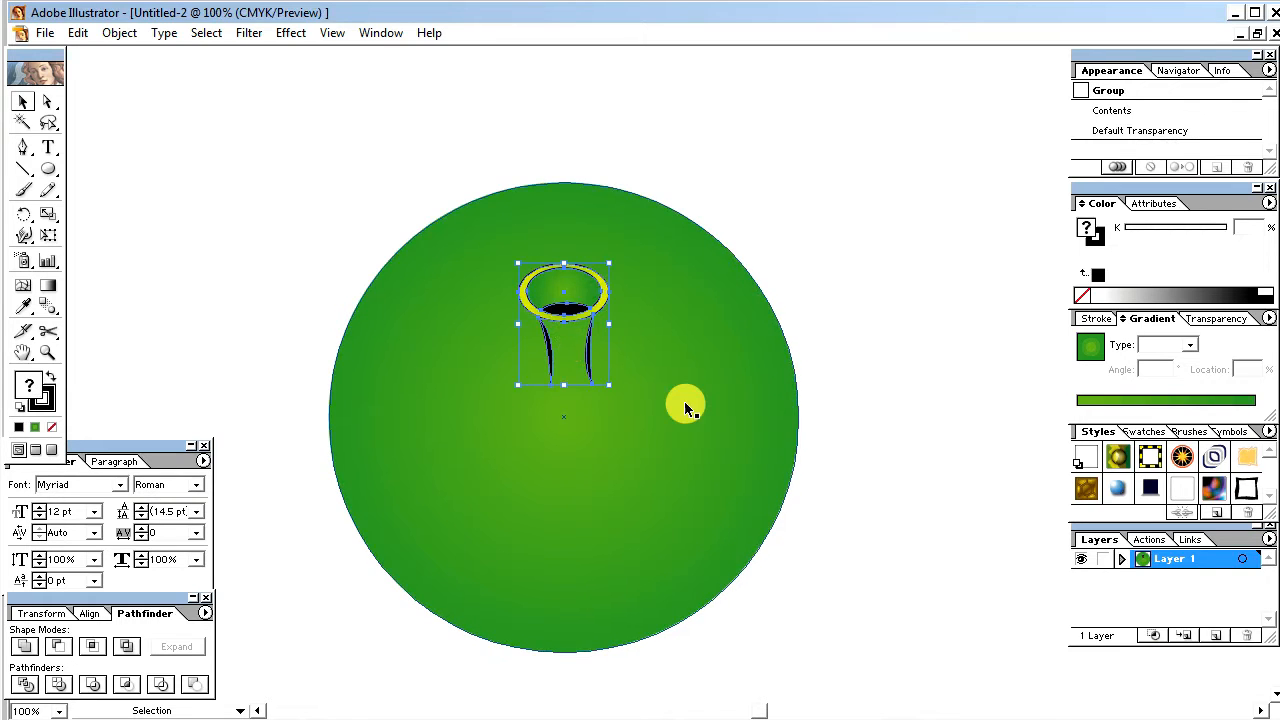
pyautogui.click(686, 401)
pyautogui.click(570, 325)
pyautogui.moveTo(570, 325); pyautogui.dragTo(556, 324)
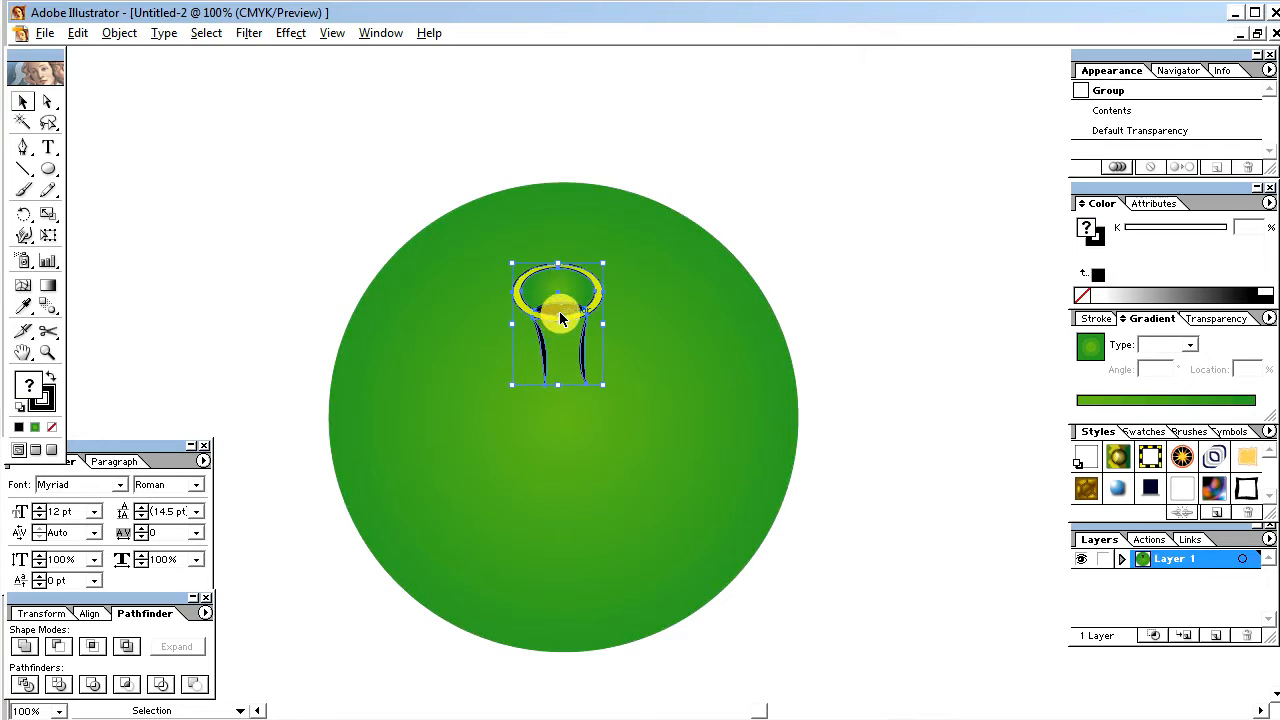
# Step: Copy the group, paste it in front, move the copy to the circle's lower part and rotate it half a turn
pyautogui.click(119, 33)
pyautogui.click(78, 33)
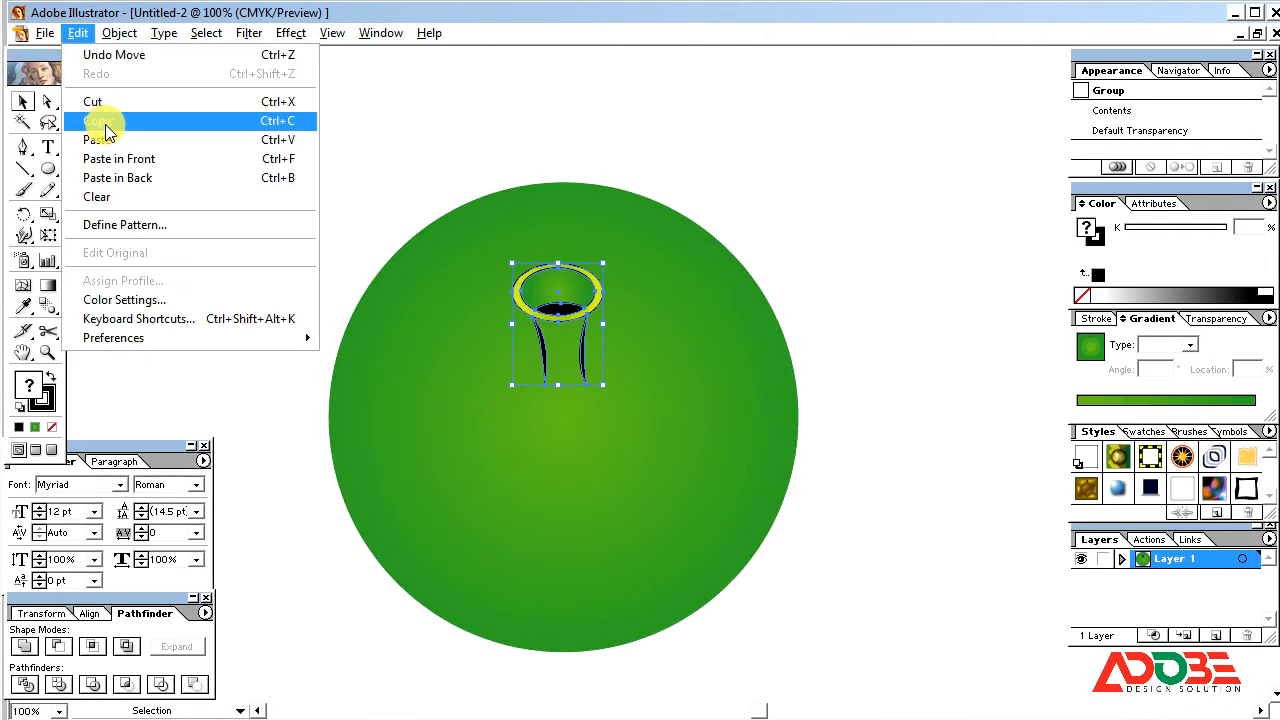
pyautogui.click(97, 120)
pyautogui.click(80, 33)
pyautogui.click(115, 158)
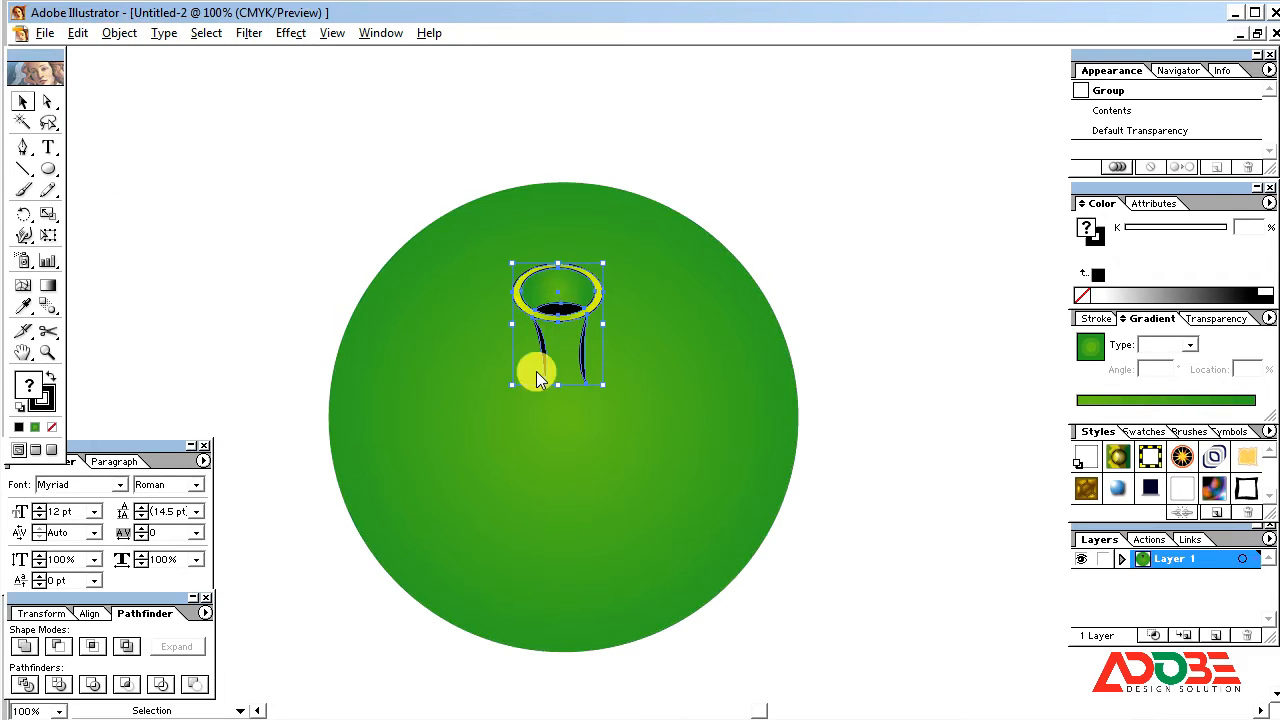
pyautogui.moveTo(561, 320); pyautogui.dragTo(561, 527)
pyautogui.moveTo(610, 462); pyautogui.dragTo(451, 671)
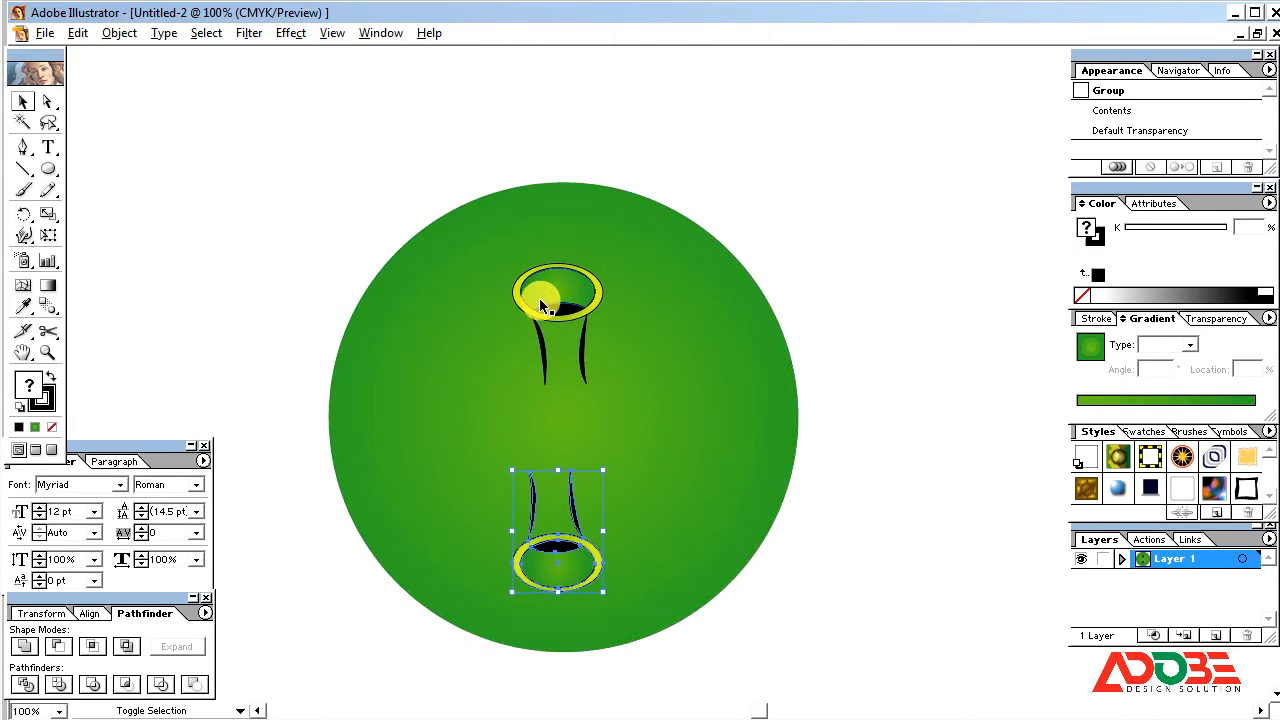
# Step: Select the upper and lower ellipse groups together and nudge them slightly right on the circle
pyautogui.keyDown('shift'); pyautogui.click(537, 325); pyautogui.keyUp('shift')
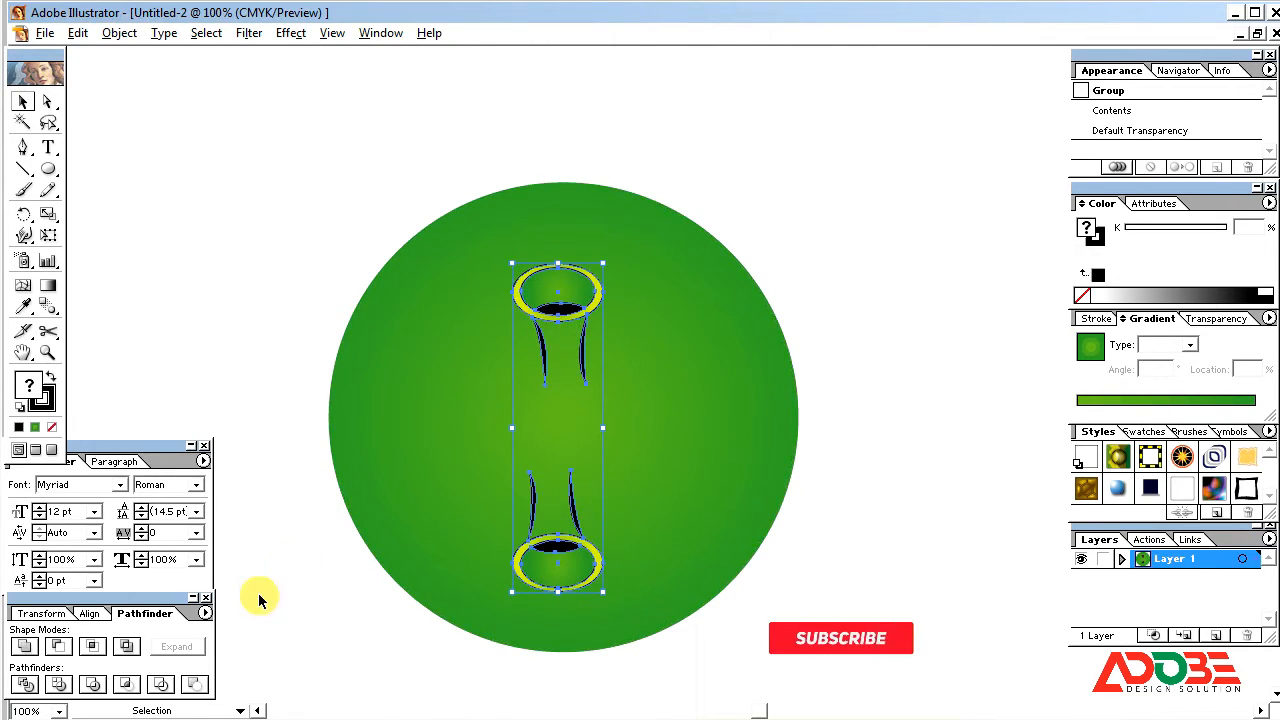
pyautogui.click(89, 613)
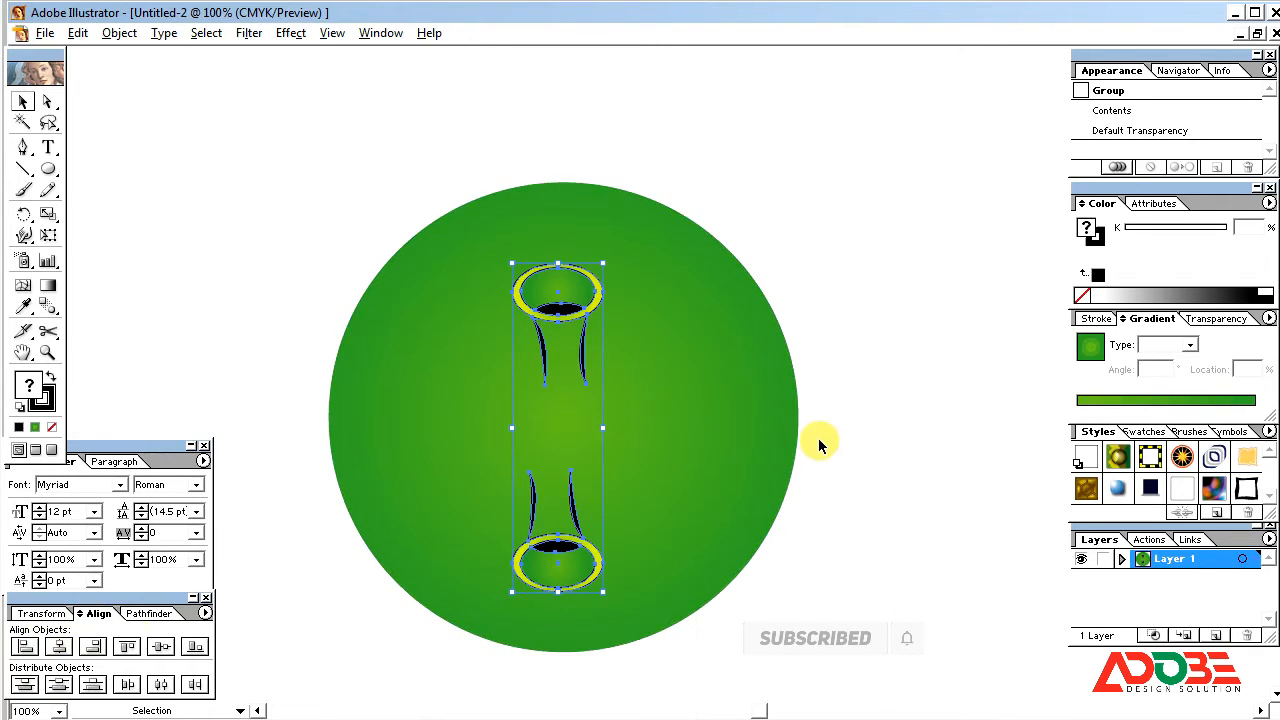
pyautogui.press('Right')
pyautogui.click(888, 414)
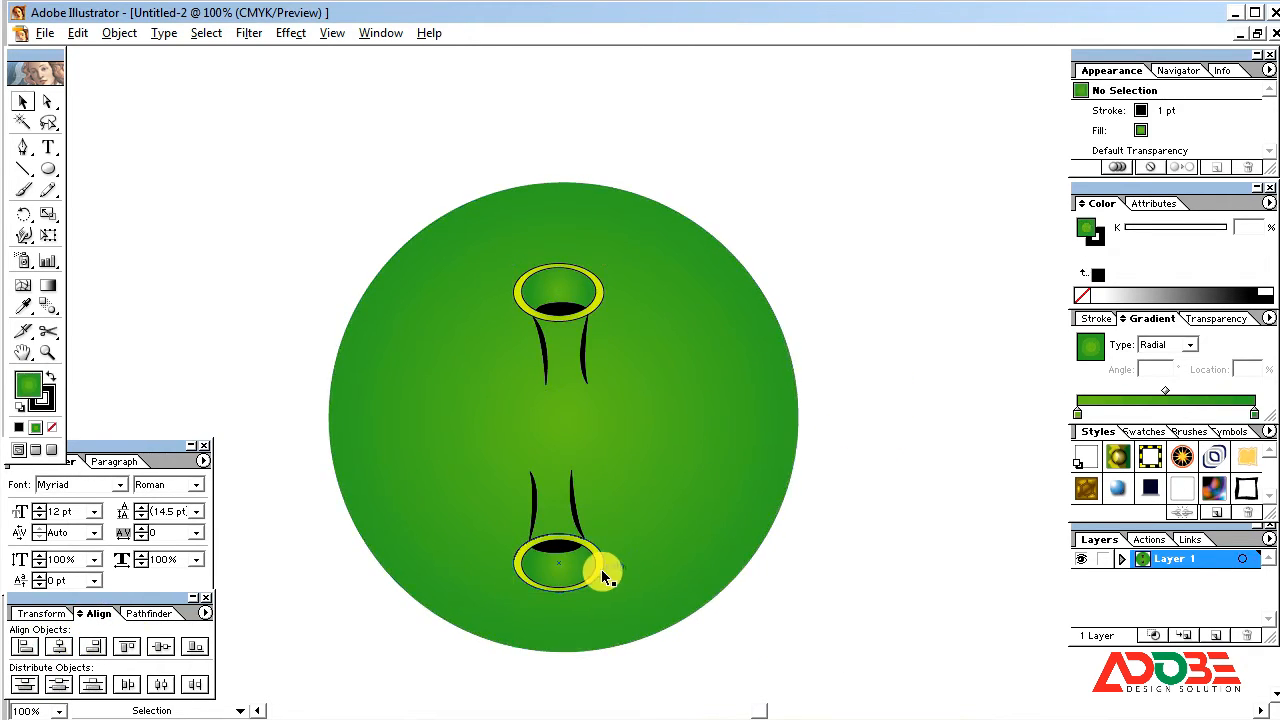
# Step: Duplicate the vertical pair of ellipse groups in front and rotate the copy a quarter turn to form a cross
pyautogui.click(557, 545)
pyautogui.keyDown('shift'); pyautogui.click(565, 290); pyautogui.keyUp('shift')
pyautogui.hotkey('ctrl', 'c')
pyautogui.hotkey('ctrl', 'f')
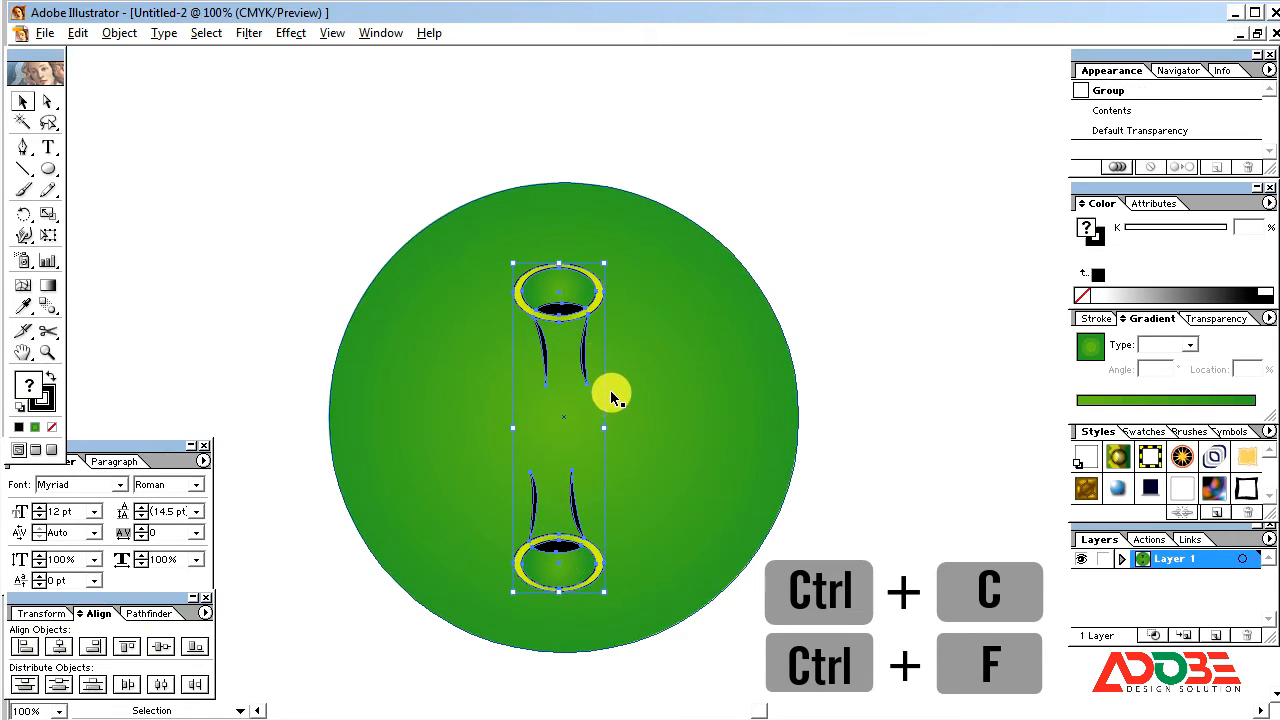
pyautogui.moveTo(621, 263); pyautogui.dragTo(714, 447)
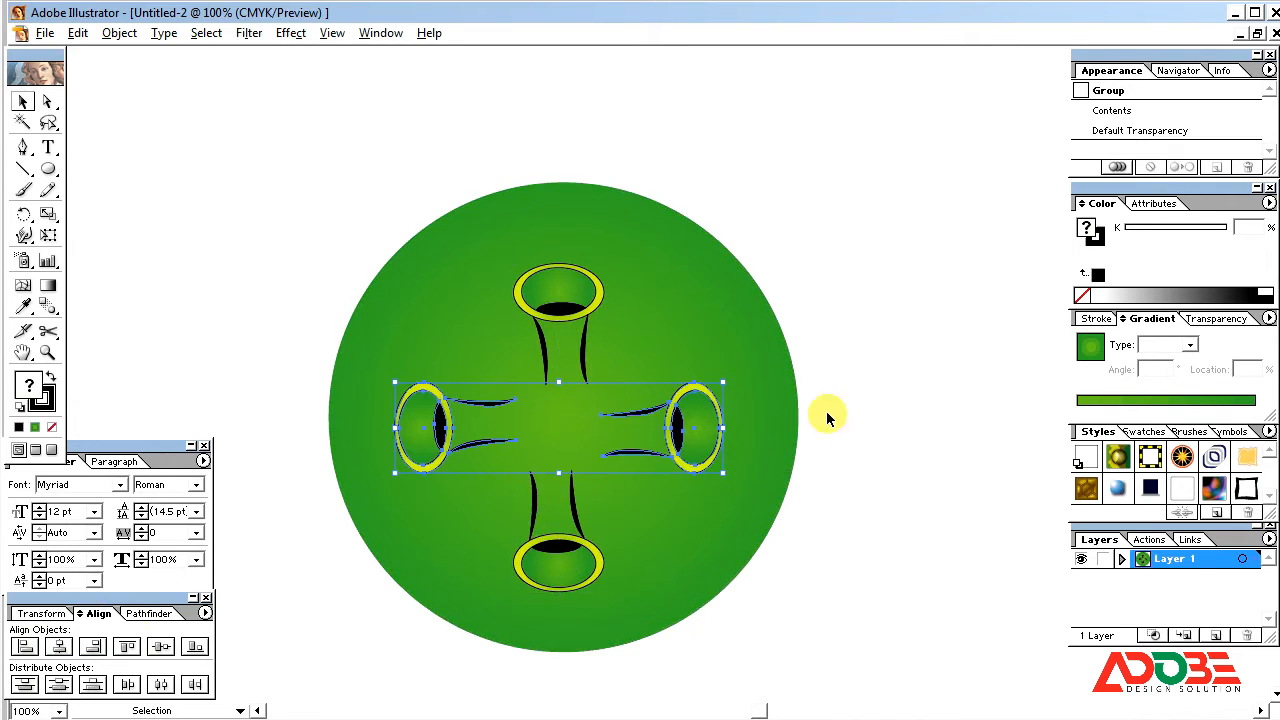
pyautogui.click(854, 191)
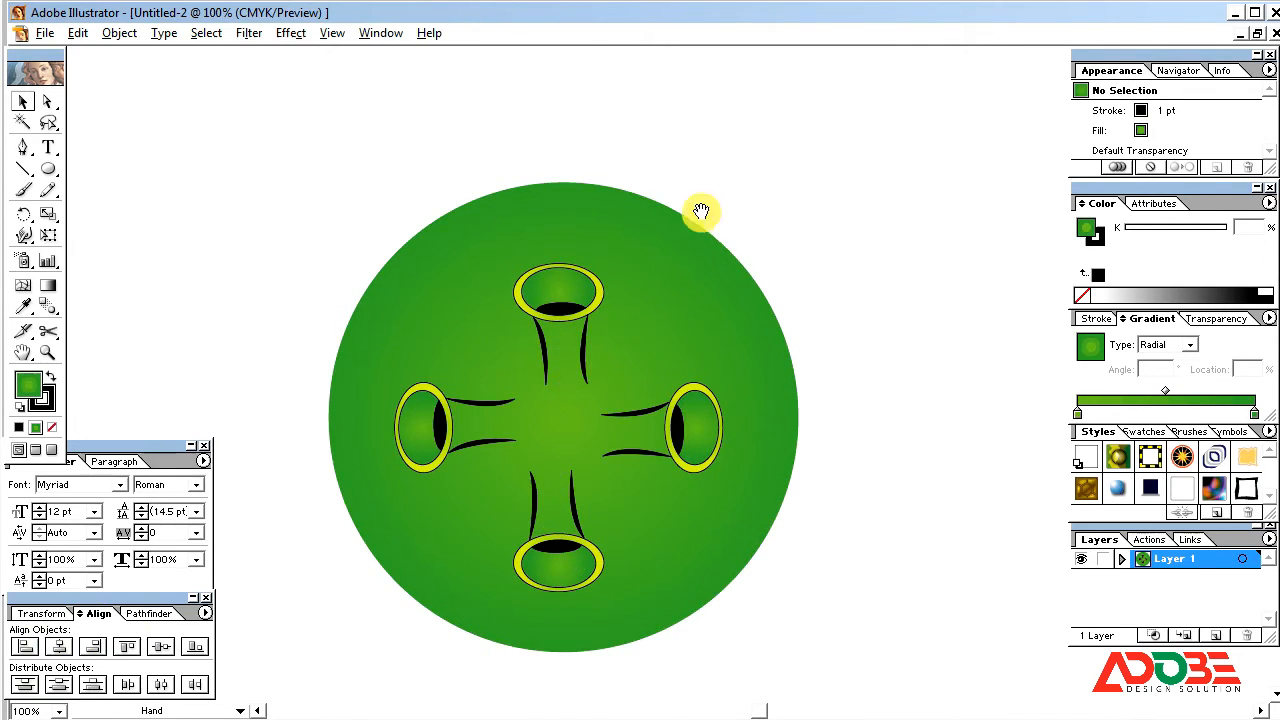
# Step: Ungroup the vertical pair so the upper and lower ellipse groups can be selected separately
pyautogui.scroll(2, 700, 215)
pyautogui.click(567, 382)
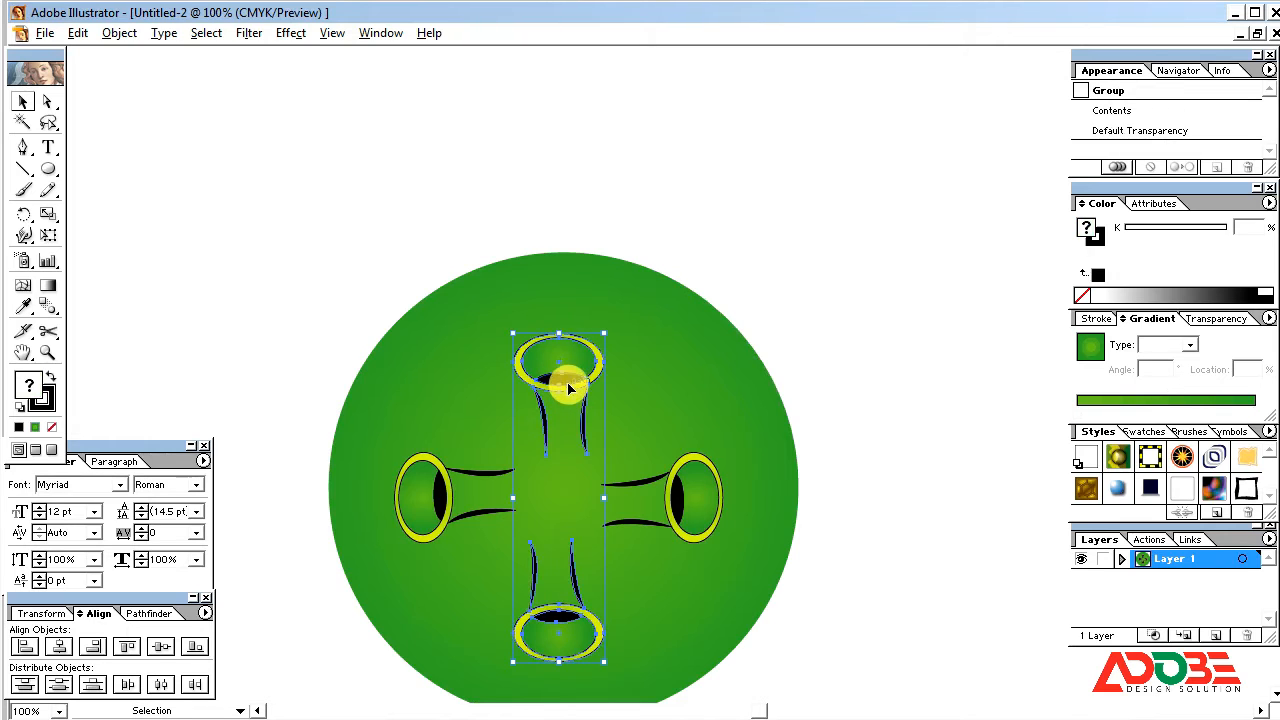
pyautogui.rightClick(567, 383)
pyautogui.click(736, 326)
pyautogui.click(752, 270)
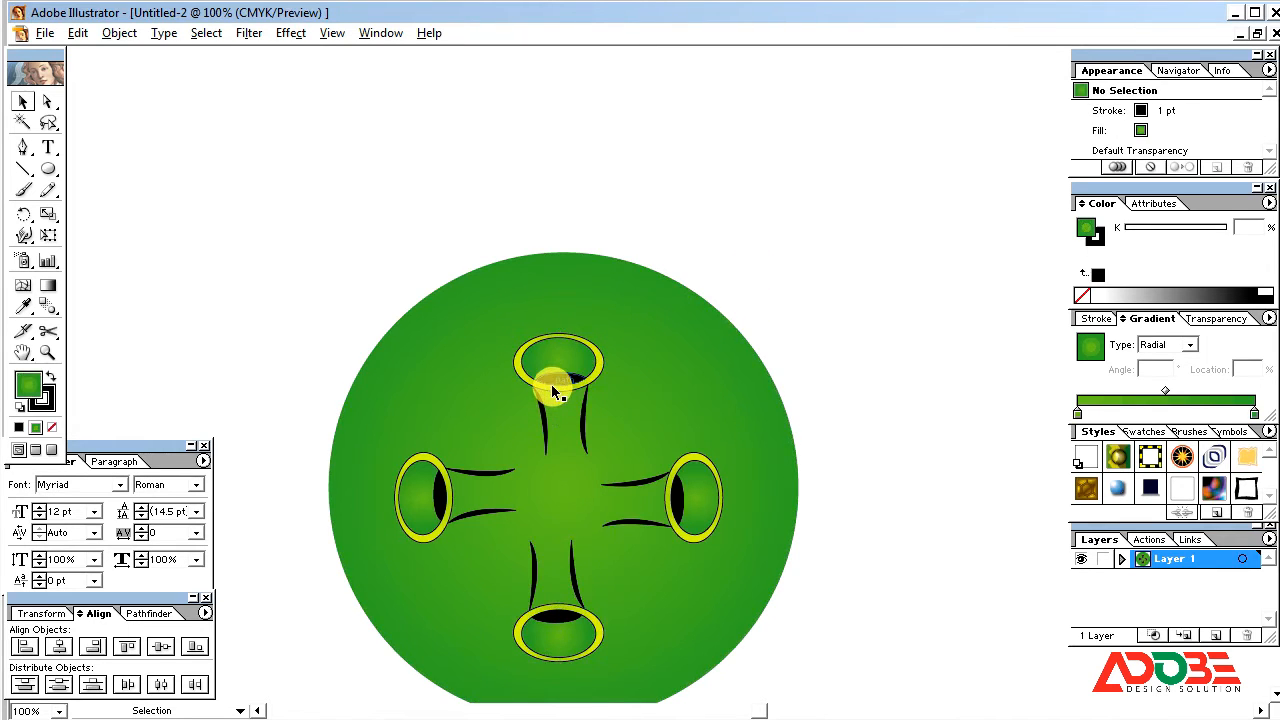
# Step: Place a copy of the upper ellipse group above the green circle and ungroup the copy
pyautogui.moveTo(556, 390); pyautogui.dragTo(563, 166)
pyautogui.click(657, 199)
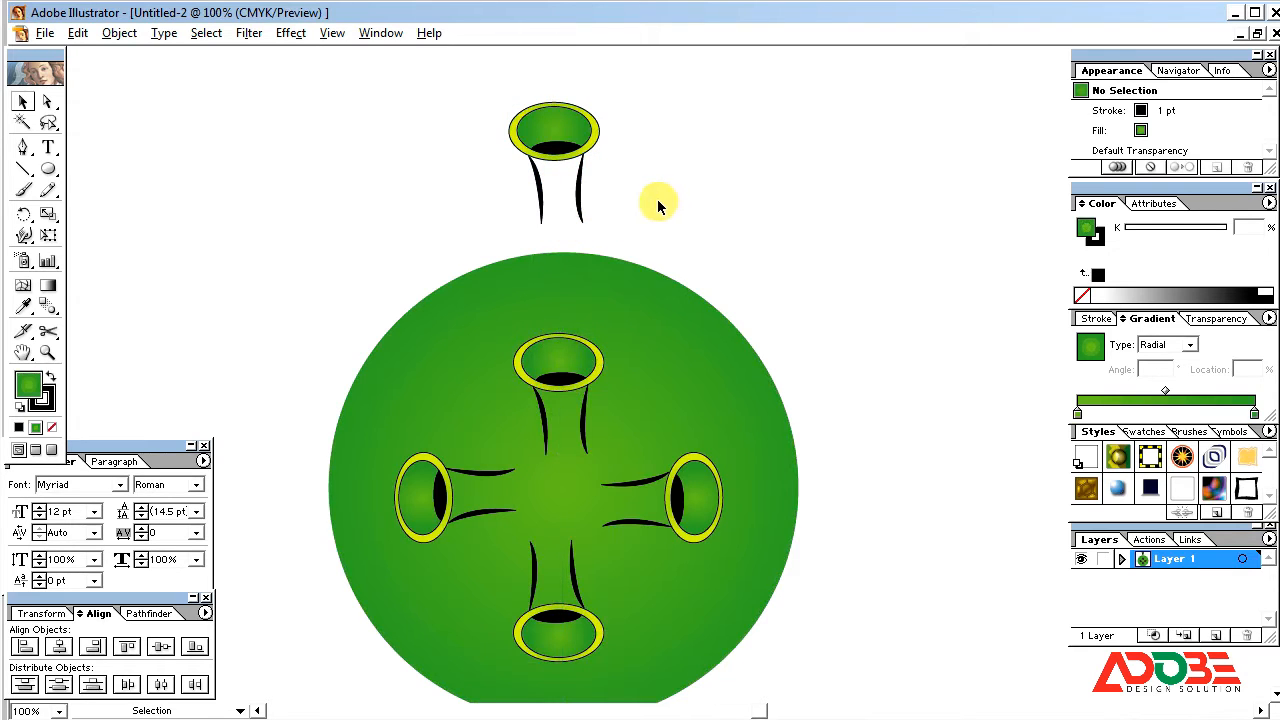
pyautogui.moveTo(620, 230); pyautogui.dragTo(523, 187)
pyautogui.rightClick(549, 197)
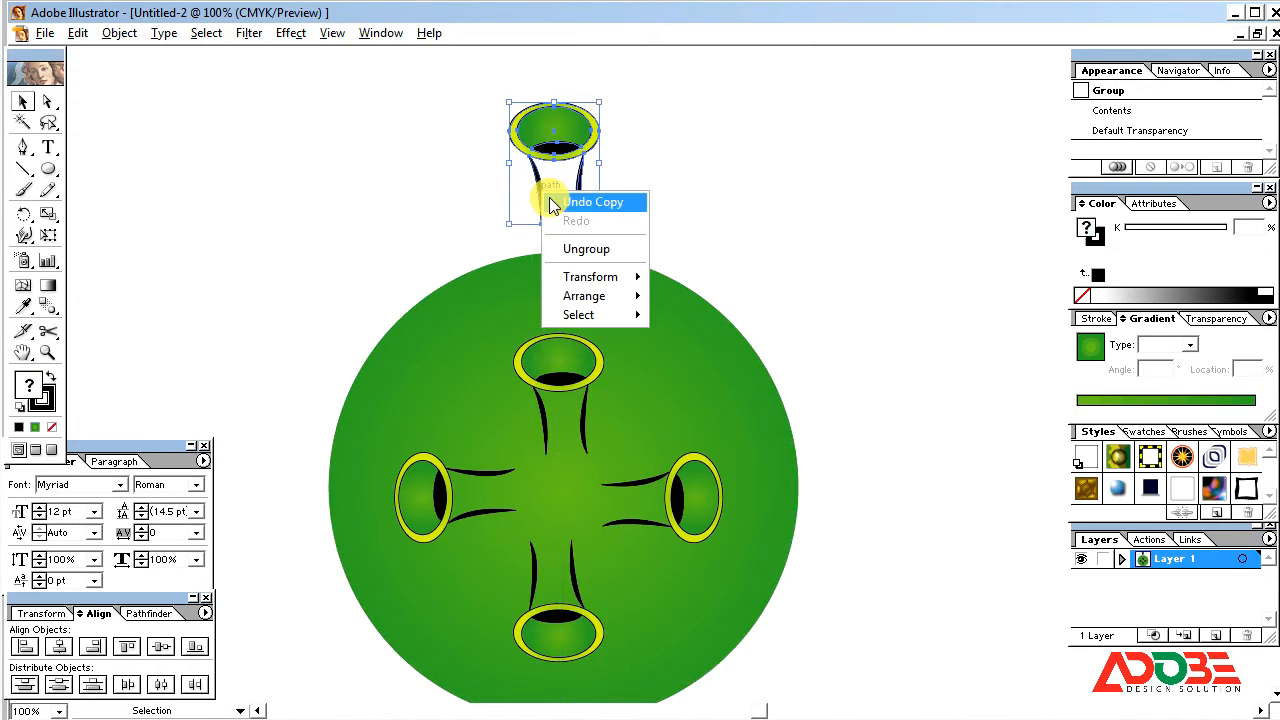
pyautogui.click(586, 249)
# Step: Stretch the raised copy's two black stems downward until they overlap the top edge of the green circle
pyautogui.moveTo(630, 226); pyautogui.dragTo(516, 201)
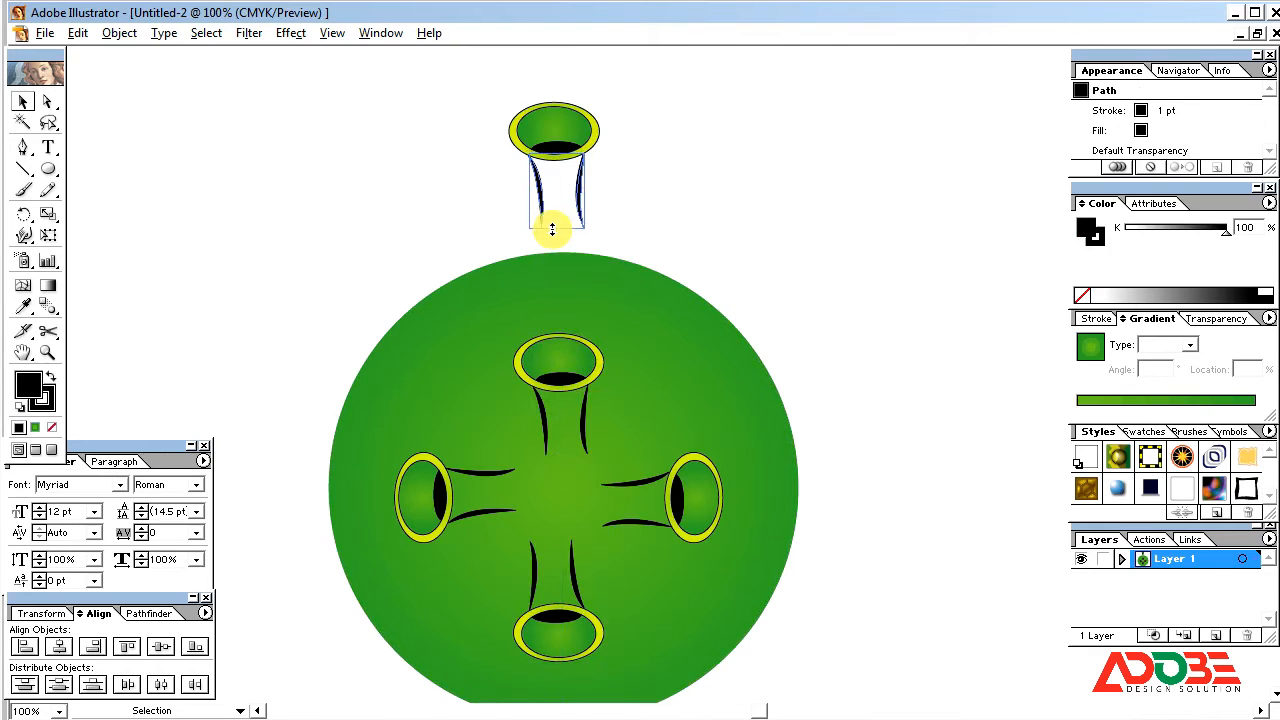
pyautogui.moveTo(549, 248); pyautogui.dragTo(549, 254)
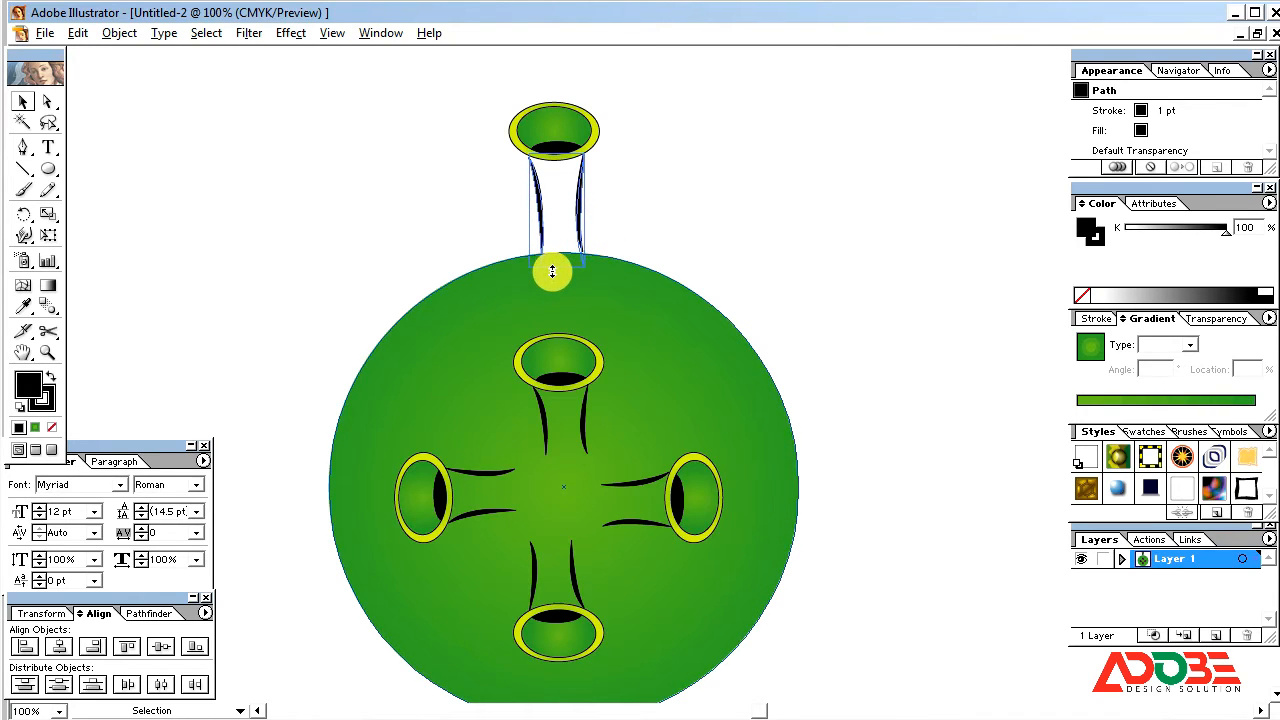
pyautogui.click(693, 198)
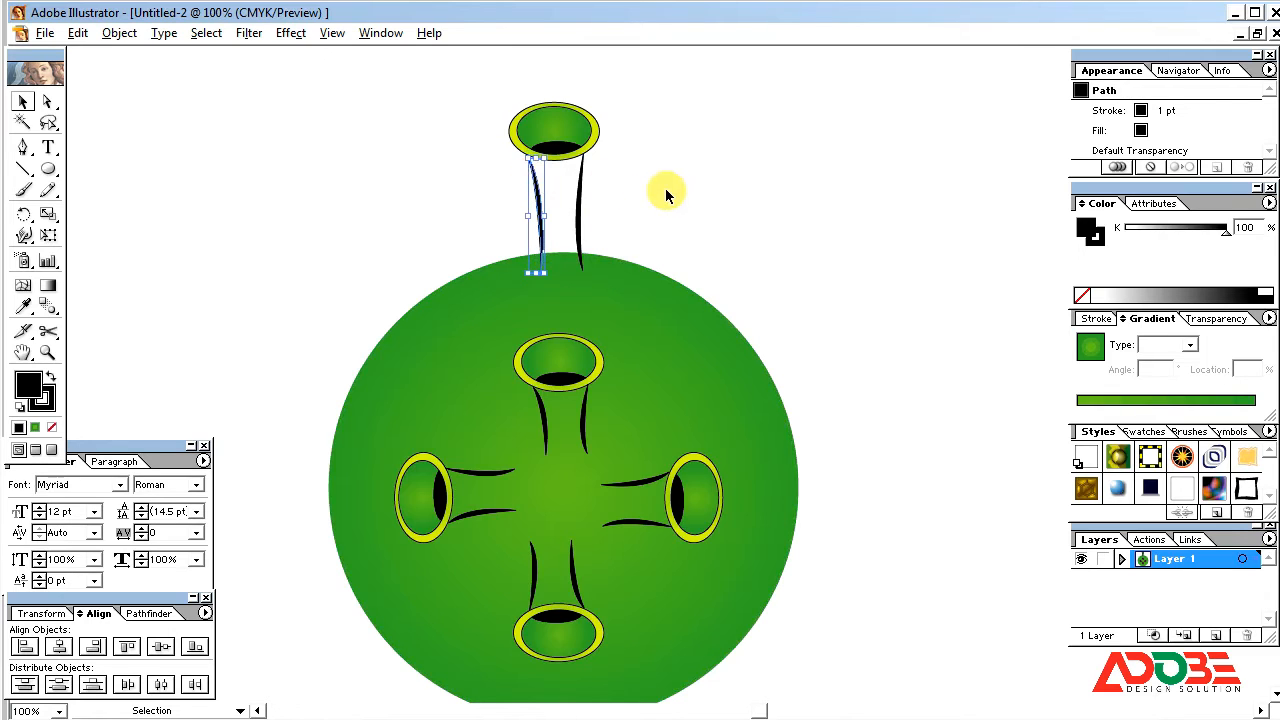
pyautogui.click(596, 193)
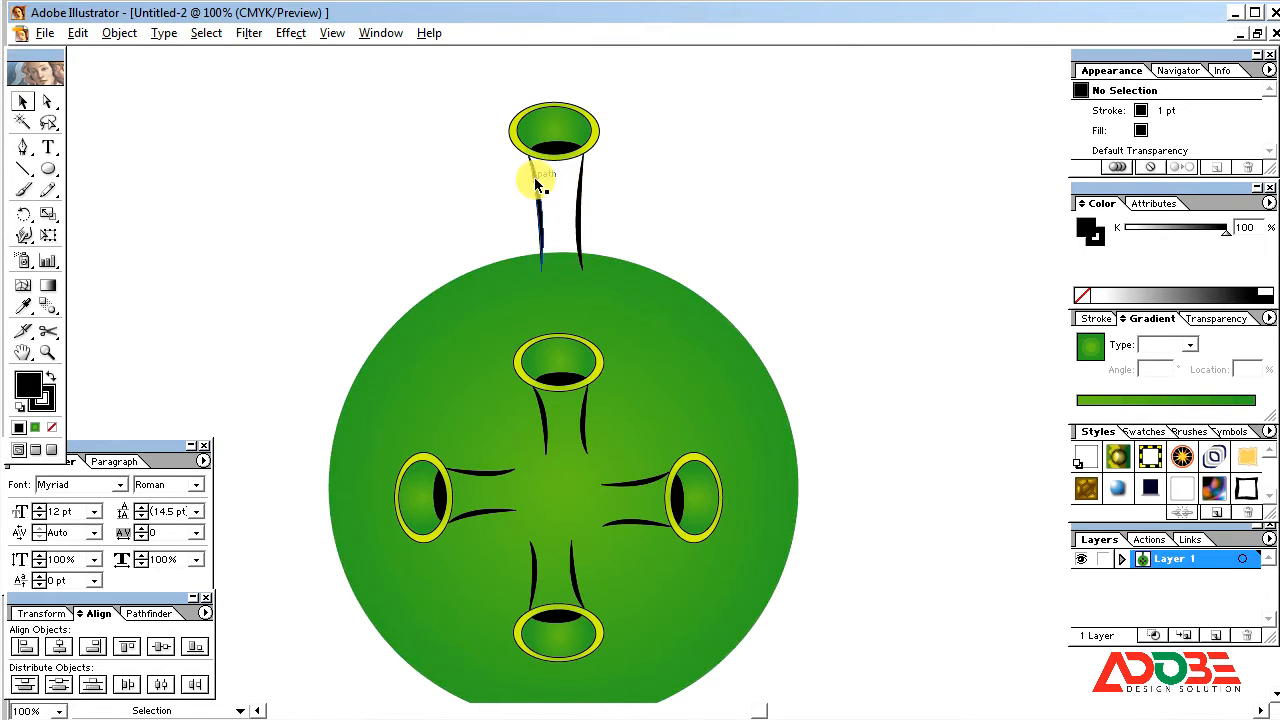
# Step: Send the raised copy's two lengthened stems backward so their lower ends sit behind the green circle
pyautogui.press('z')
pyautogui.moveTo(426, 80); pyautogui.dragTo(858, 470)
pyautogui.press('v')
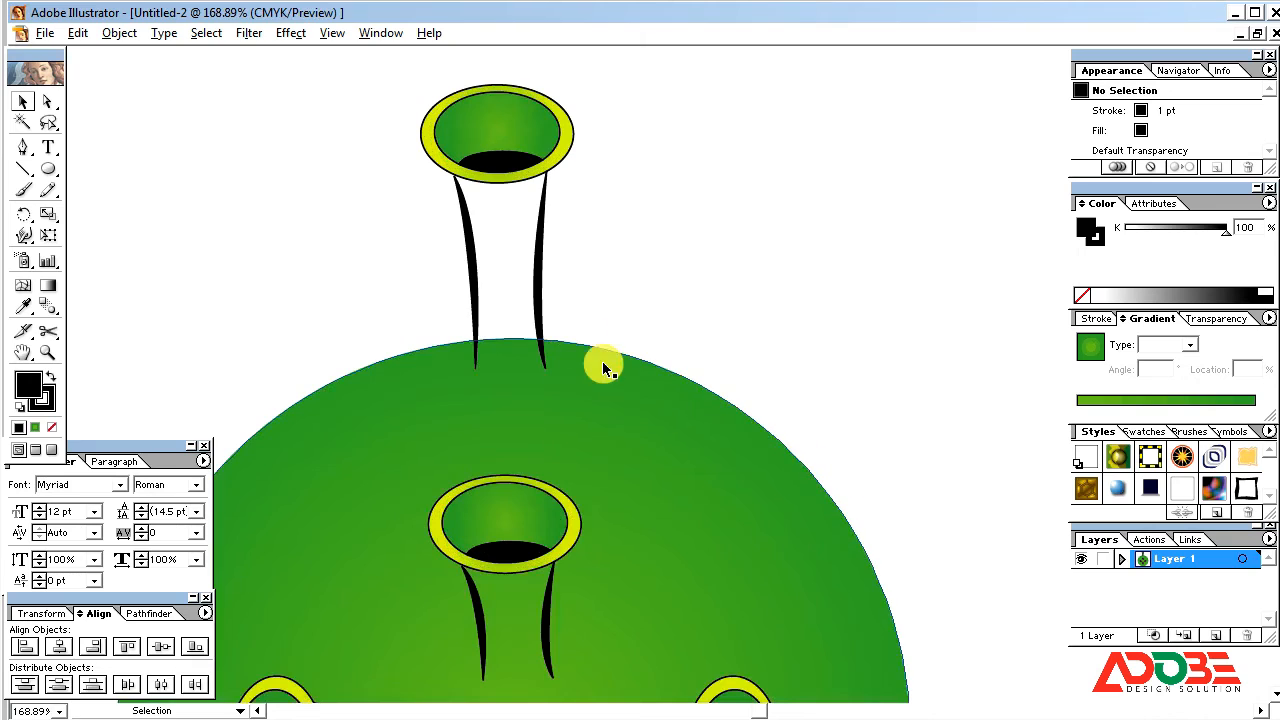
pyautogui.click(688, 258)
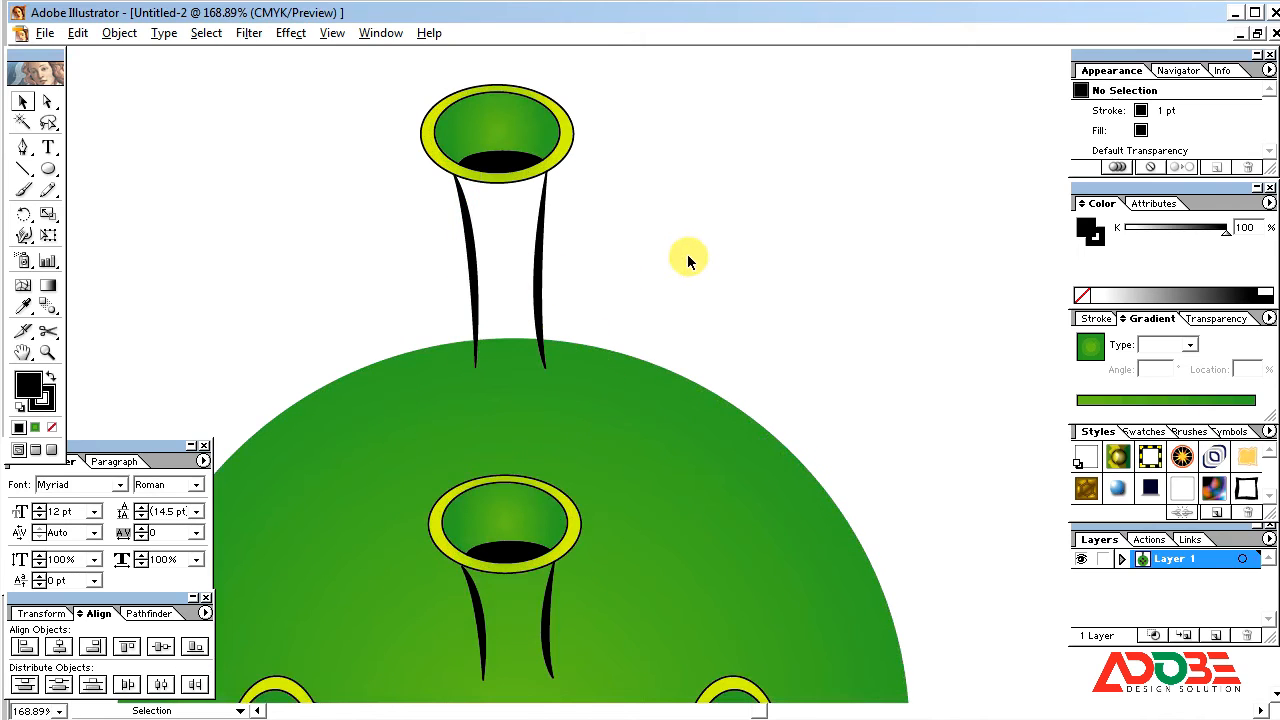
pyautogui.click(474, 258)
pyautogui.hotkey('ctrl', '[')
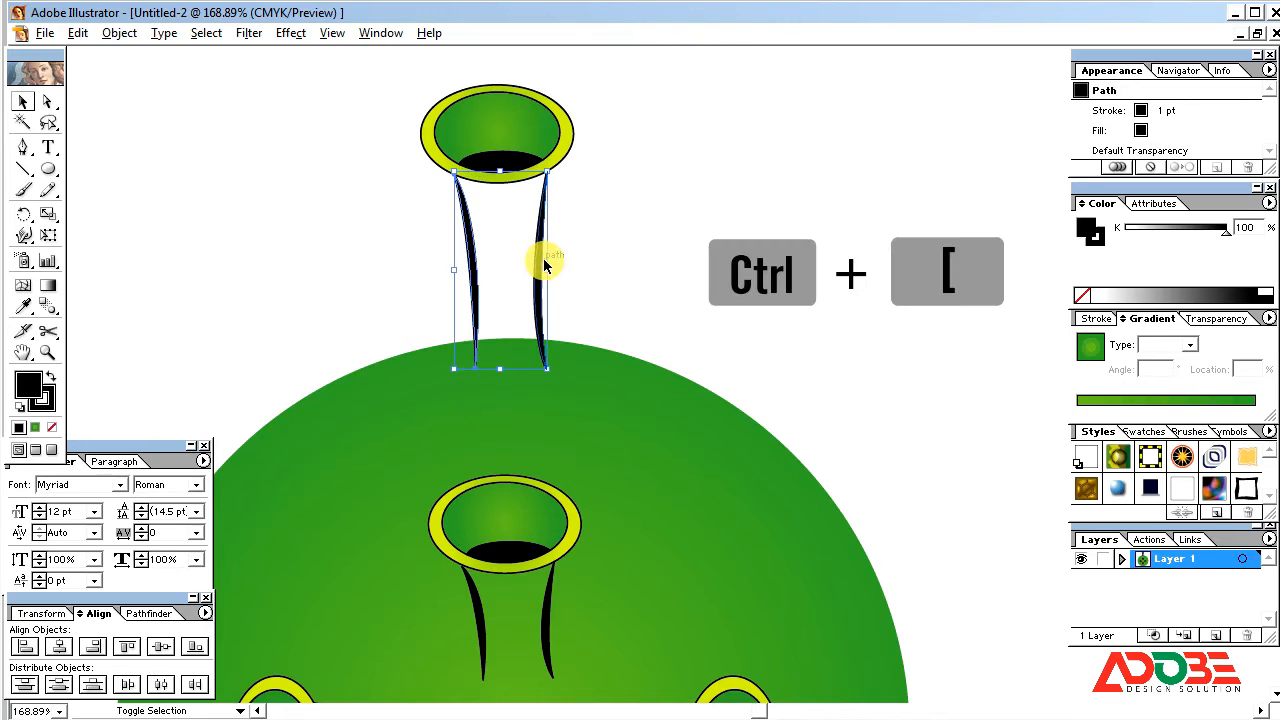
pyautogui.click(709, 251)
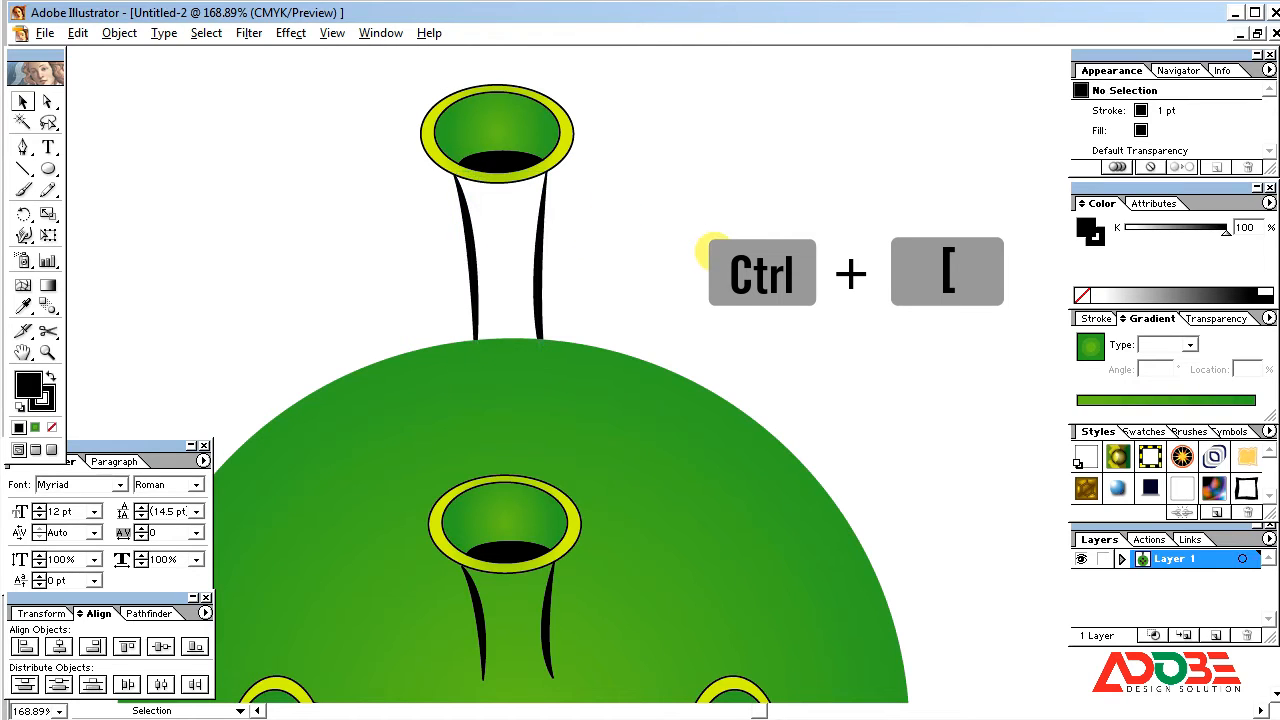
# Step: Group the raised ellipses and stems, send the group to the back, and ungroup it again
pyautogui.moveTo(710, 298); pyautogui.dragTo(418, 100)
pyautogui.hotkey('ctrl', 'g')
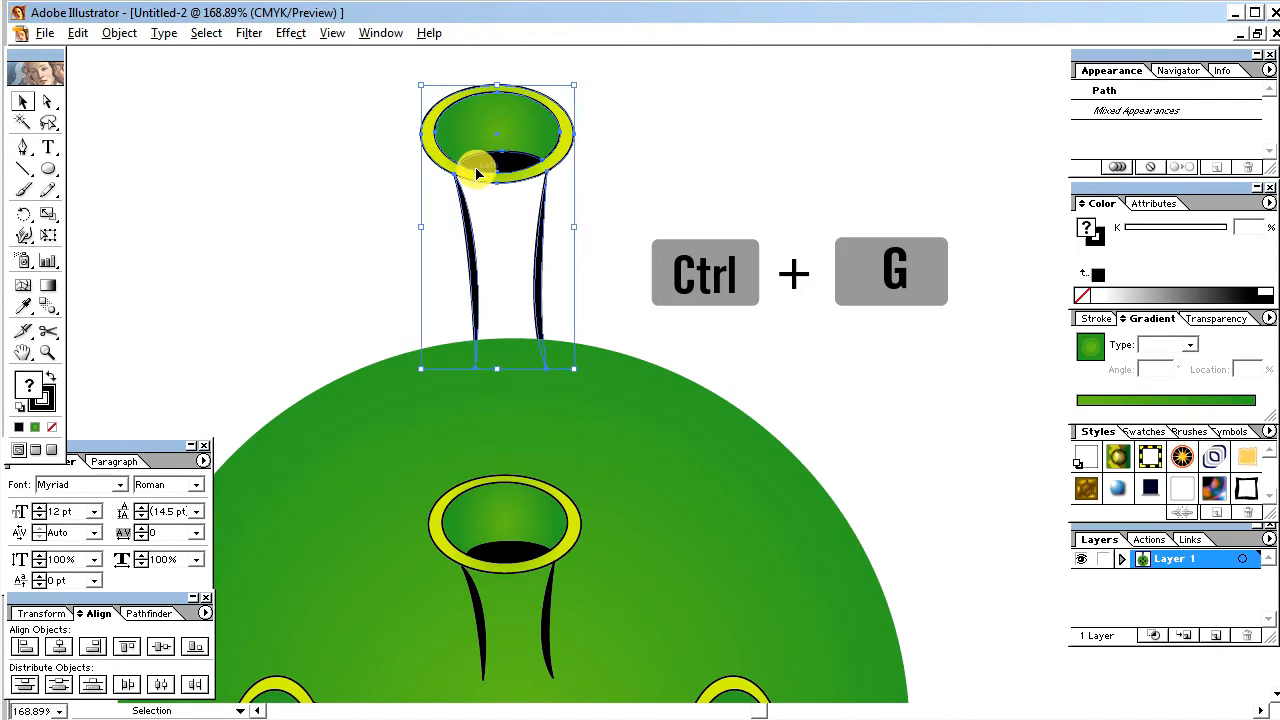
pyautogui.hotkey('ctrl', 'shift', '[')
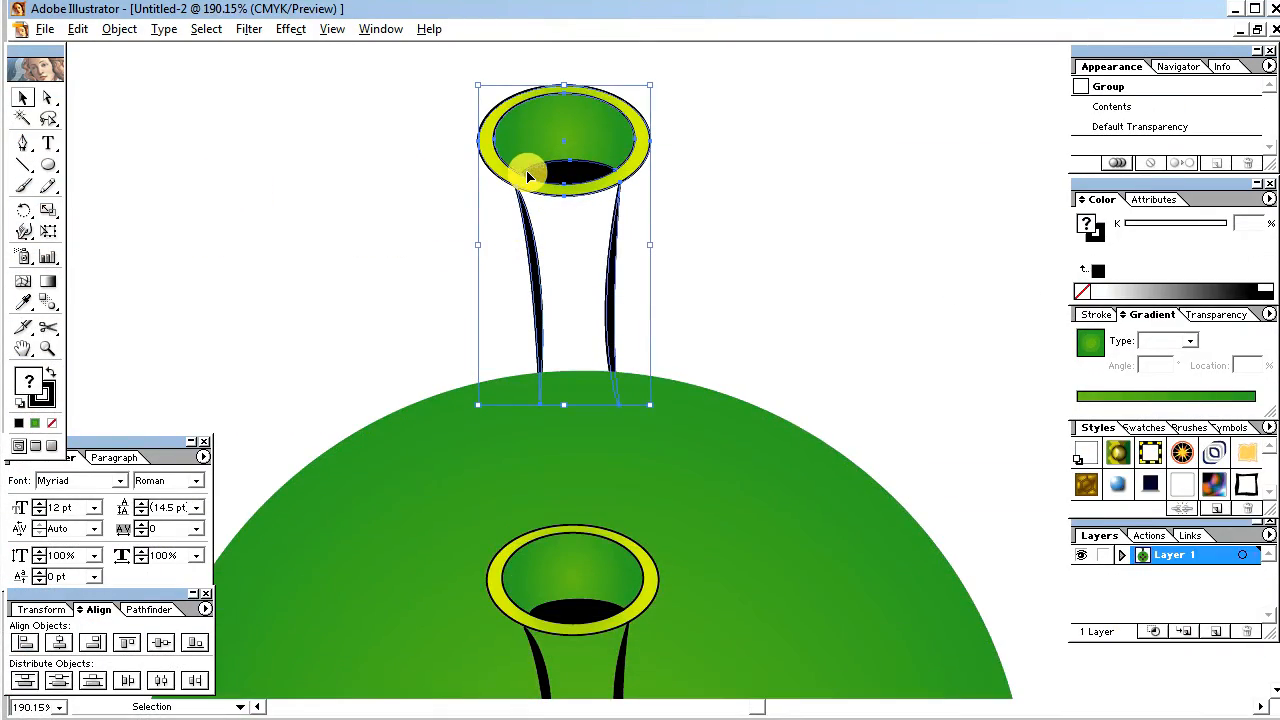
pyautogui.rightClick(528, 177)
pyautogui.click(571, 229)
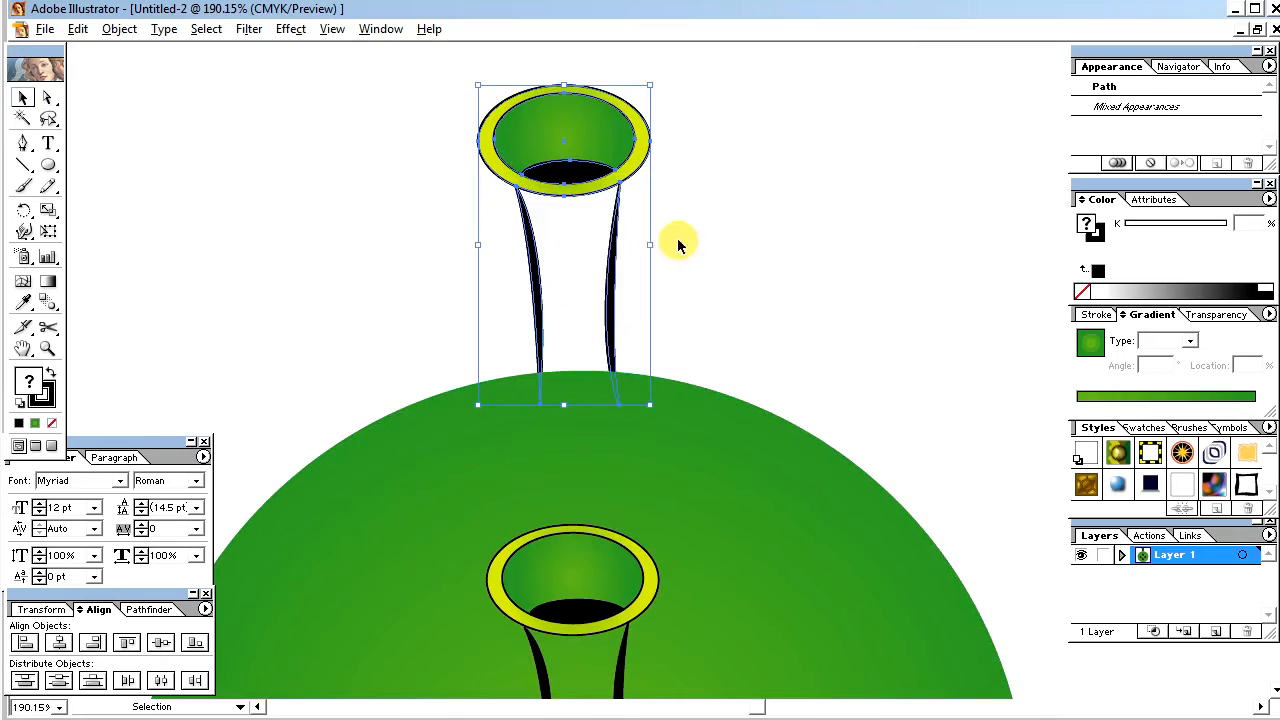
# Step: Draw a closed Pen path between the two raised stems, from the yellow rim down into the circle's top edge
pyautogui.click(237, 201)
pyautogui.click(22, 142)
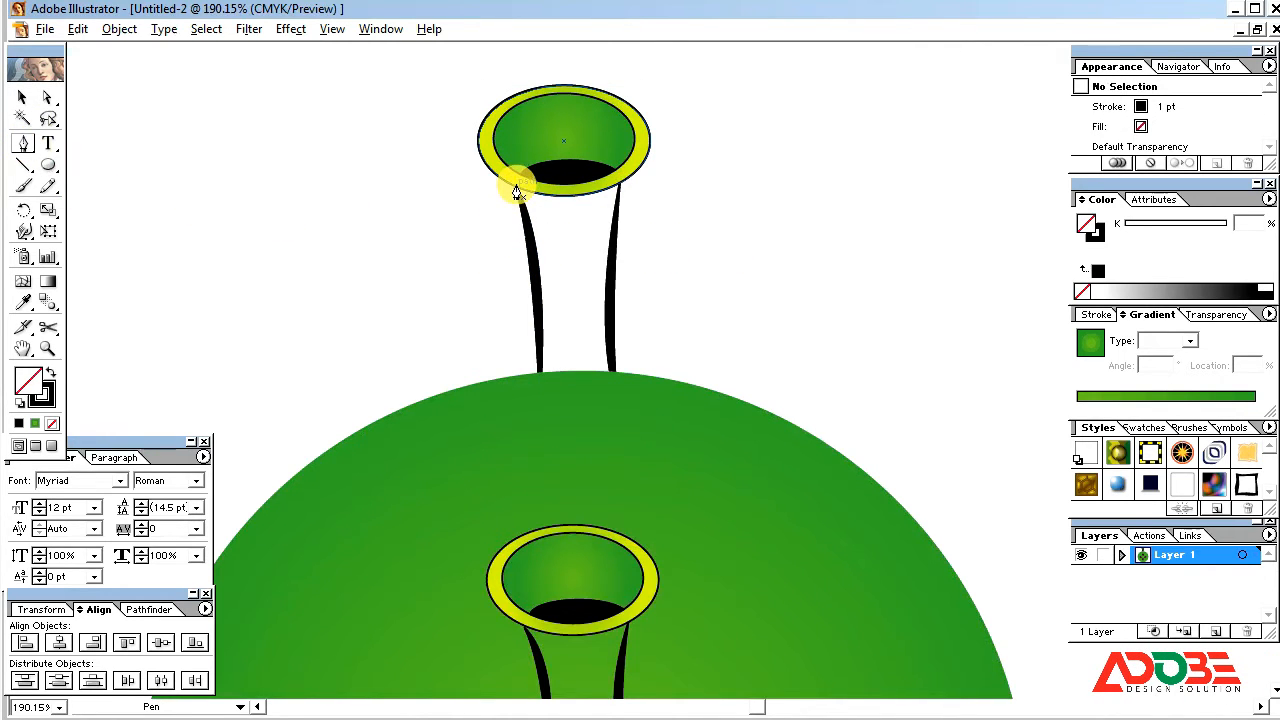
pyautogui.keyDown('ctrl'); pyautogui.click(527, 215); pyautogui.keyUp('ctrl')
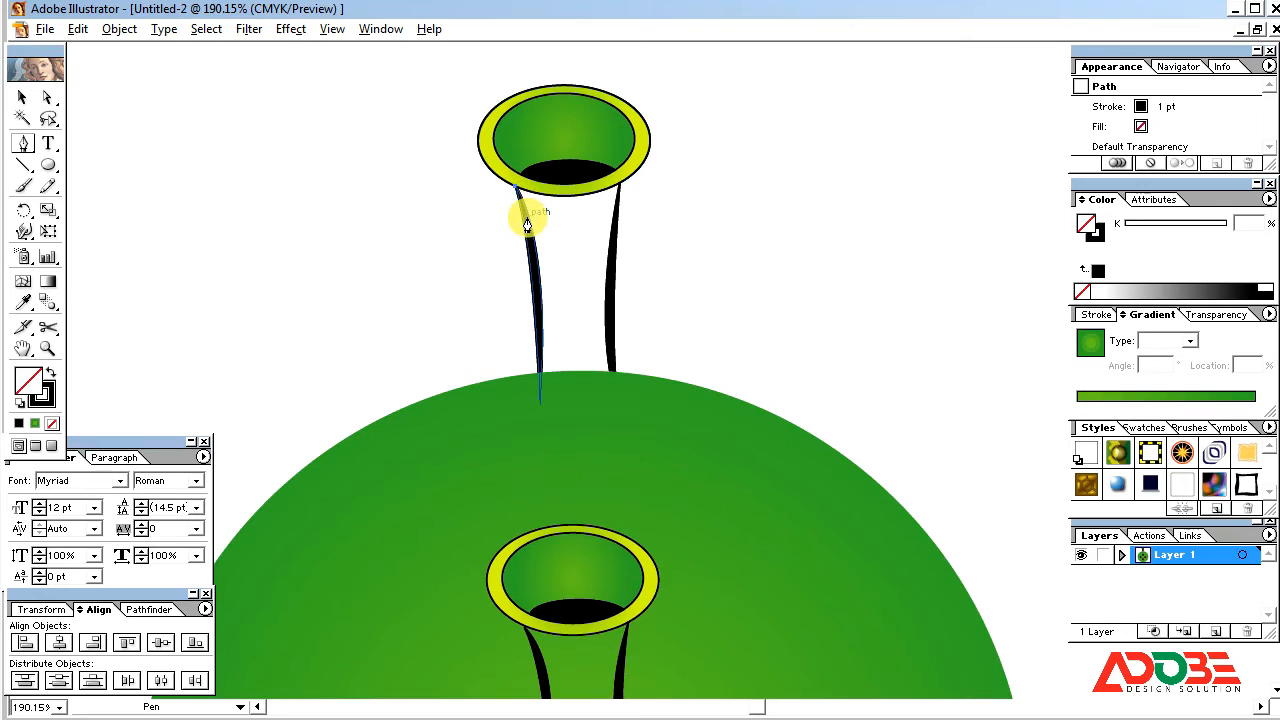
pyautogui.keyDown('ctrl'); pyautogui.click(533, 308); pyautogui.keyUp('ctrl')
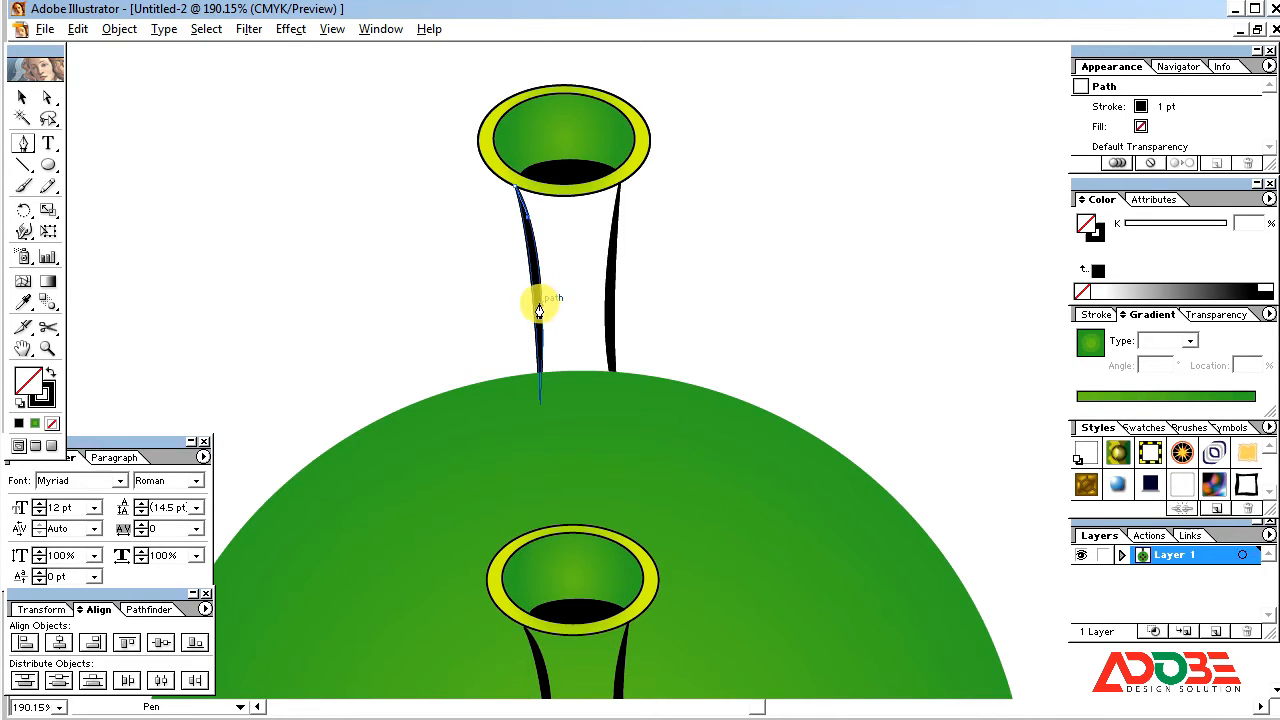
pyautogui.moveTo(540, 304); pyautogui.dragTo(540, 345)
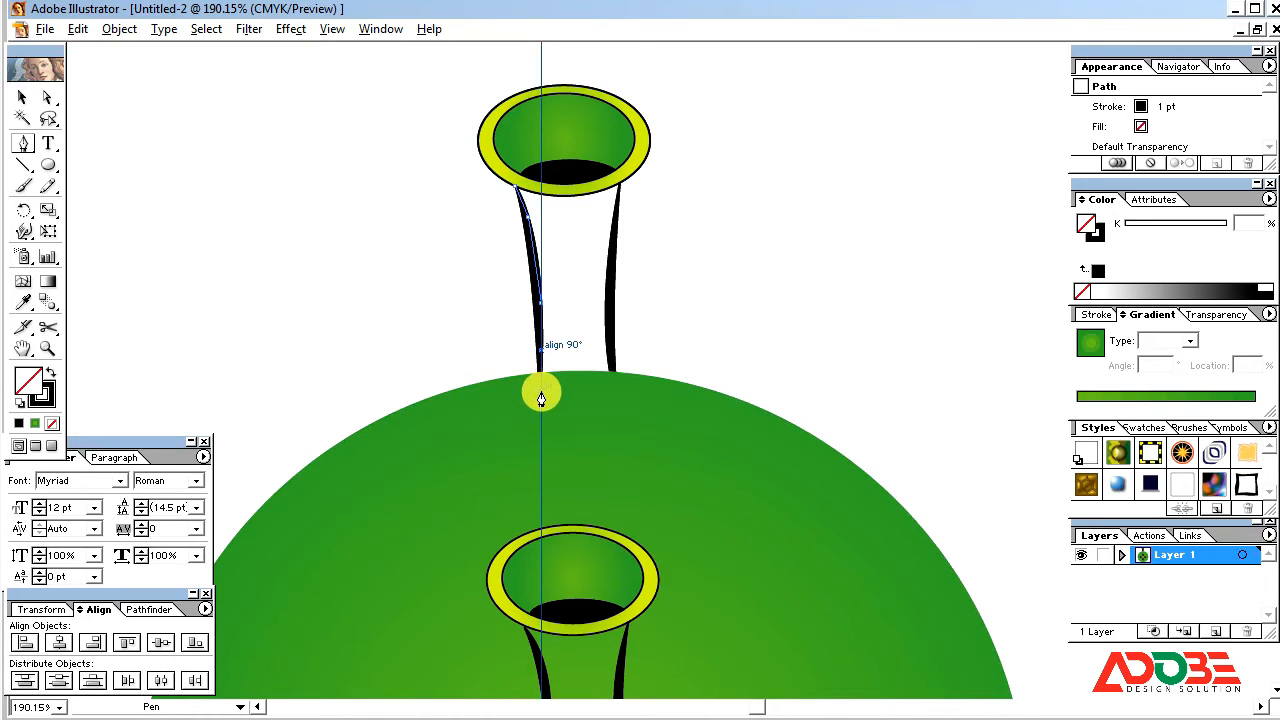
pyautogui.click(540, 390)
pyautogui.click(607, 407)
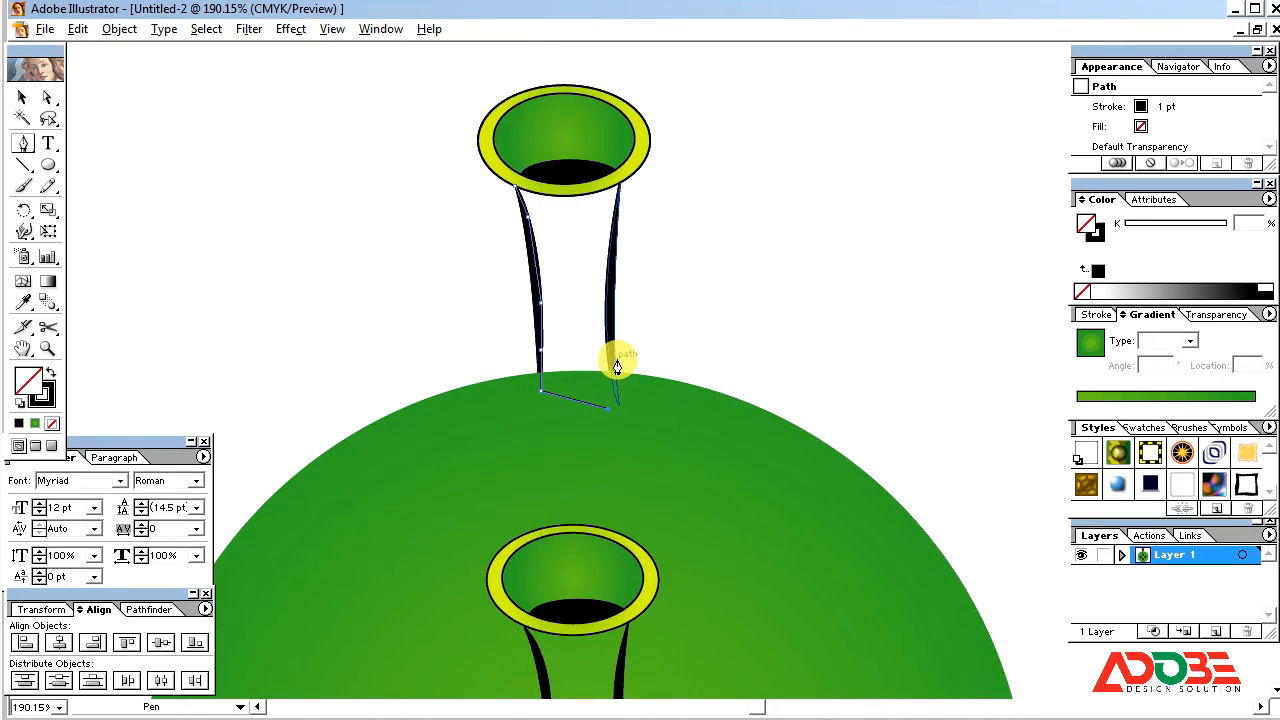
pyautogui.click(616, 395)
pyautogui.click(612, 348)
pyautogui.click(609, 262)
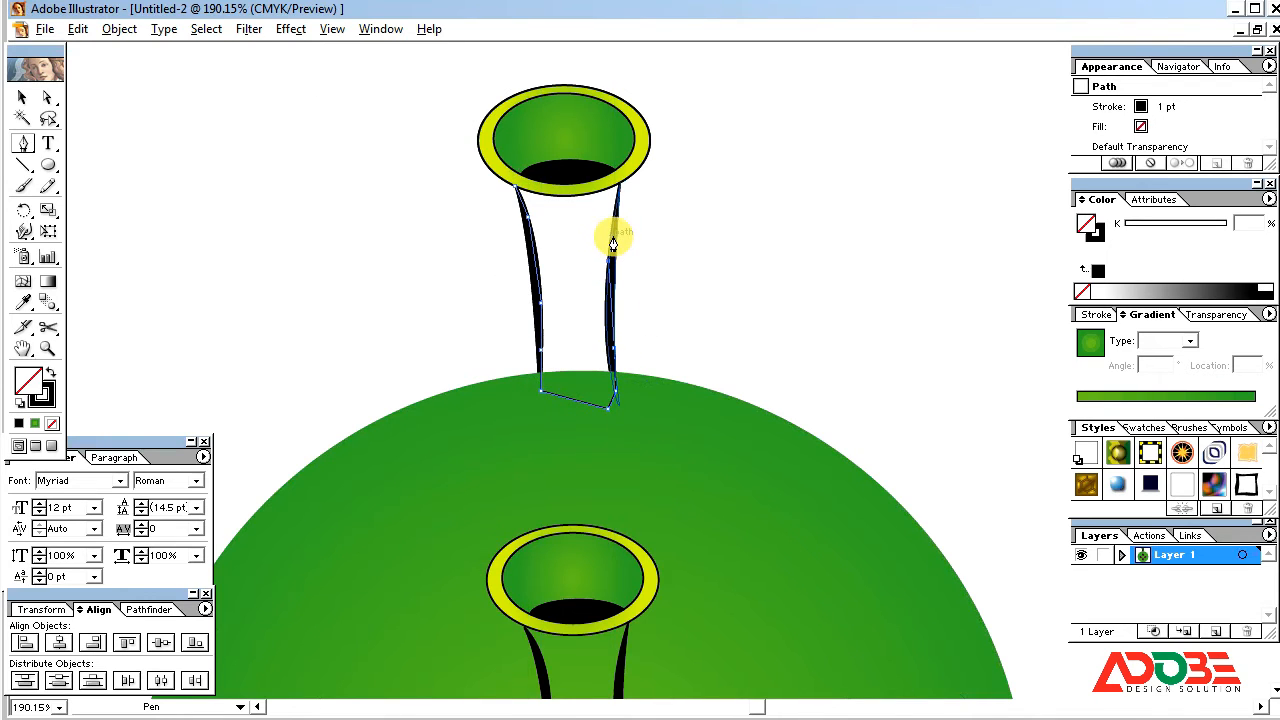
pyautogui.click(618, 192)
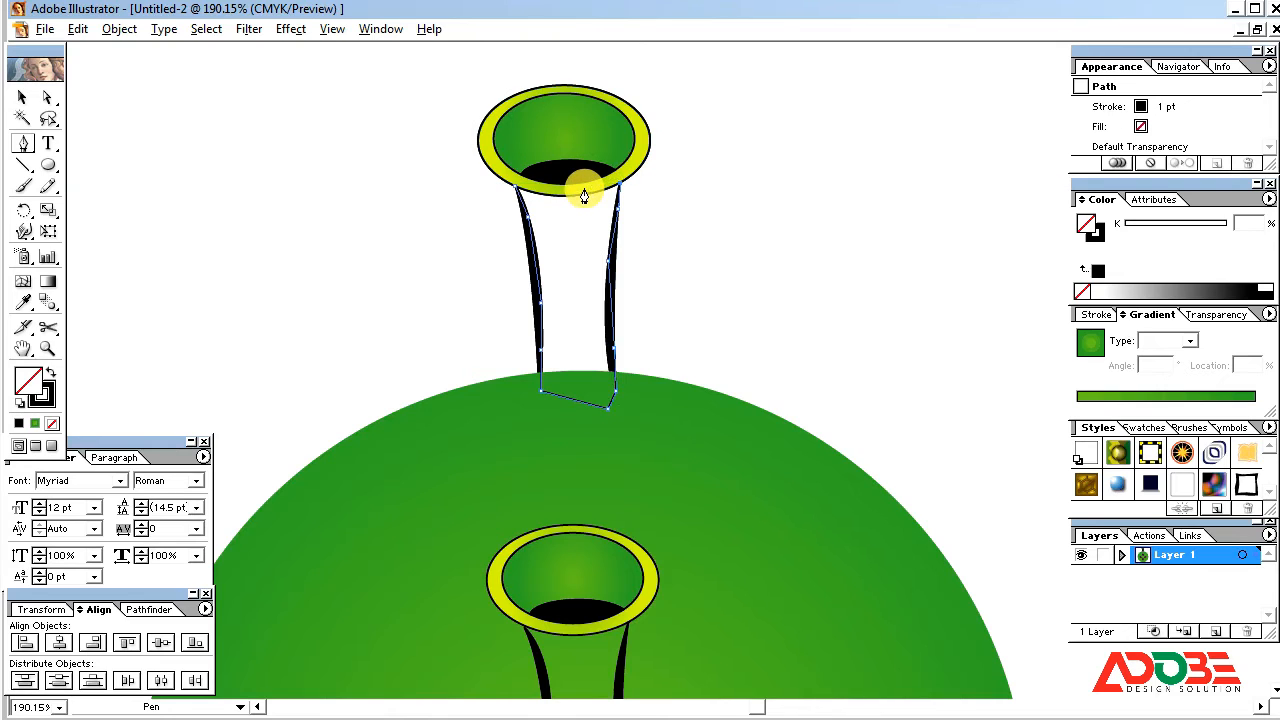
pyautogui.click(516, 188)
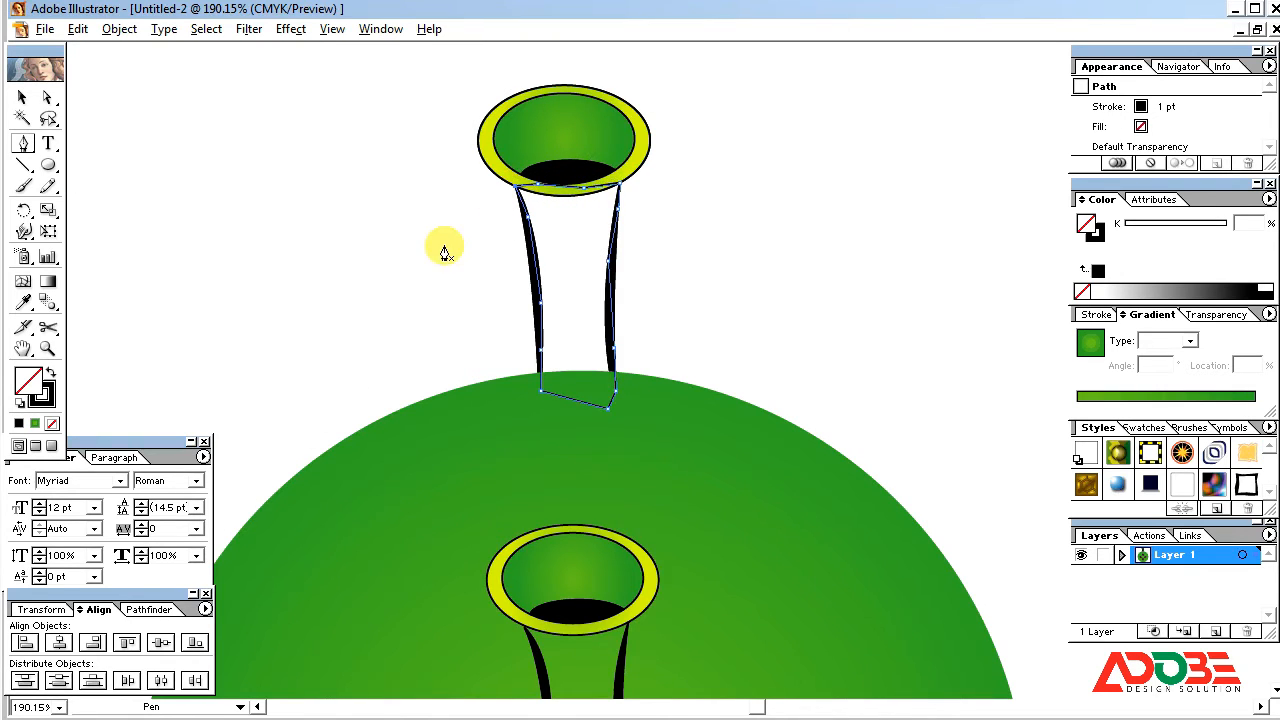
# Step: Fill the tube-shaped path with the green radial gradient and remove its stroke
pyautogui.click(22, 97)
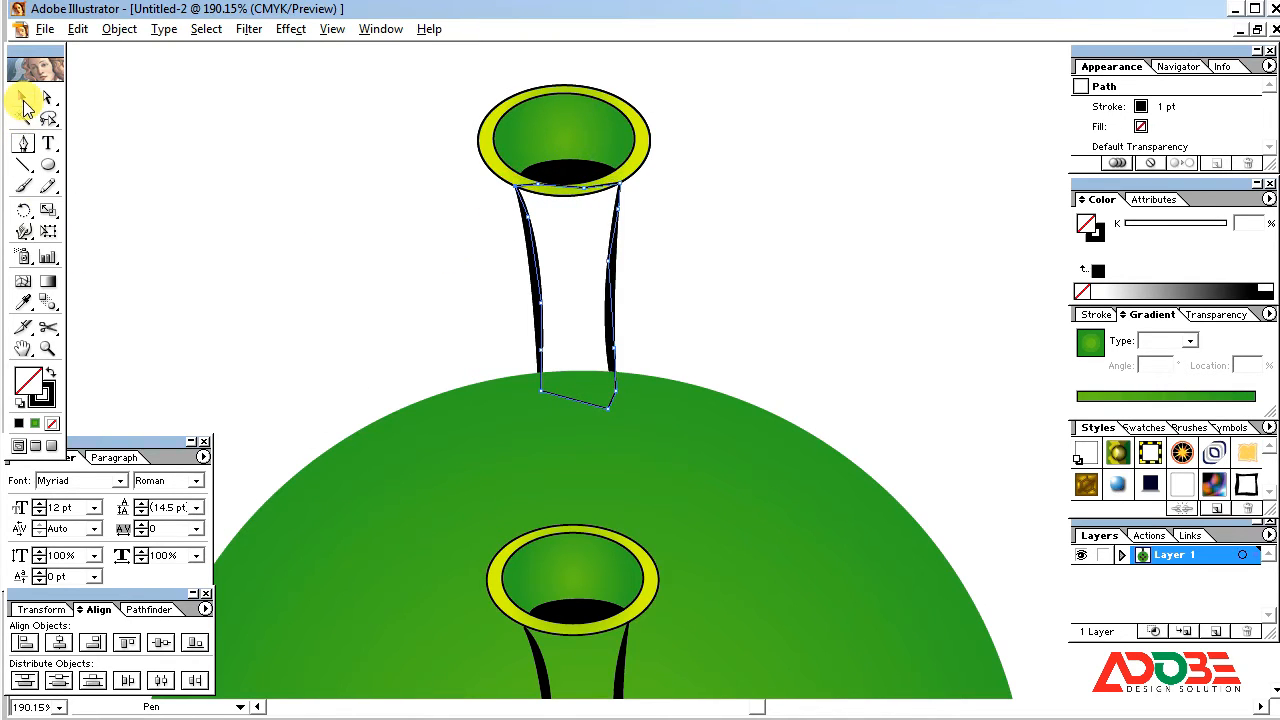
pyautogui.click(36, 423)
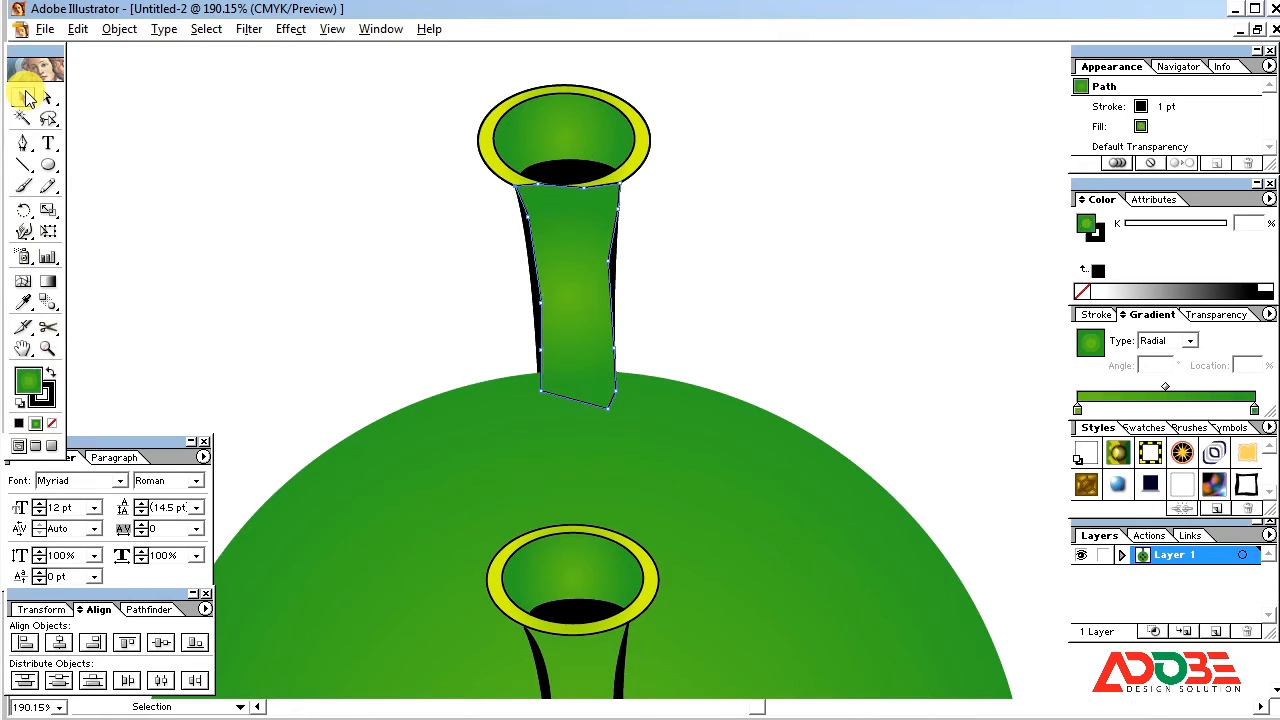
pyautogui.click(474, 321)
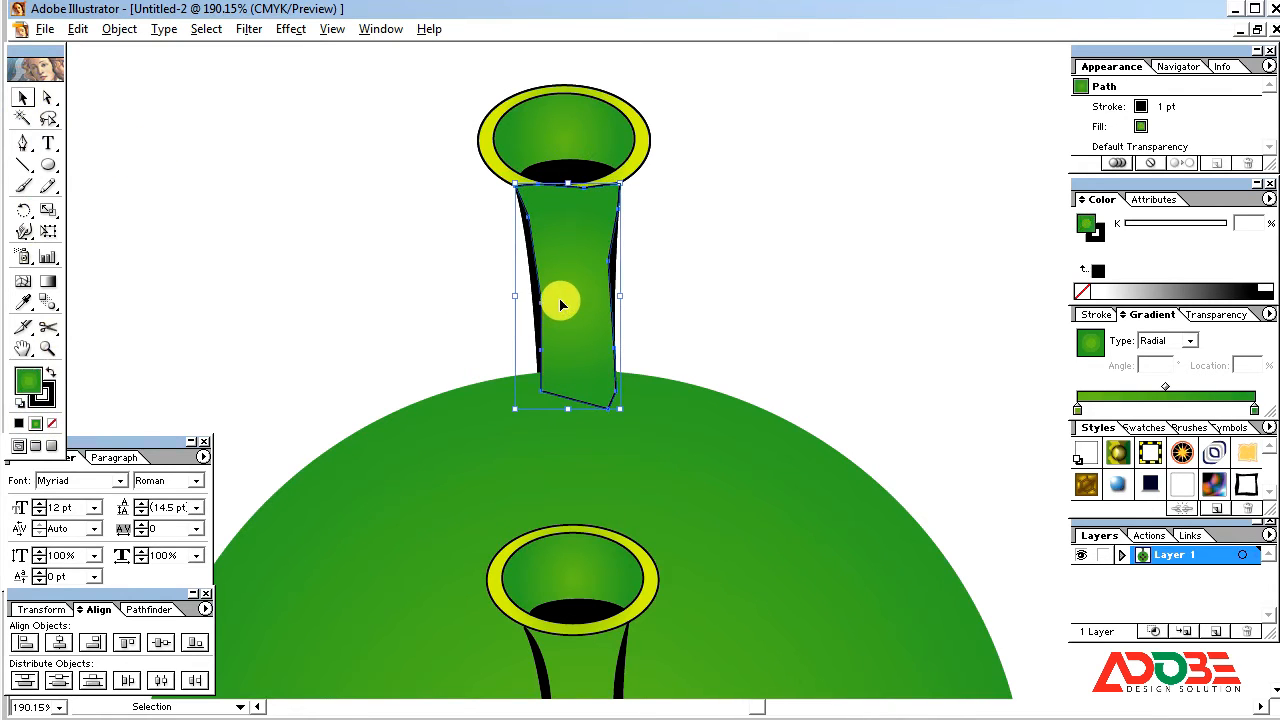
pyautogui.click(44, 396)
pyautogui.click(52, 423)
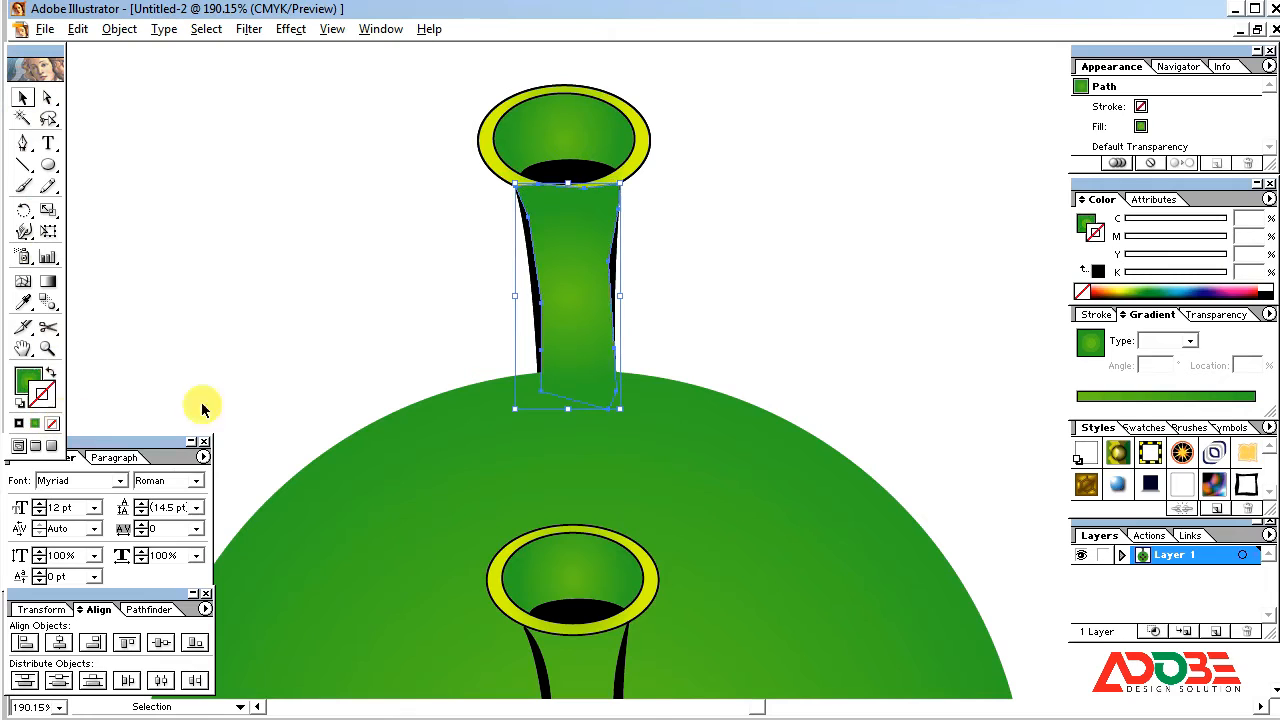
# Step: Send the green tube shape to the back and group it with the raised ellipses and stems
pyautogui.click(623, 314)
pyautogui.click(566, 294)
pyautogui.hotkey('ctrl', 'shift', '[')
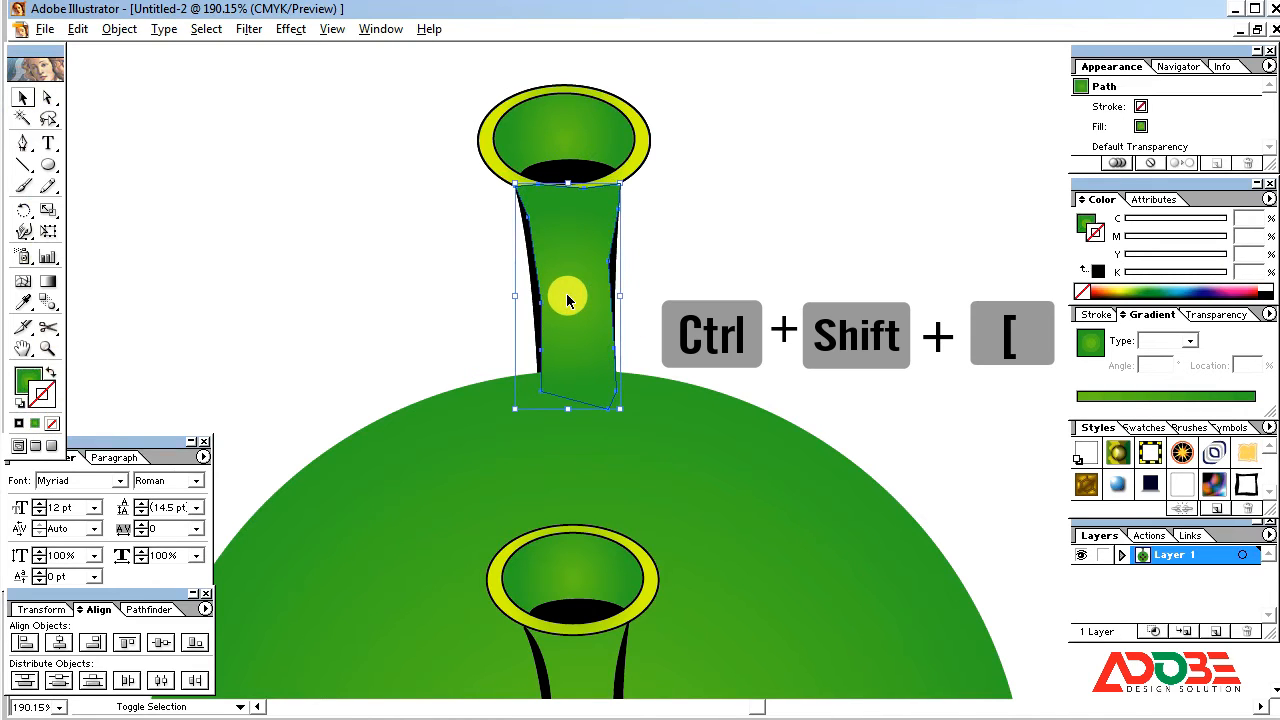
pyautogui.click(411, 267)
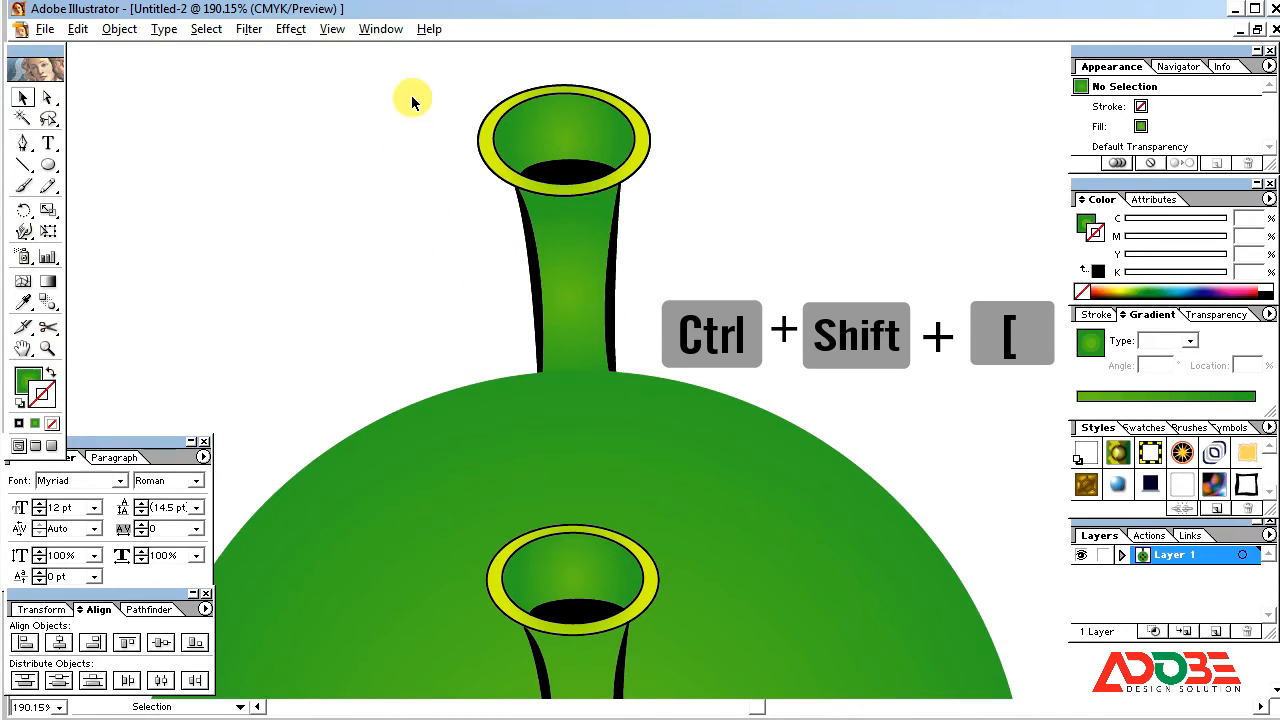
pyautogui.moveTo(414, 100); pyautogui.dragTo(702, 259)
pyautogui.hotkey('ctrl', 'g')
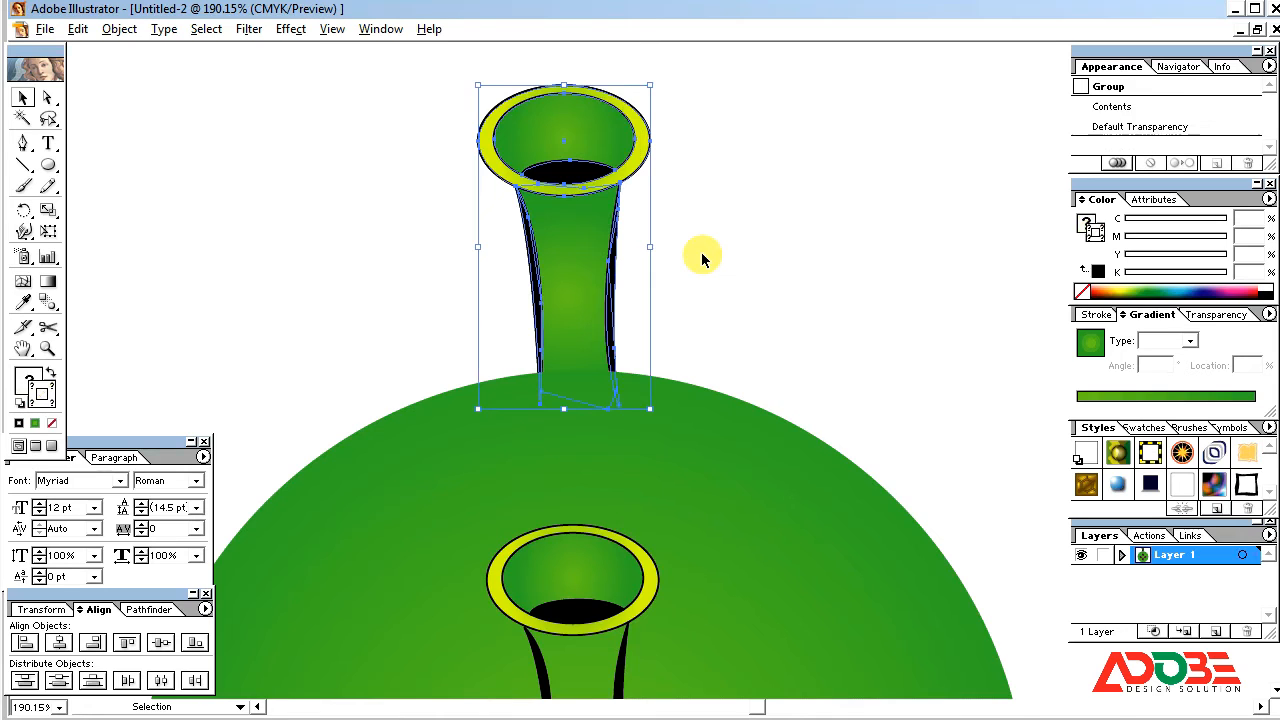
pyautogui.click(704, 249)
# Step: Copy the raised tube group, paste it in front, and move the copy straight down to the circle's bottom edge
pyautogui.hotkey('ctrl', '-')
pyautogui.hotkey('ctrl', '-')
pyautogui.hotkey('ctrl', '-')
pyautogui.hotkey('ctrl', '-')
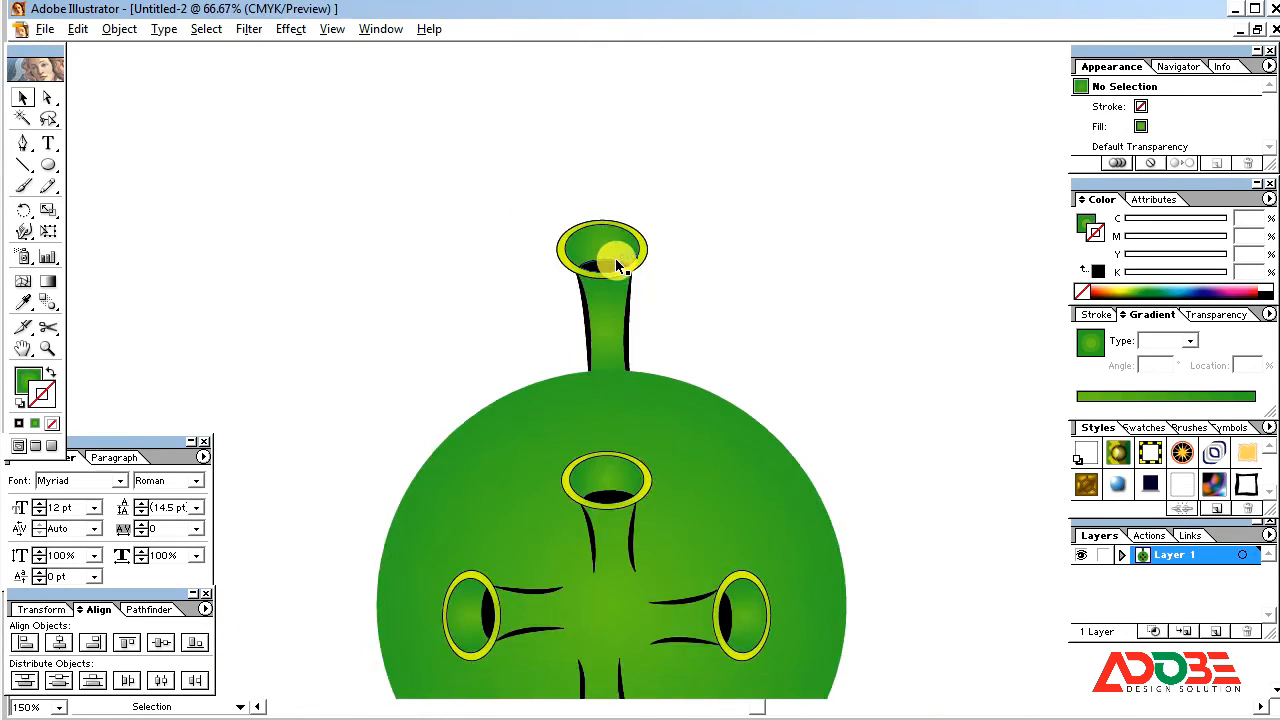
pyautogui.moveTo(818, 467); pyautogui.dragTo(757, 323)
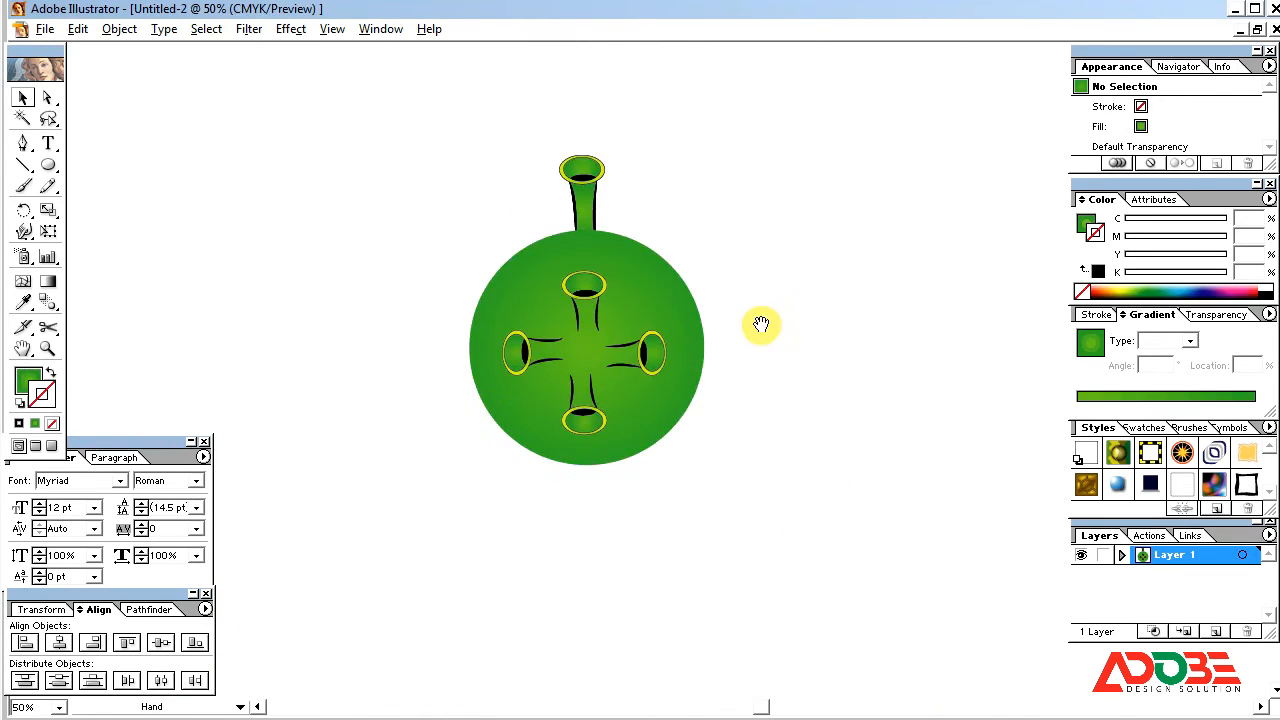
pyautogui.click(588, 176)
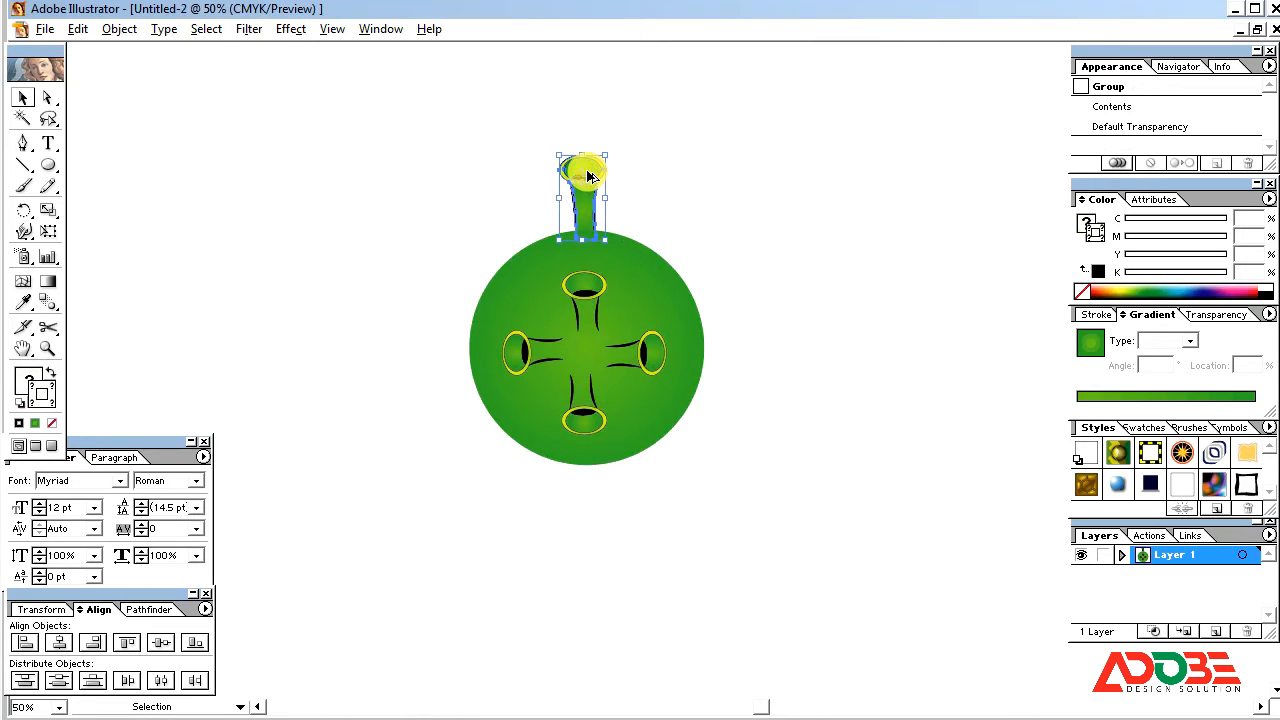
pyautogui.click(119, 29)
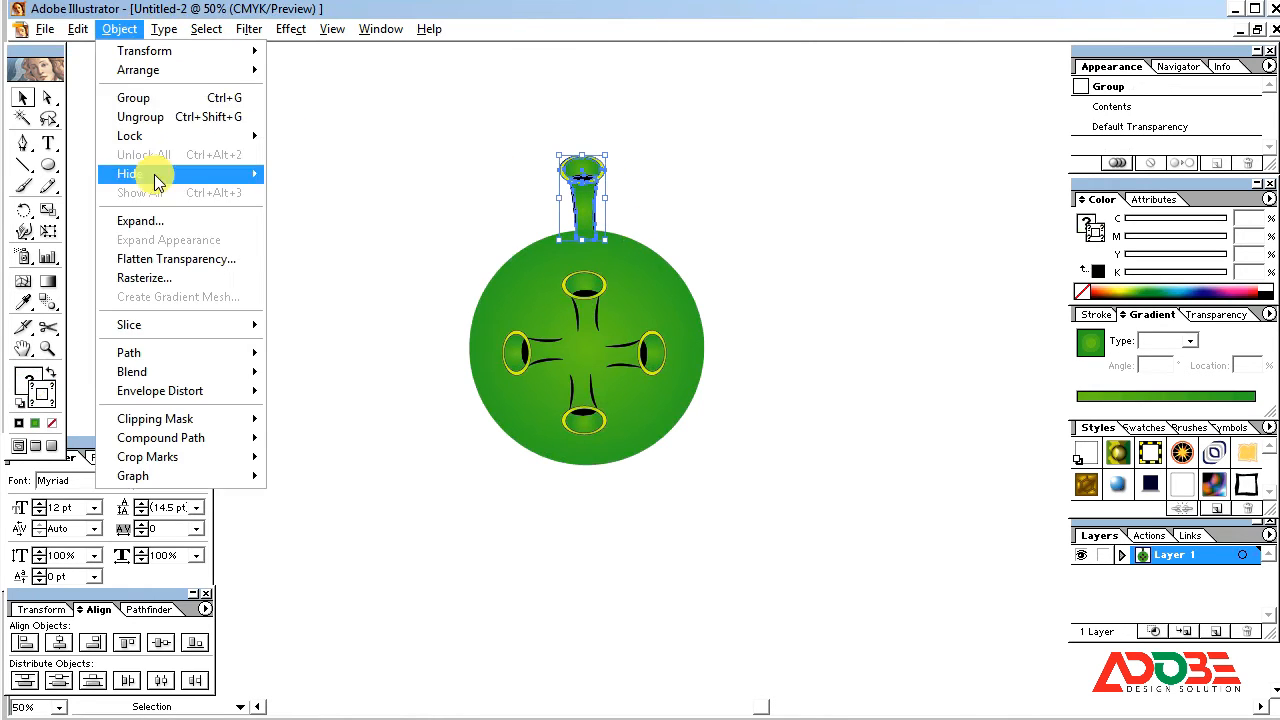
pyautogui.moveTo(80, 33)
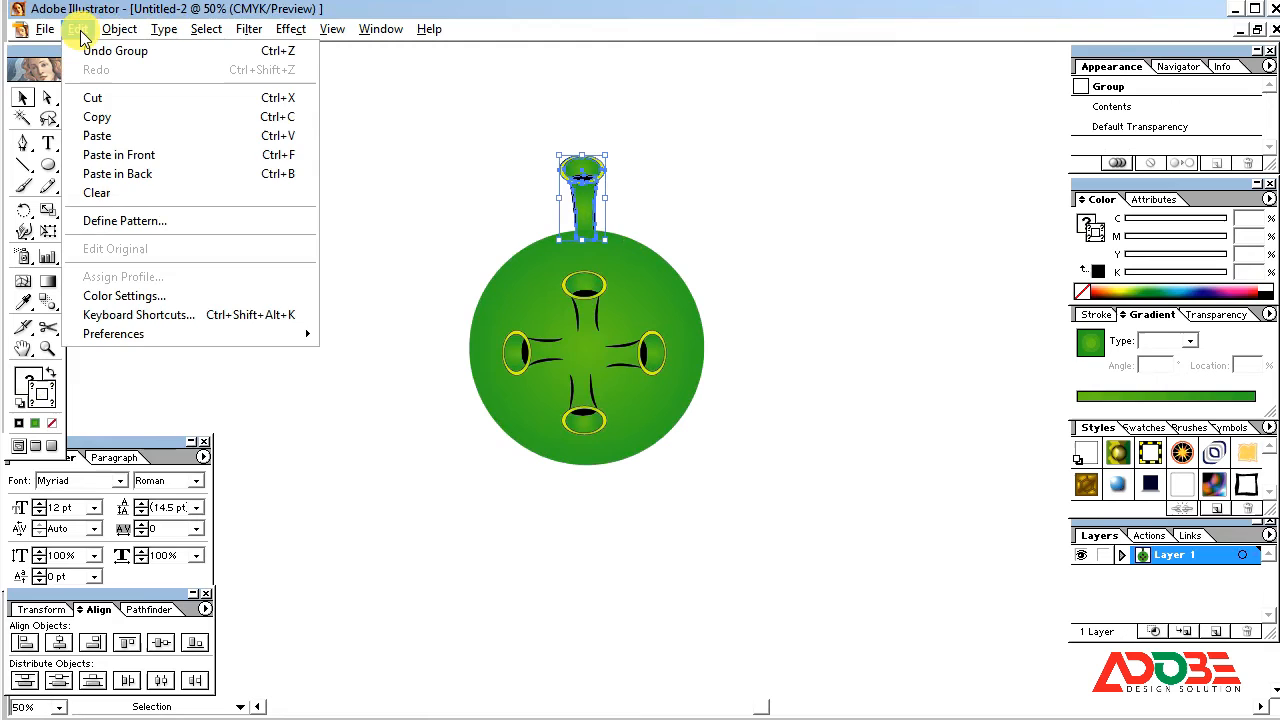
pyautogui.click(100, 116)
pyautogui.click(78, 29)
pyautogui.click(129, 155)
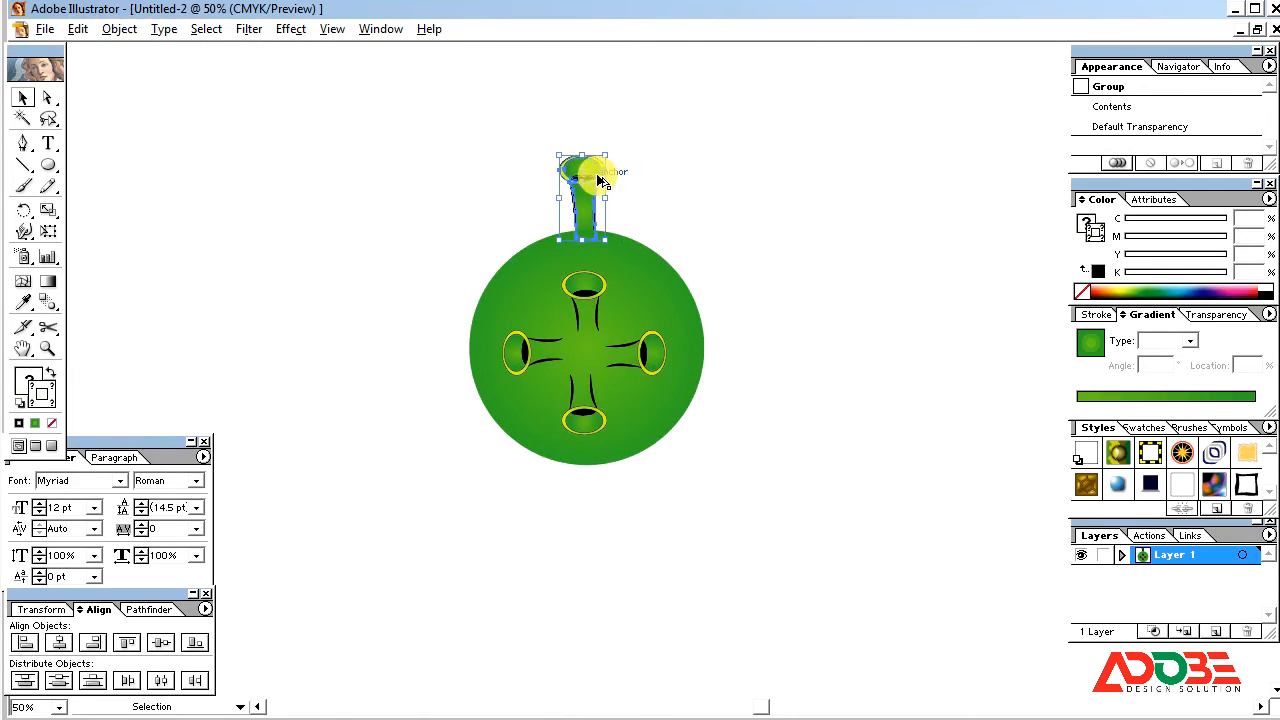
pyautogui.moveTo(588, 177); pyautogui.dragTo(600, 480)
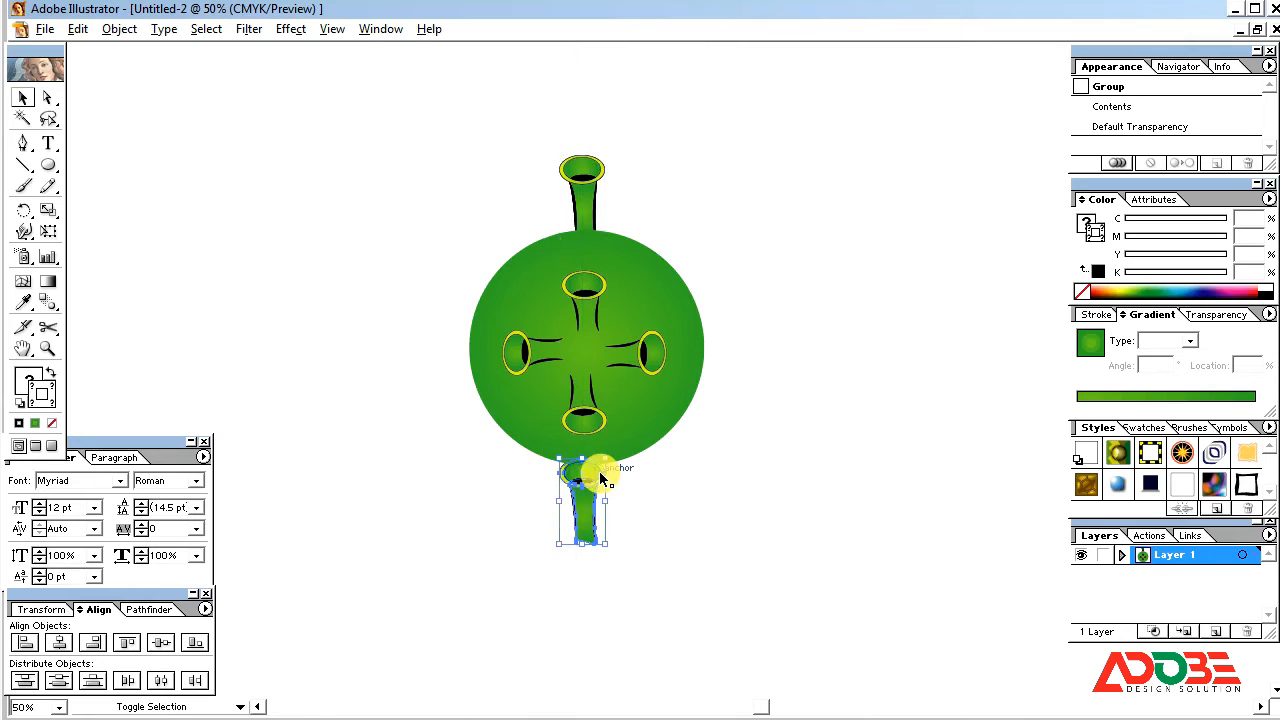
# Step: Rotate the tube copy at the circle's bottom edge half a turn so its opening faces away from the circle
pyautogui.doubleClick(24, 222)
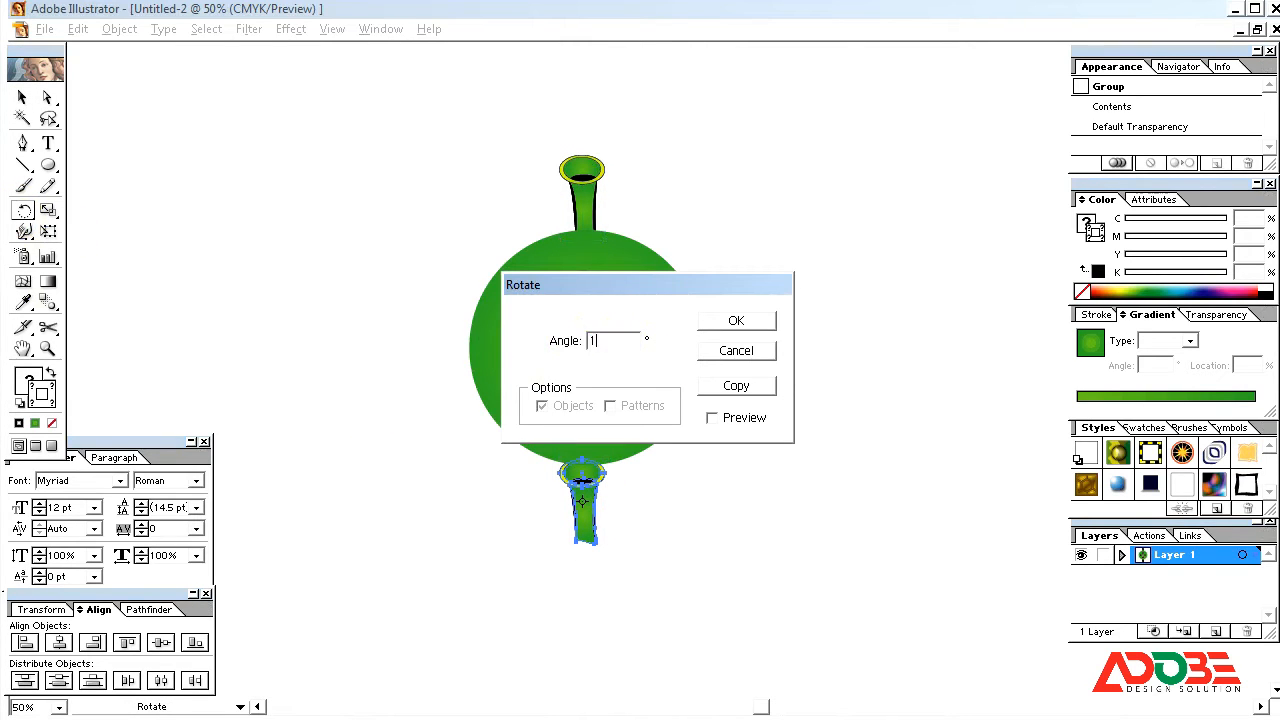
pyautogui.click(760, 322)
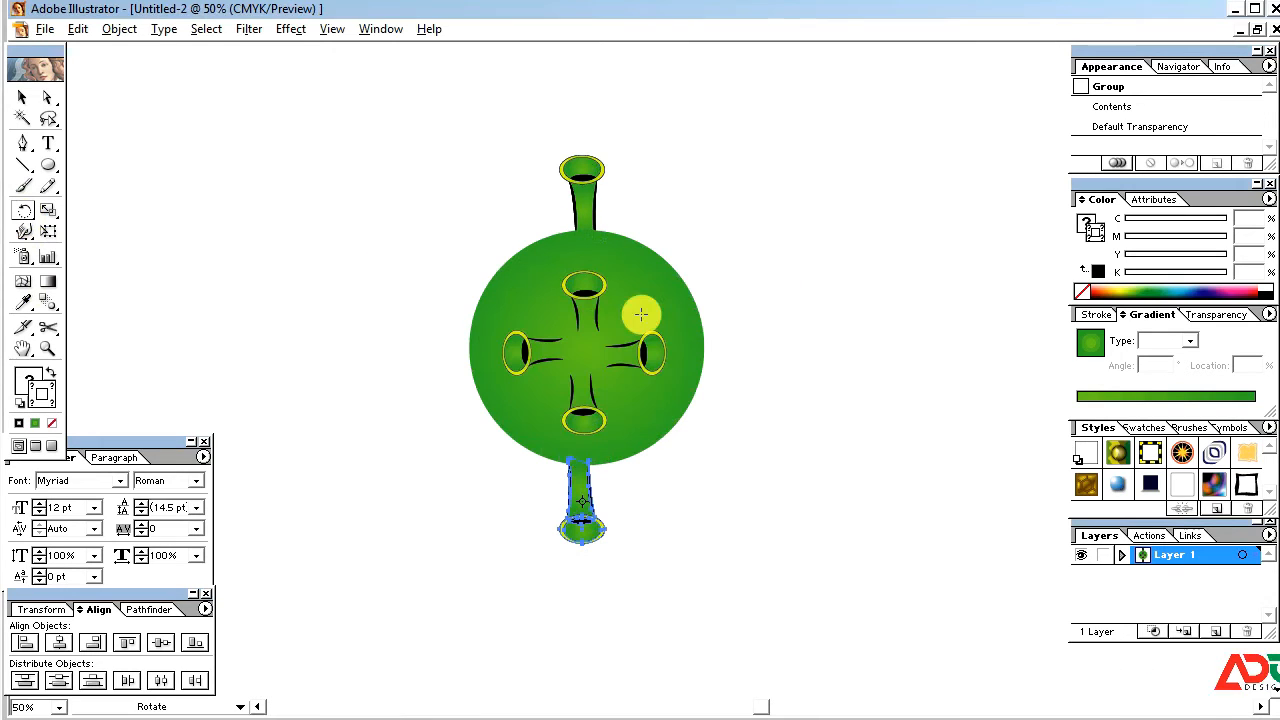
pyautogui.click(23, 98)
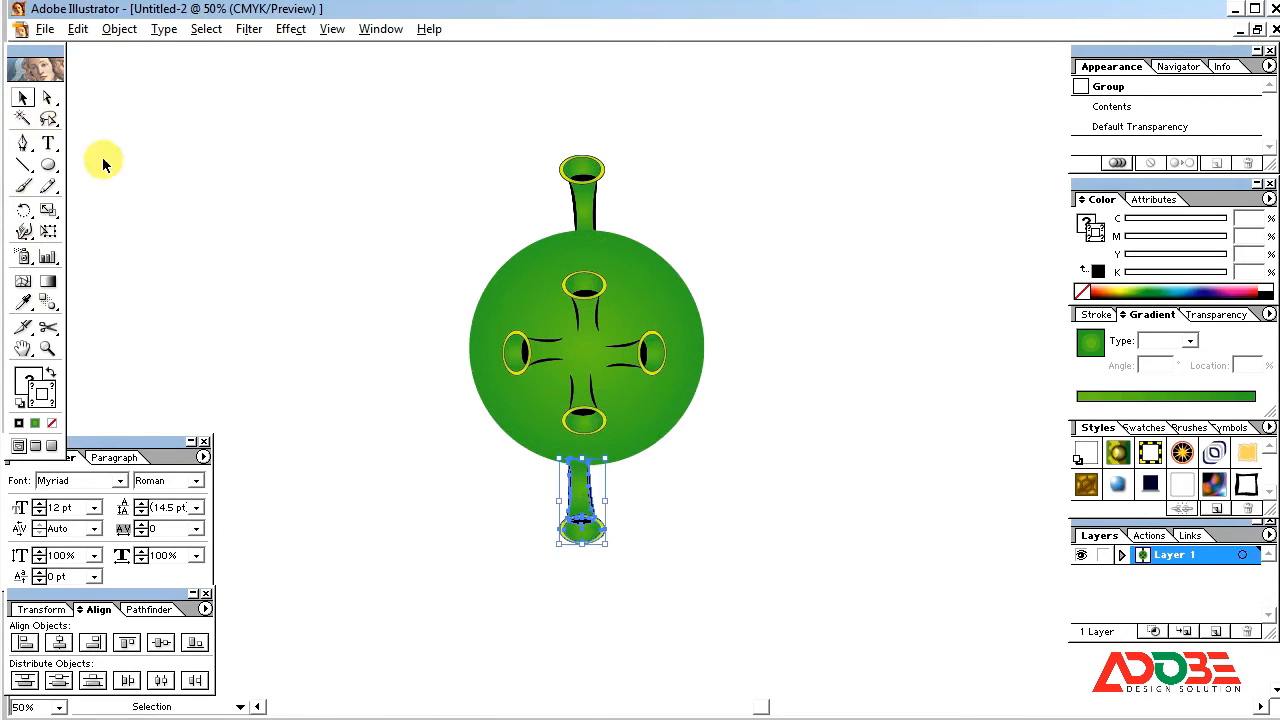
pyautogui.click(640, 535)
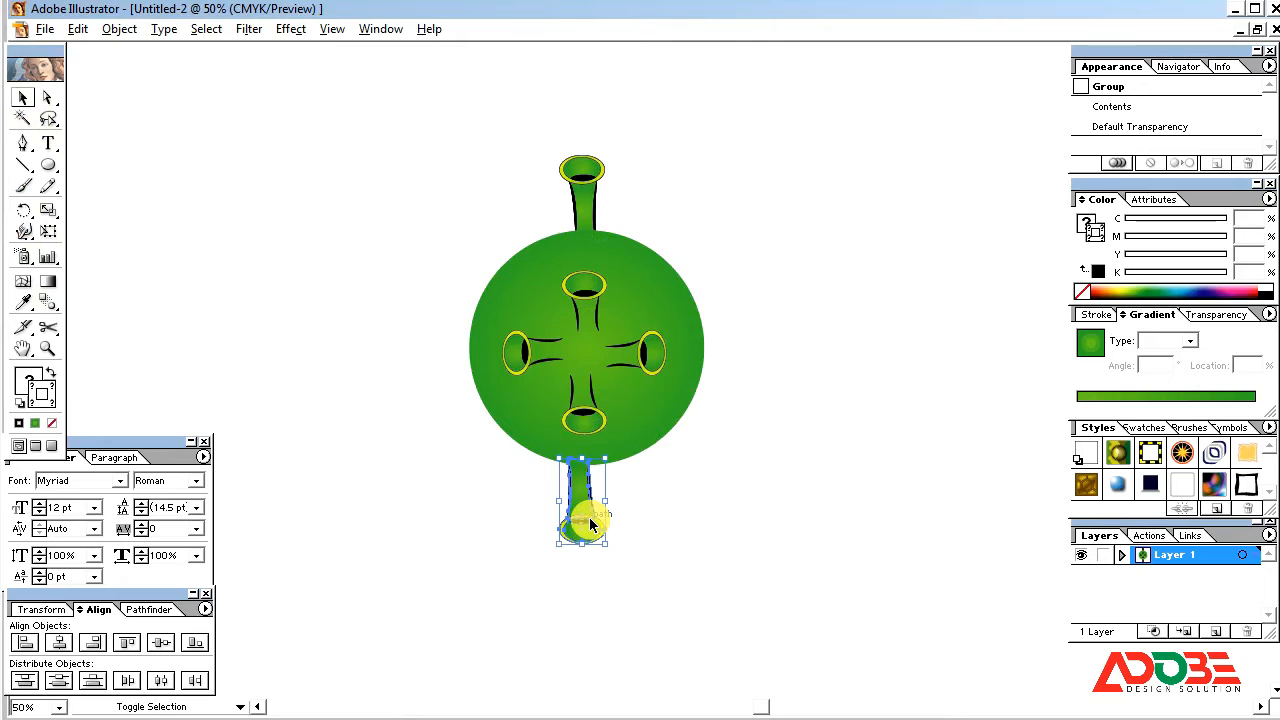
# Step: Rotate a copy of the opposing tube pair around the circle's centre and repeat the transform to form an evenly spaced ring of ten tubes
pyautogui.click(585, 203)
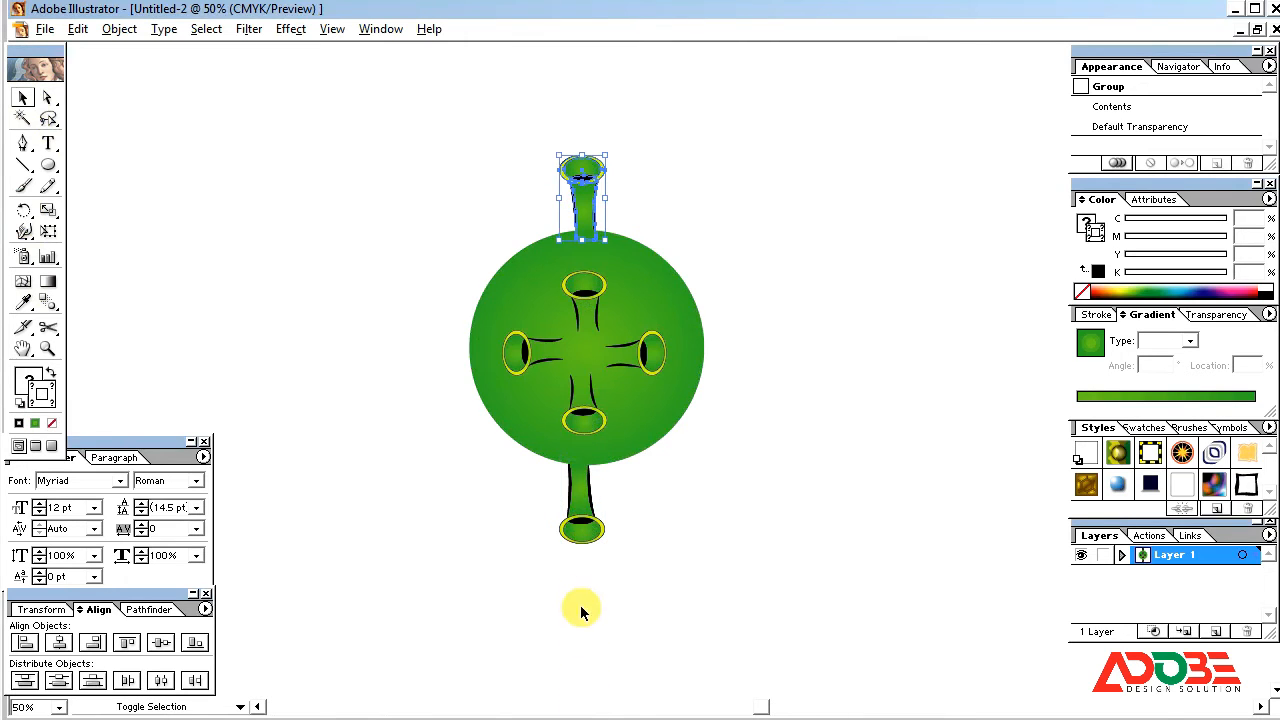
pyautogui.keyDown('shift'); pyautogui.click(583, 530); pyautogui.keyUp('shift')
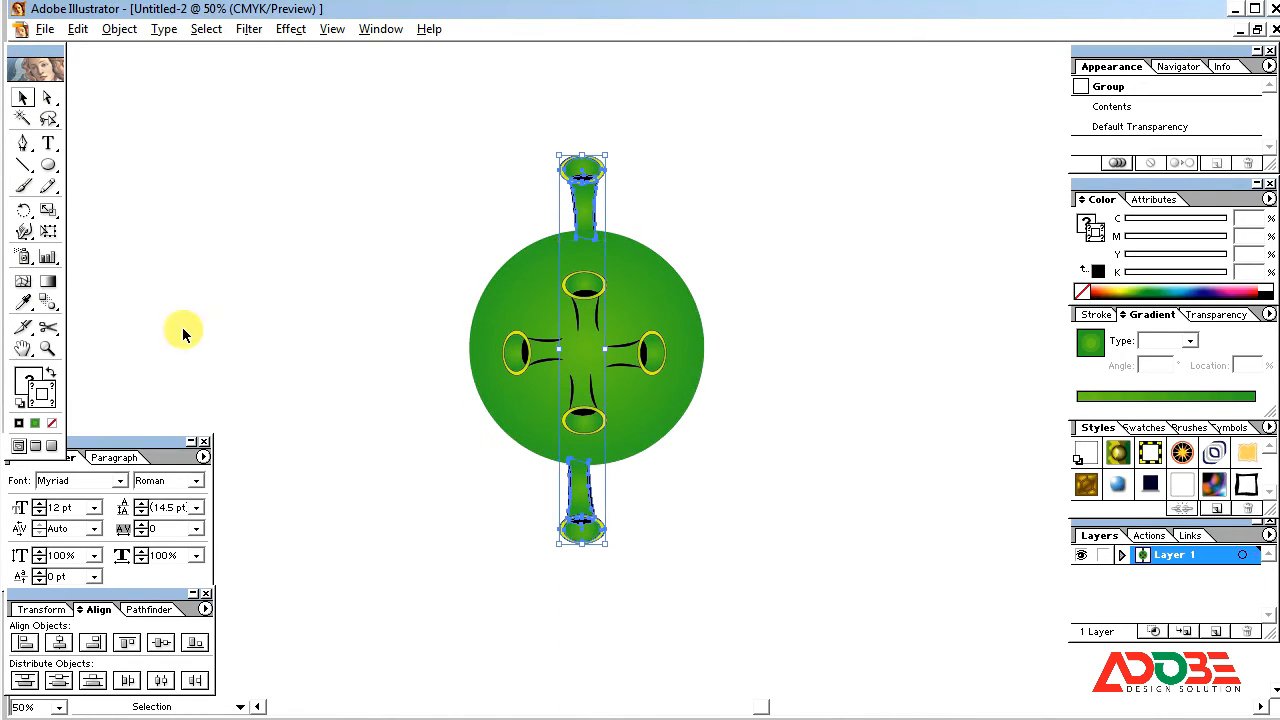
pyautogui.click(23, 211)
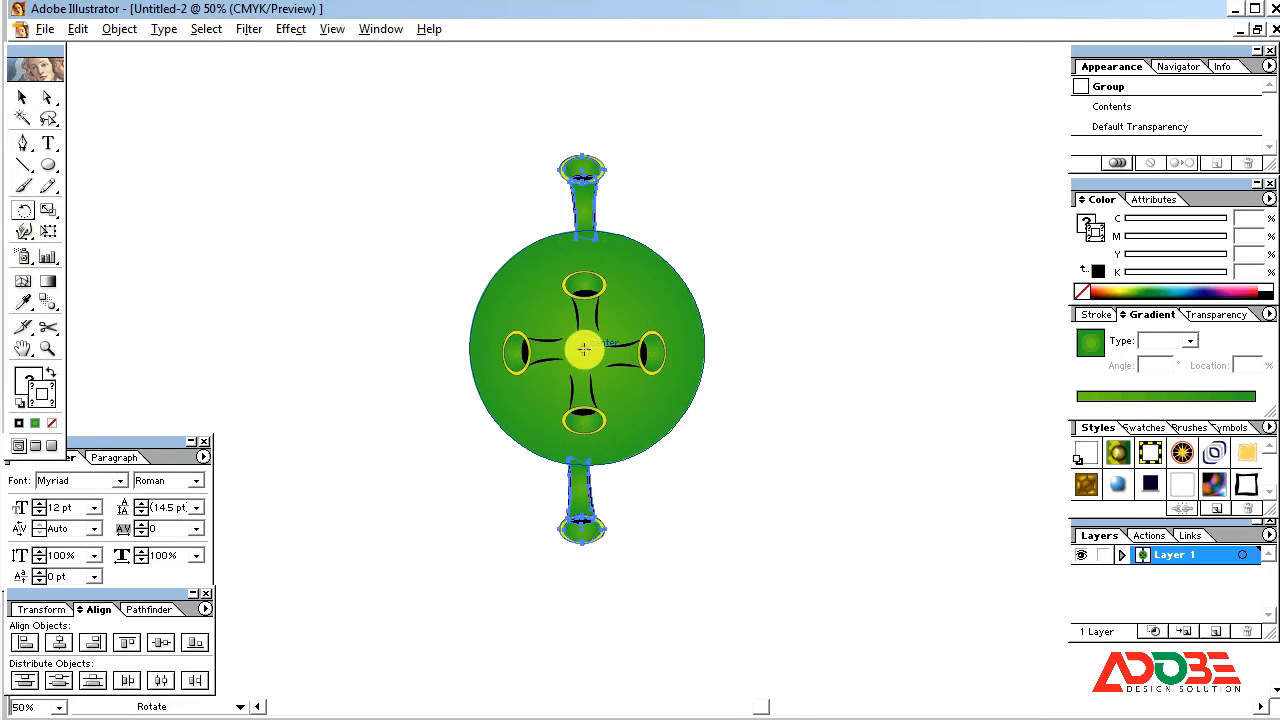
pyautogui.click(586, 350)
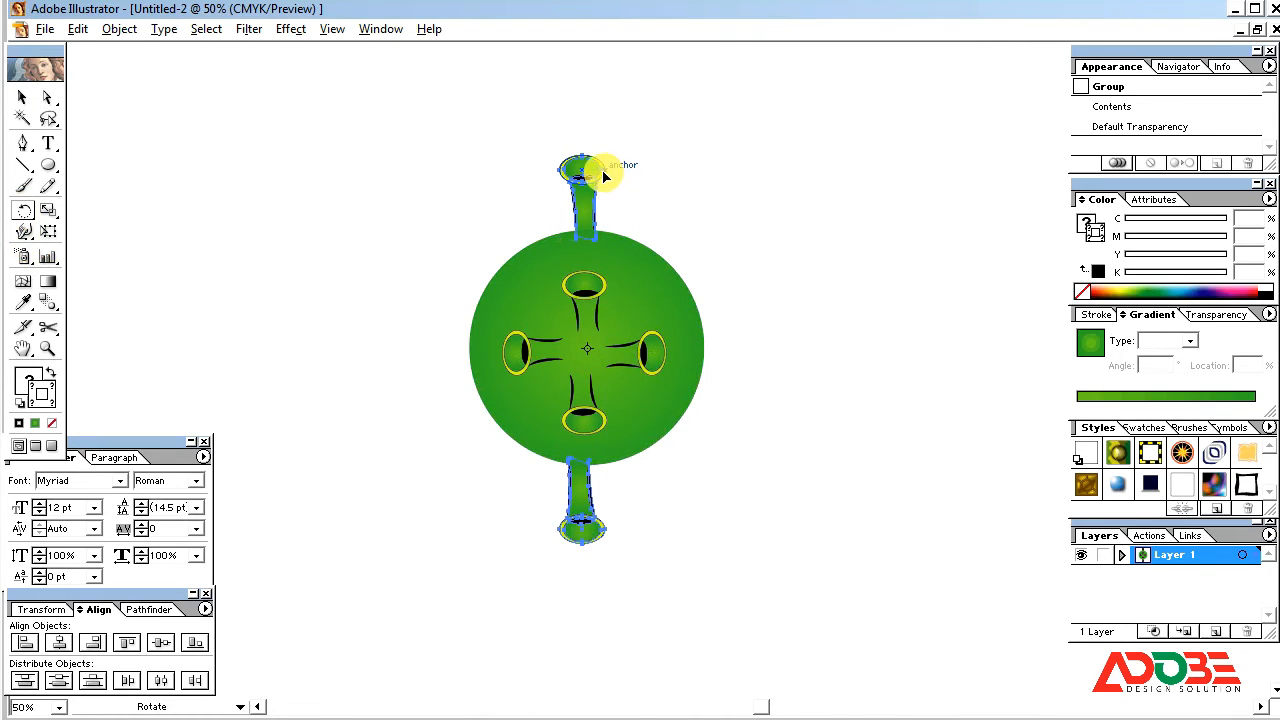
pyautogui.moveTo(603, 176); pyautogui.dragTo(683, 244)
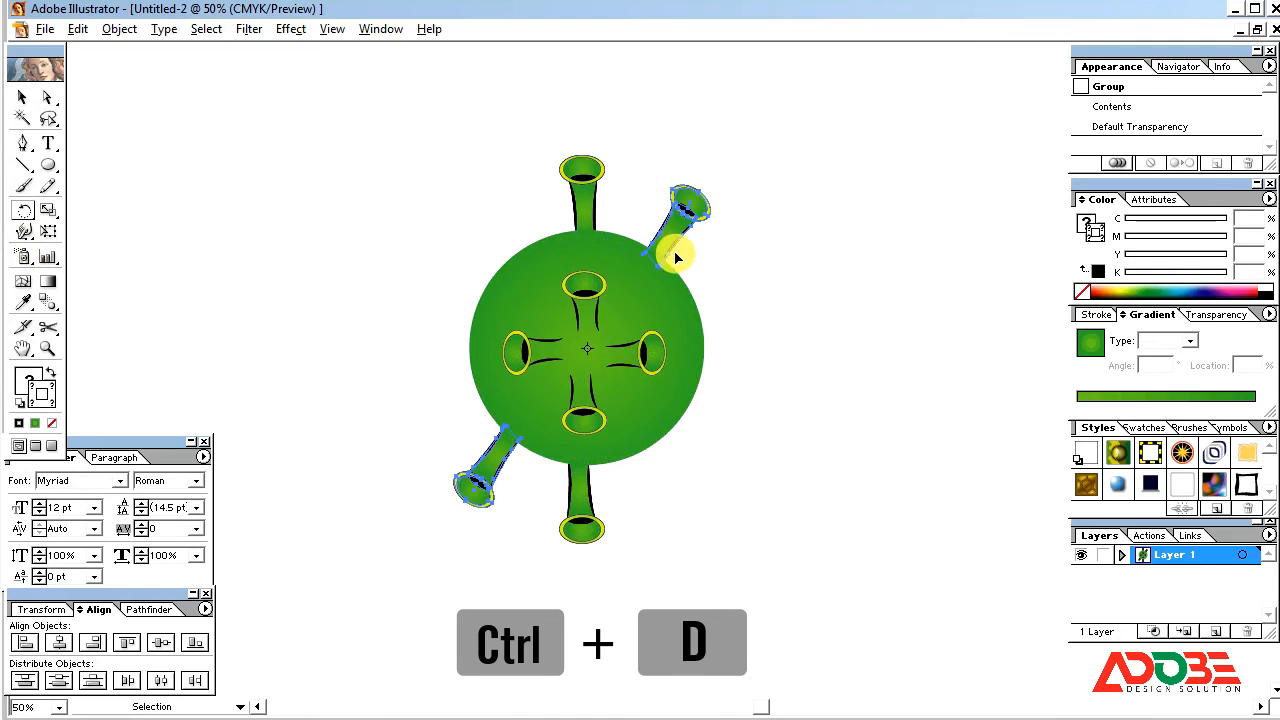
pyautogui.hotkey('ctrl', 'd')
pyautogui.hotkey('ctrl', 'd')
pyautogui.hotkey('ctrl', 'd')
pyautogui.hotkey('ctrl', 'd')
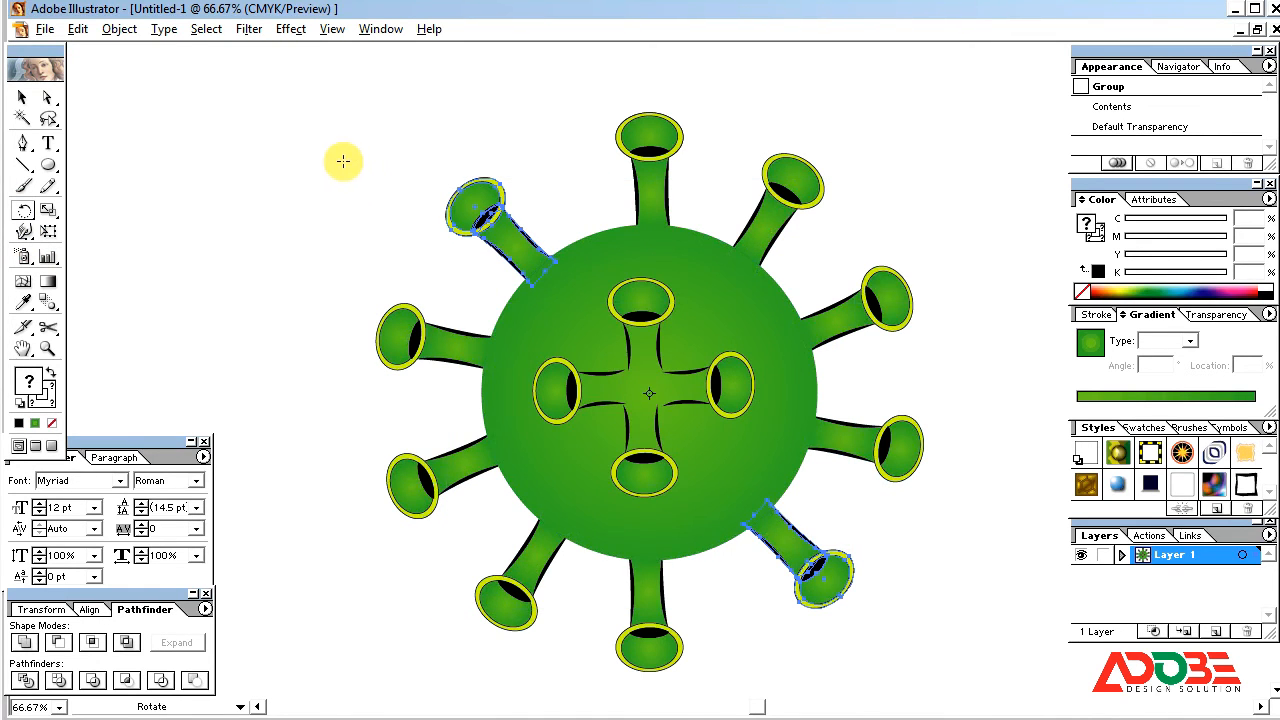
# Step: Select all ten tubes around the circle's edge, copy them and paste the copies in back
pyautogui.click(26, 100)
pyautogui.click(233, 173)
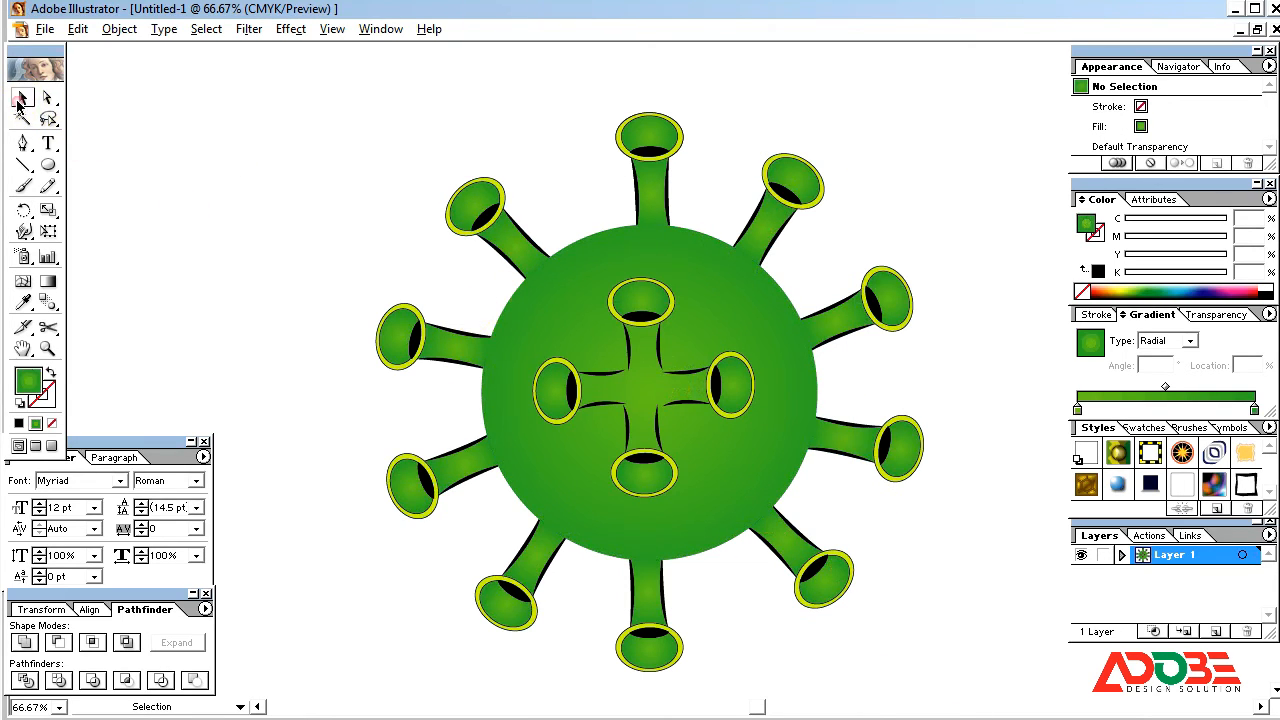
pyautogui.click(470, 205)
pyautogui.keyDown('shift'); pyautogui.click(638, 150); pyautogui.keyUp('shift')
pyautogui.keyDown('shift'); pyautogui.click(792, 185); pyautogui.keyUp('shift')
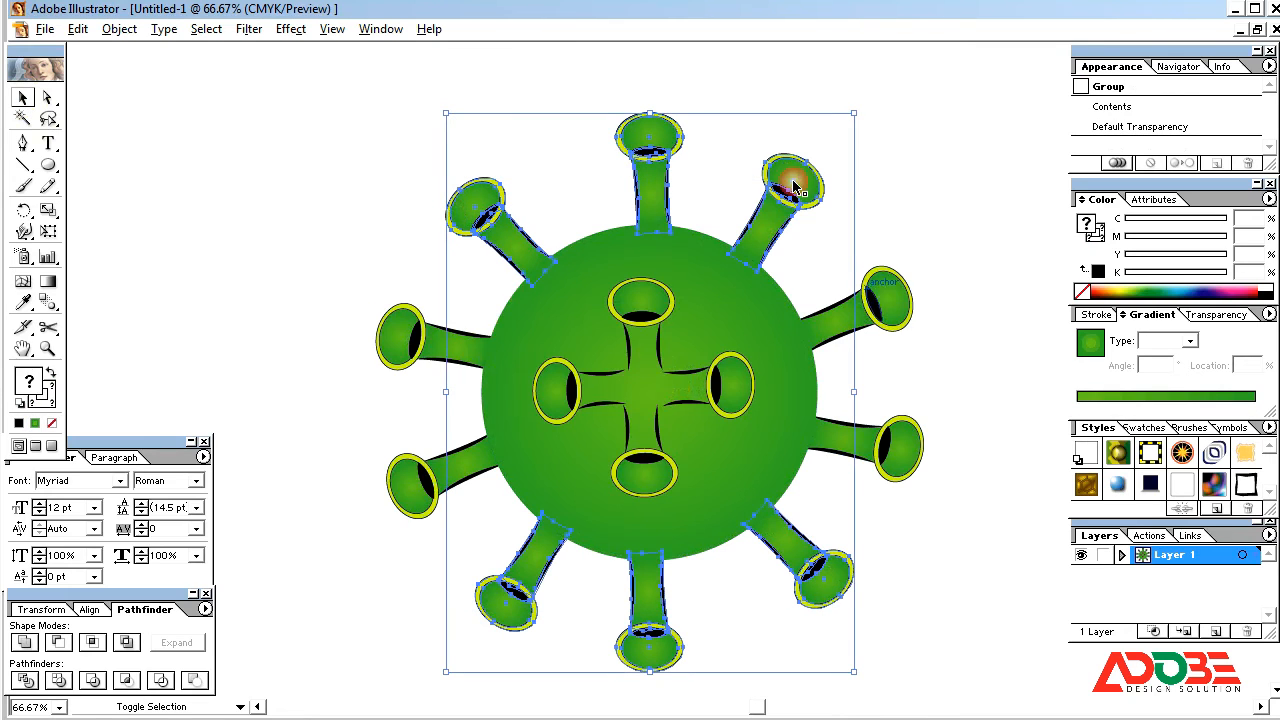
pyautogui.keyDown('shift'); pyautogui.click(880, 290); pyautogui.keyUp('shift')
pyautogui.keyDown('shift'); pyautogui.click(887, 460); pyautogui.keyUp('shift')
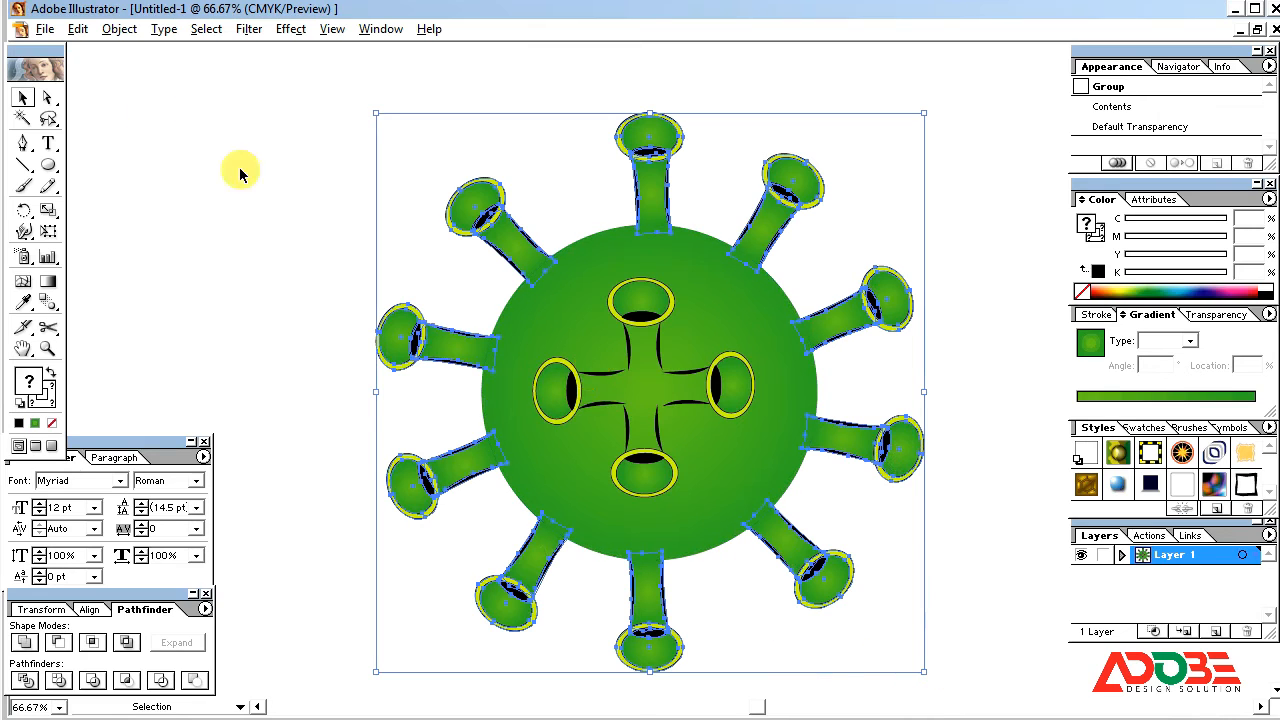
pyautogui.click(77, 29)
pyautogui.click(117, 120)
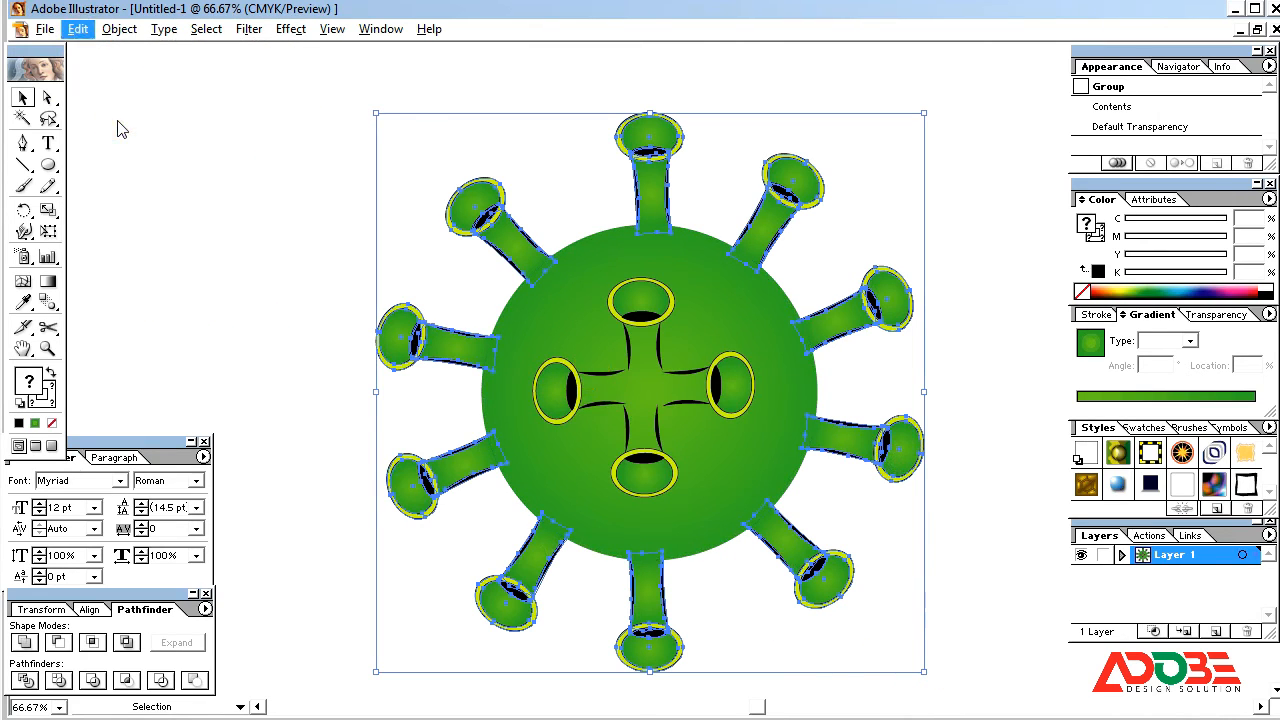
pyautogui.click(77, 29)
pyautogui.click(118, 173)
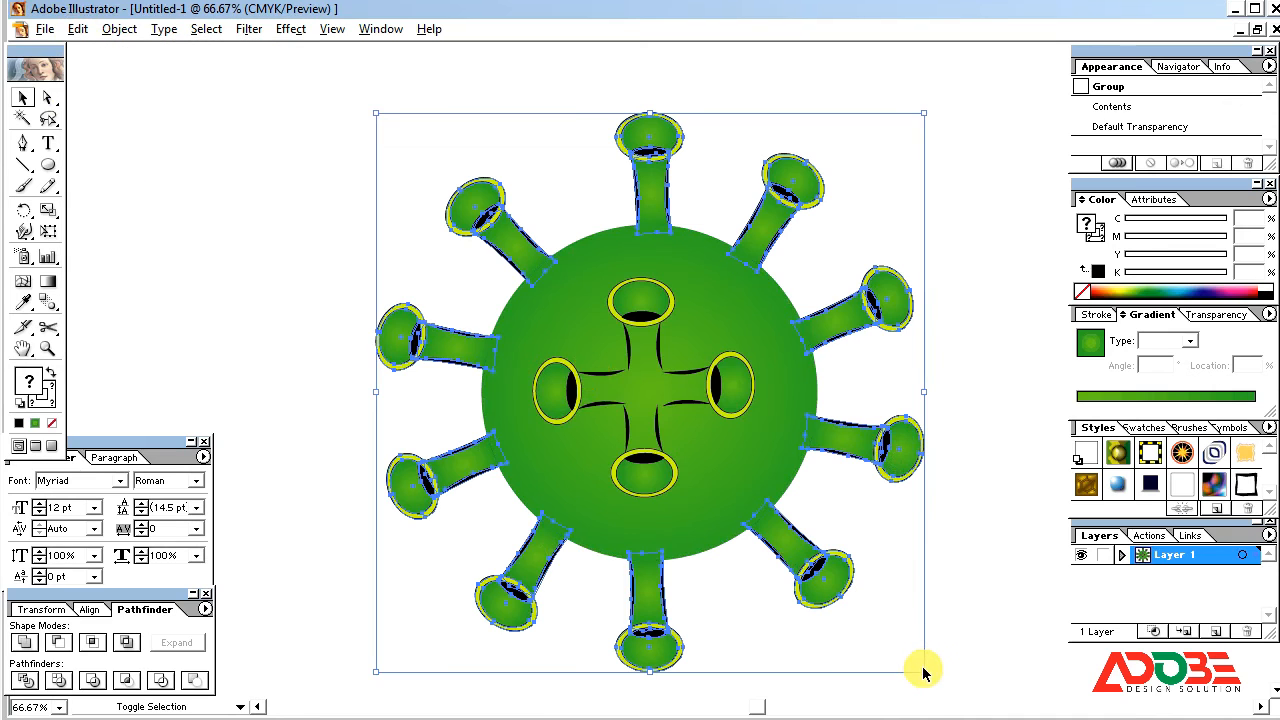
# Step: Scale the copied tube ring down about its centre and rotate it so the small tubes sit between the large ones
pyautogui.moveTo(922, 670); pyautogui.dragTo(852, 650)
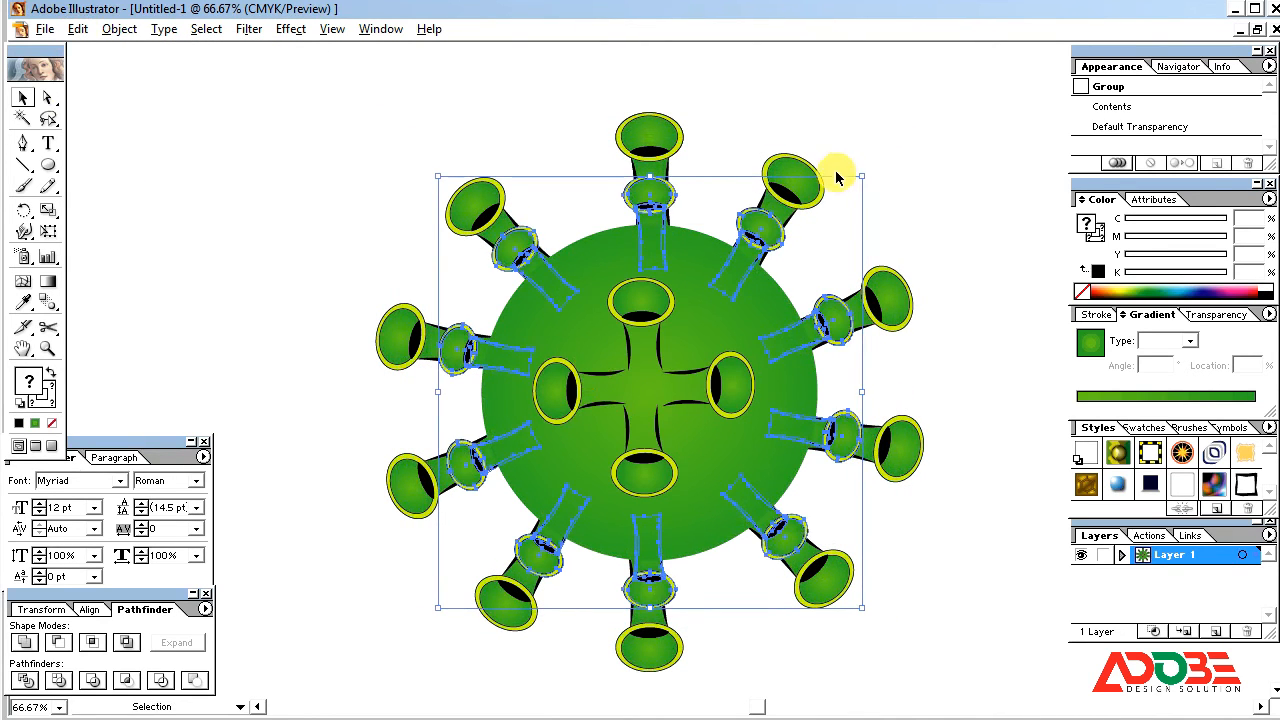
pyautogui.moveTo(872, 174)
pyautogui.mouseDown()
pyautogui.moveTo(937, 224)
pyautogui.moveTo(925, 213)
pyautogui.mouseUp()
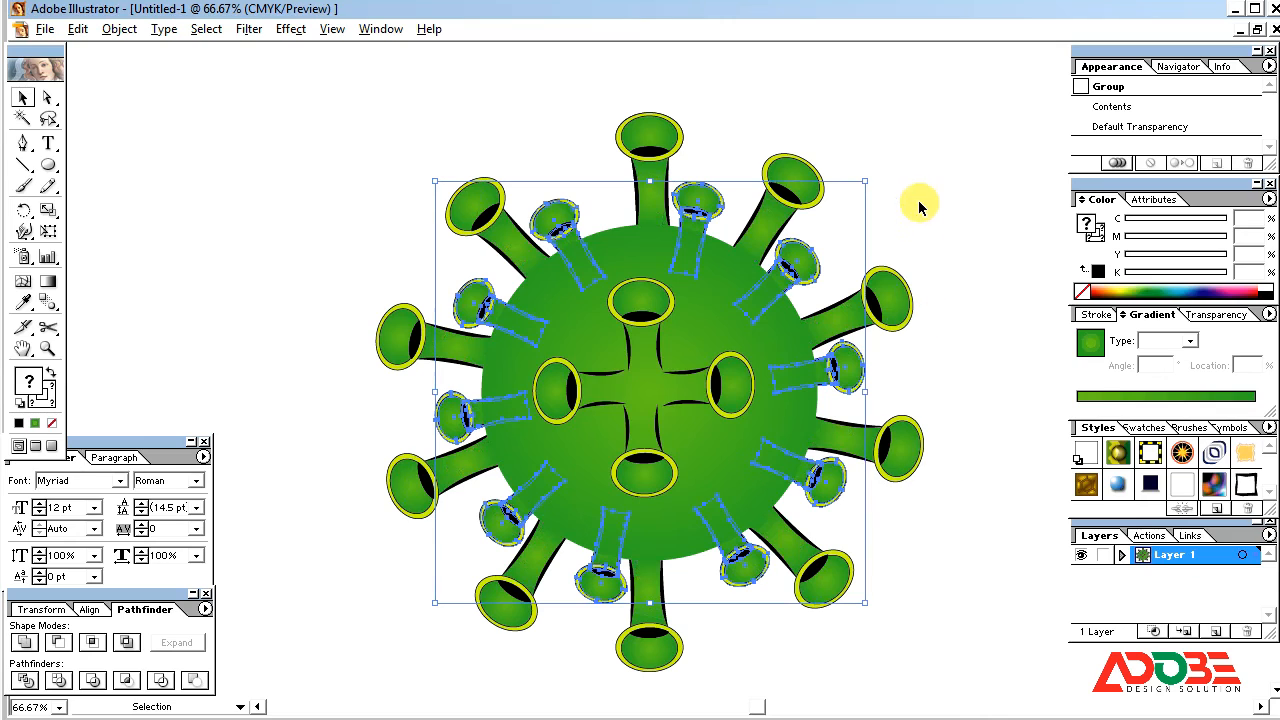
pyautogui.moveTo(871, 174)
pyautogui.mouseDown()
pyautogui.moveTo(889, 183)
pyautogui.moveTo(878, 174)
pyautogui.mouseUp()
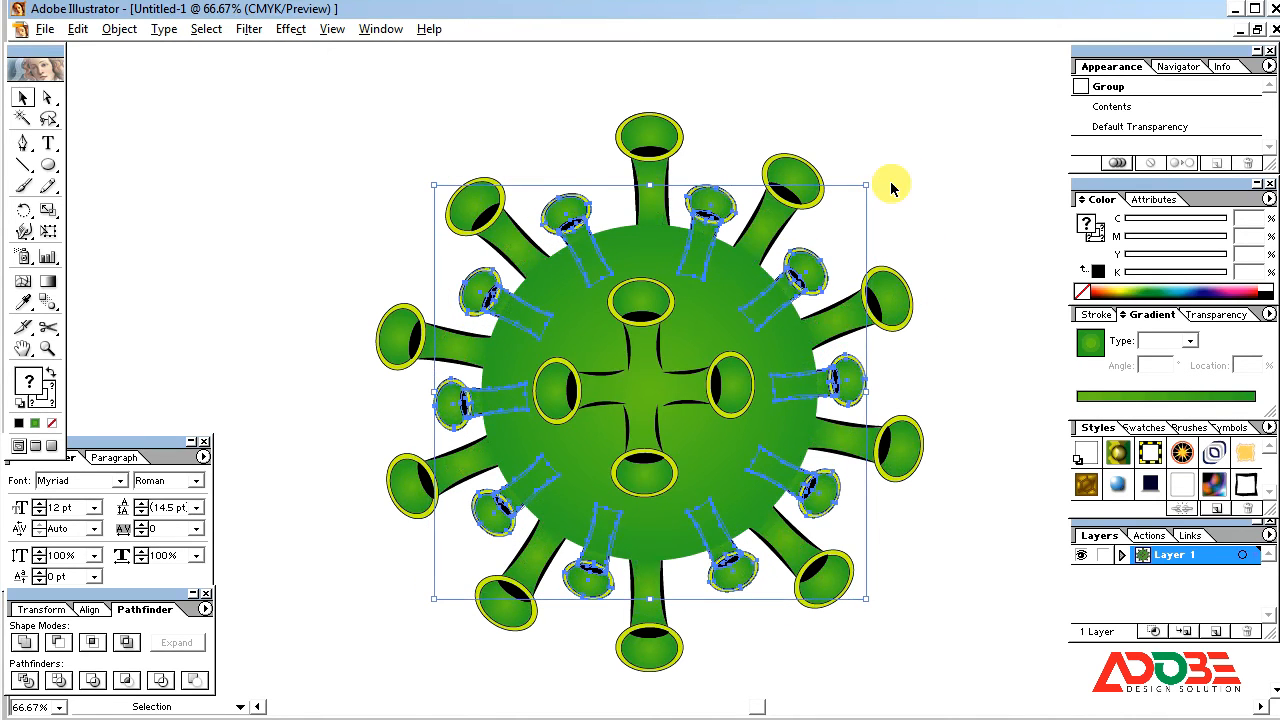
pyautogui.click(913, 155)
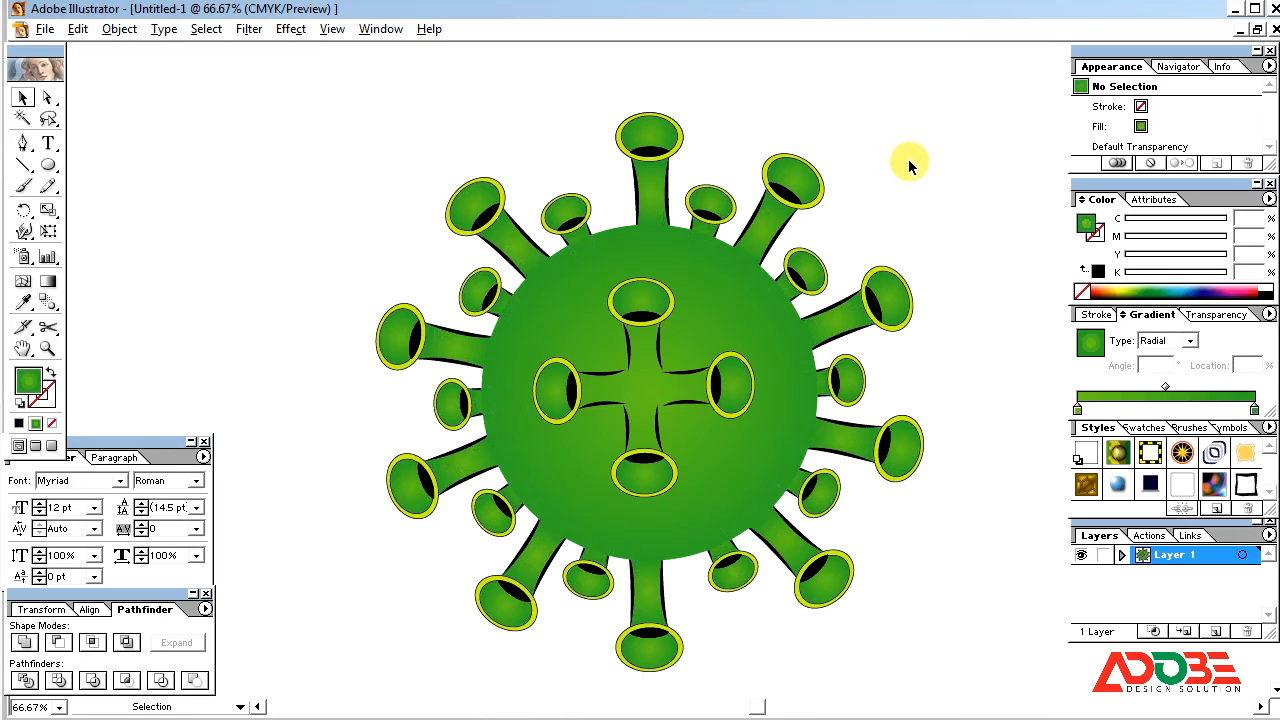
# Step: Enlarge the ring of small tubes slightly about its centre so it projects farther from the circle
pyautogui.click(805, 272)
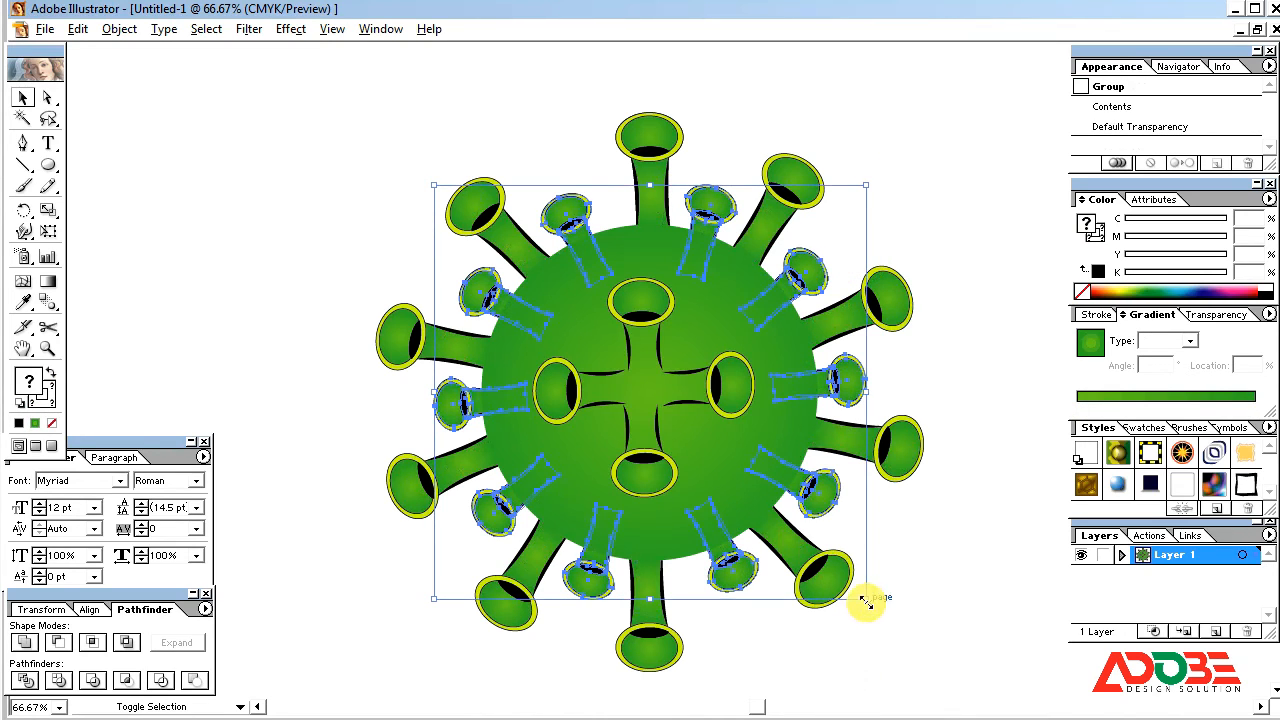
pyautogui.moveTo(866, 600); pyautogui.dragTo(876, 615)
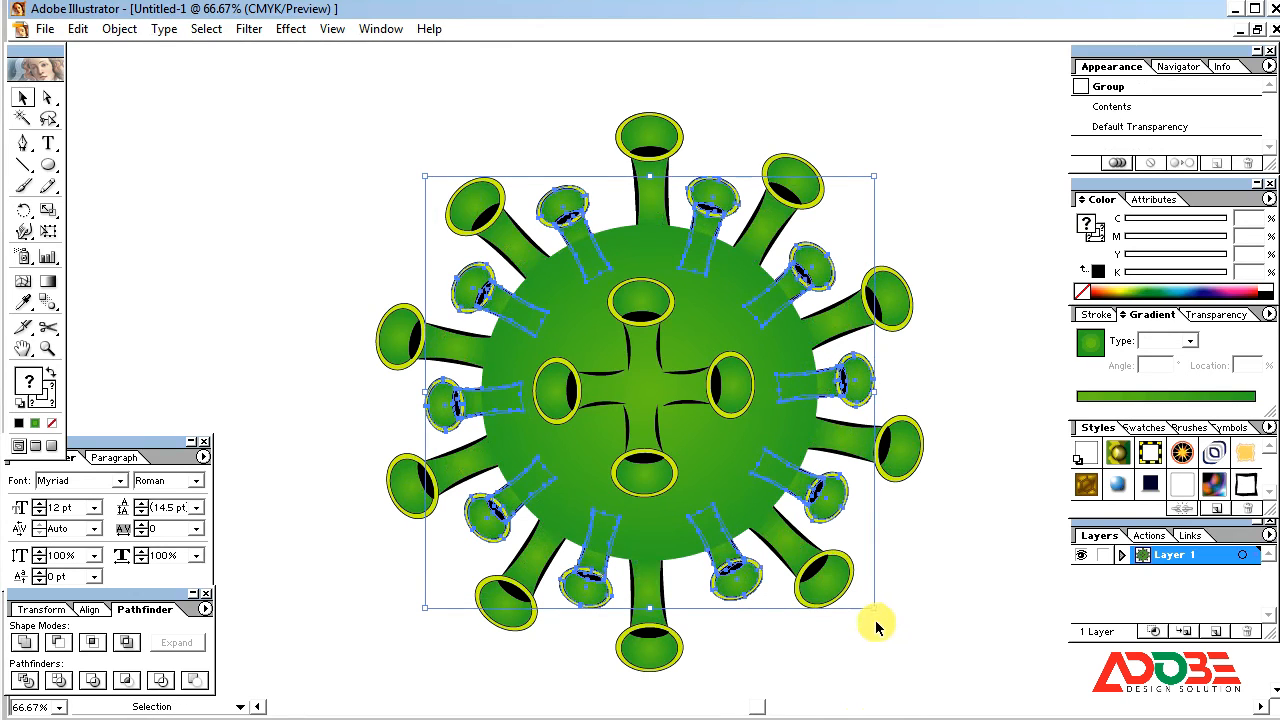
pyautogui.click(932, 556)
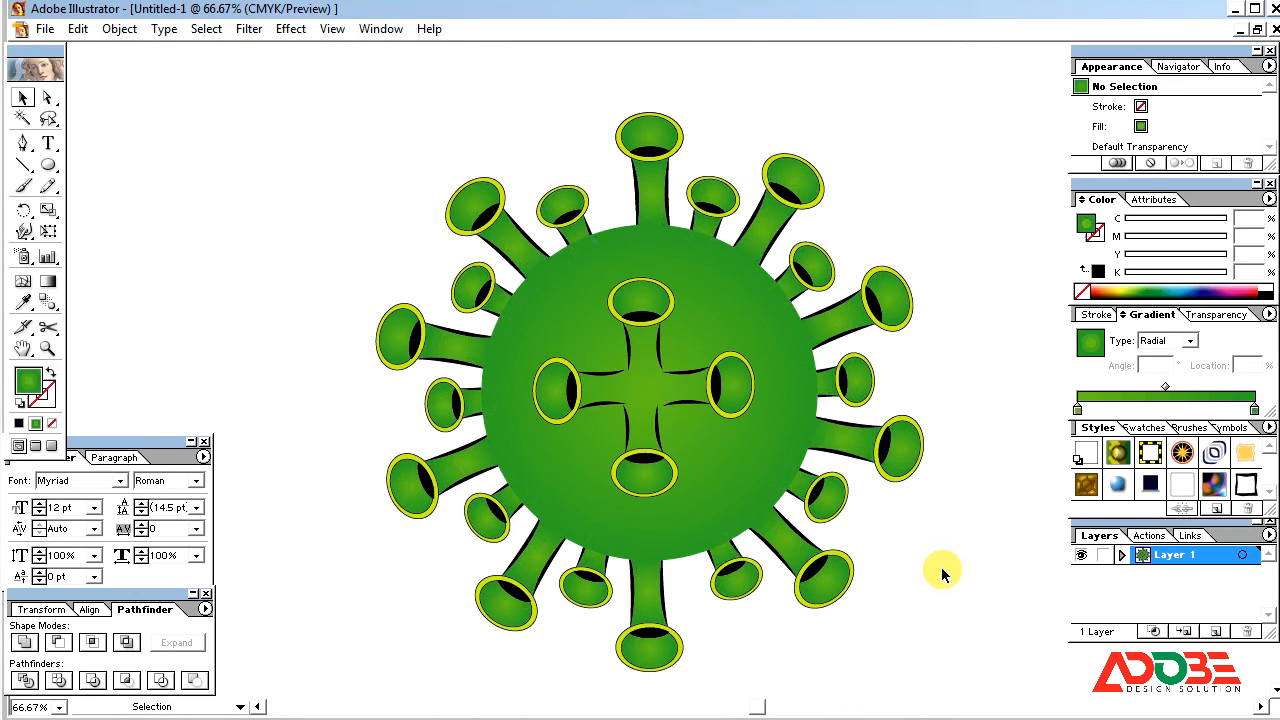
# Step: Apply the Roughen effect to the large green circle with relative size 2%, detail 35/in and corner points
pyautogui.hotkey('ctrl', '-')
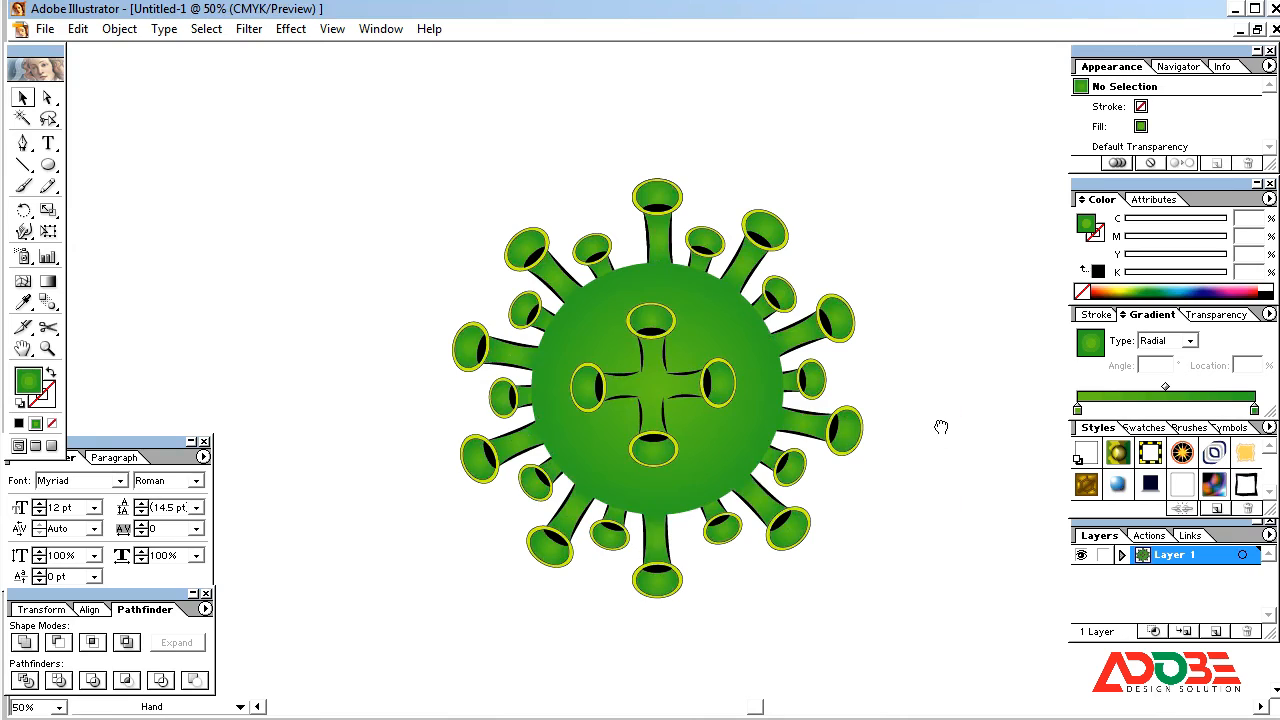
pyautogui.moveTo(941, 427); pyautogui.dragTo(896, 528)
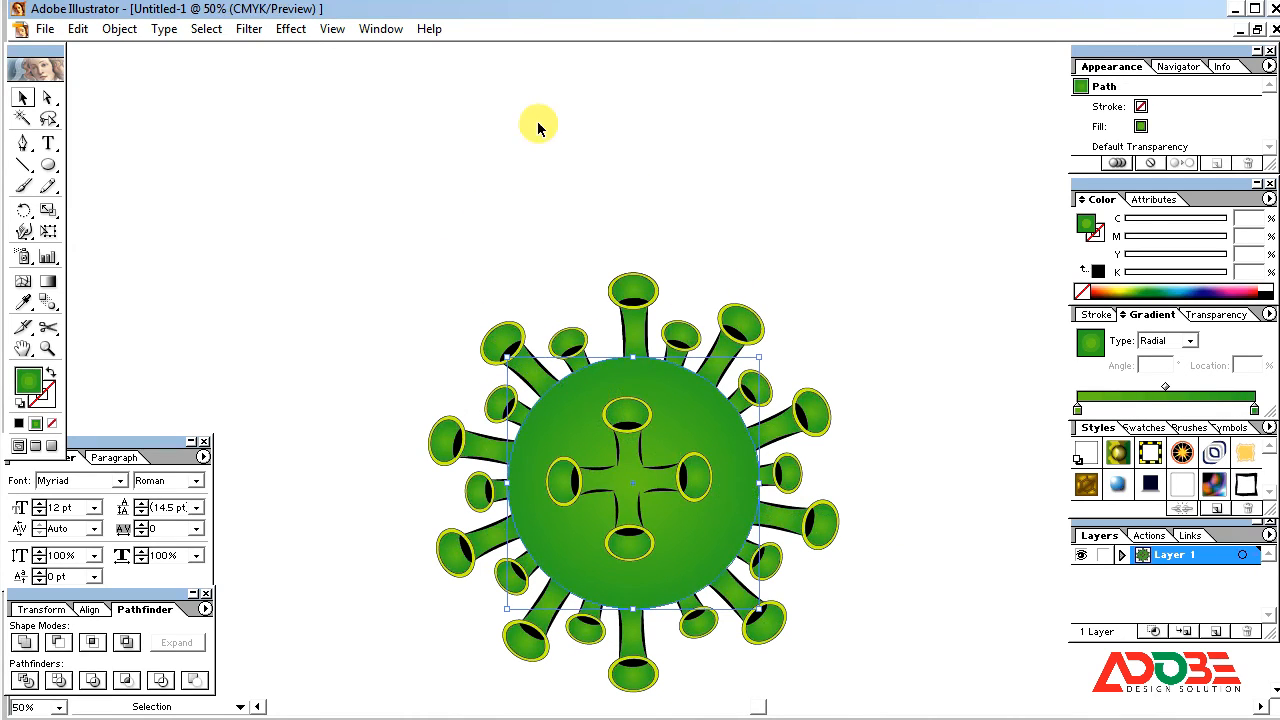
pyautogui.click(300, 32)
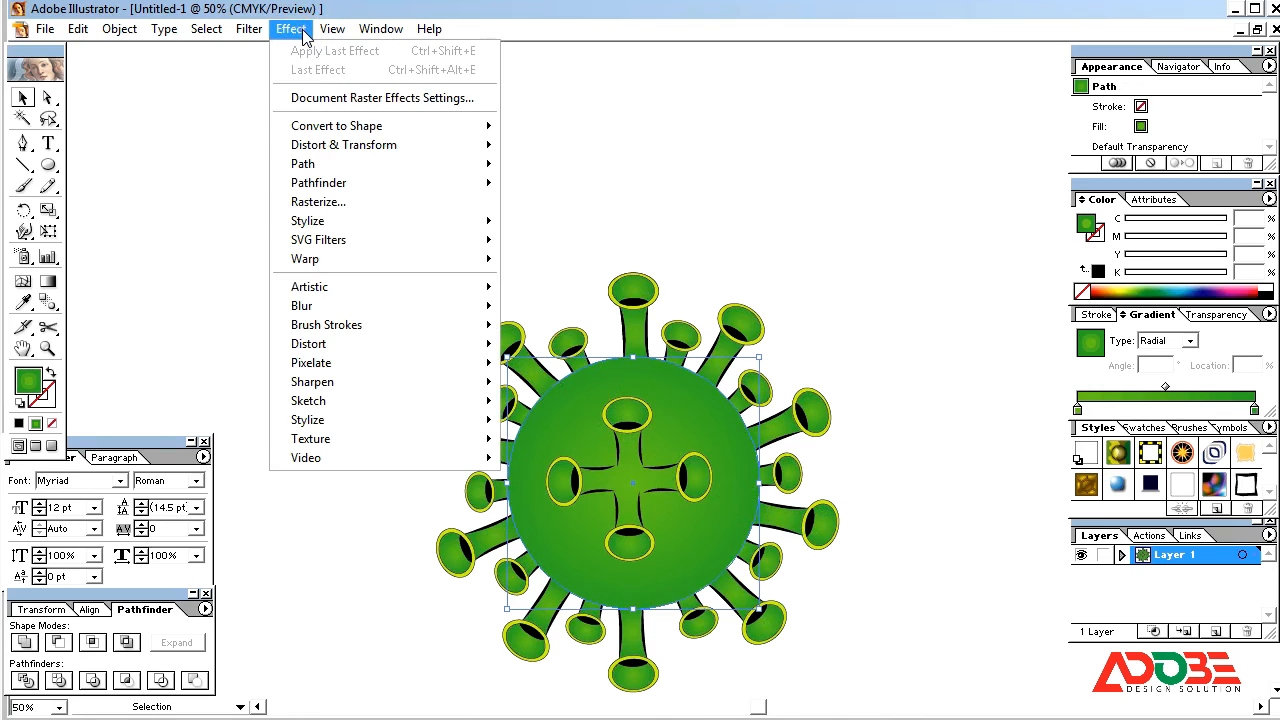
pyautogui.moveTo(335, 146)
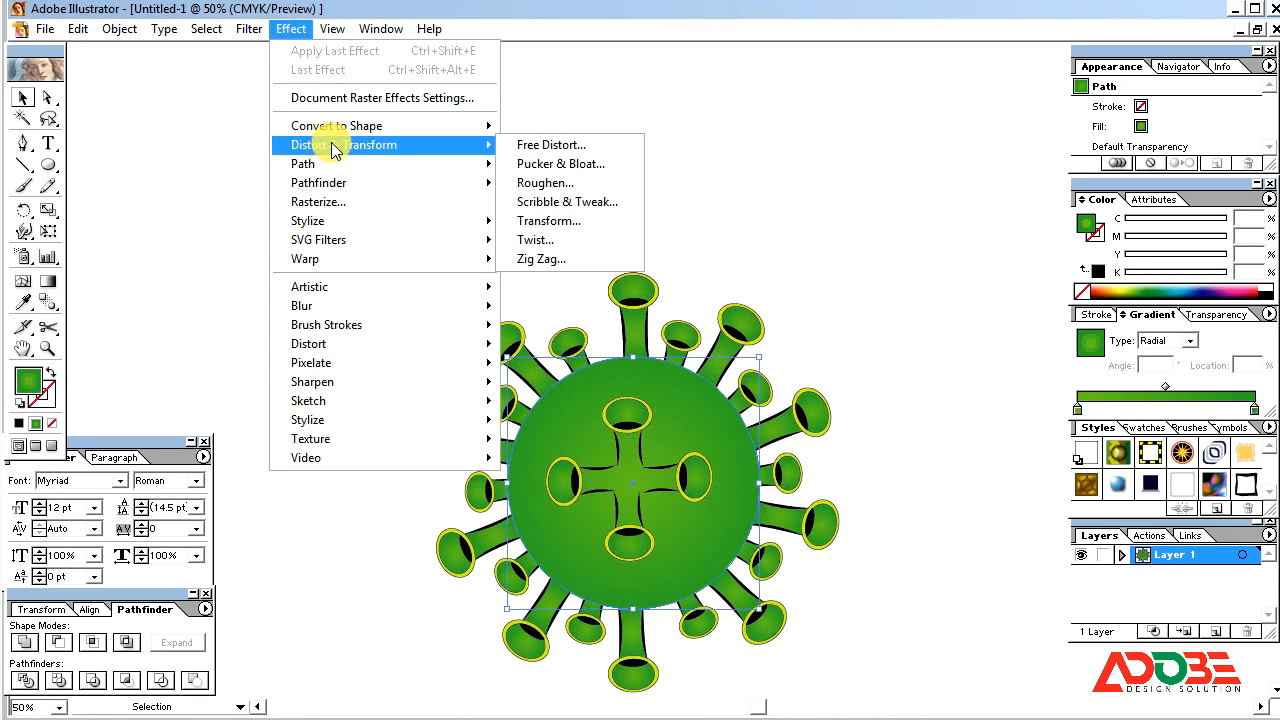
pyautogui.click(560, 186)
pyautogui.moveTo(686, 257); pyautogui.dragTo(897, 147)
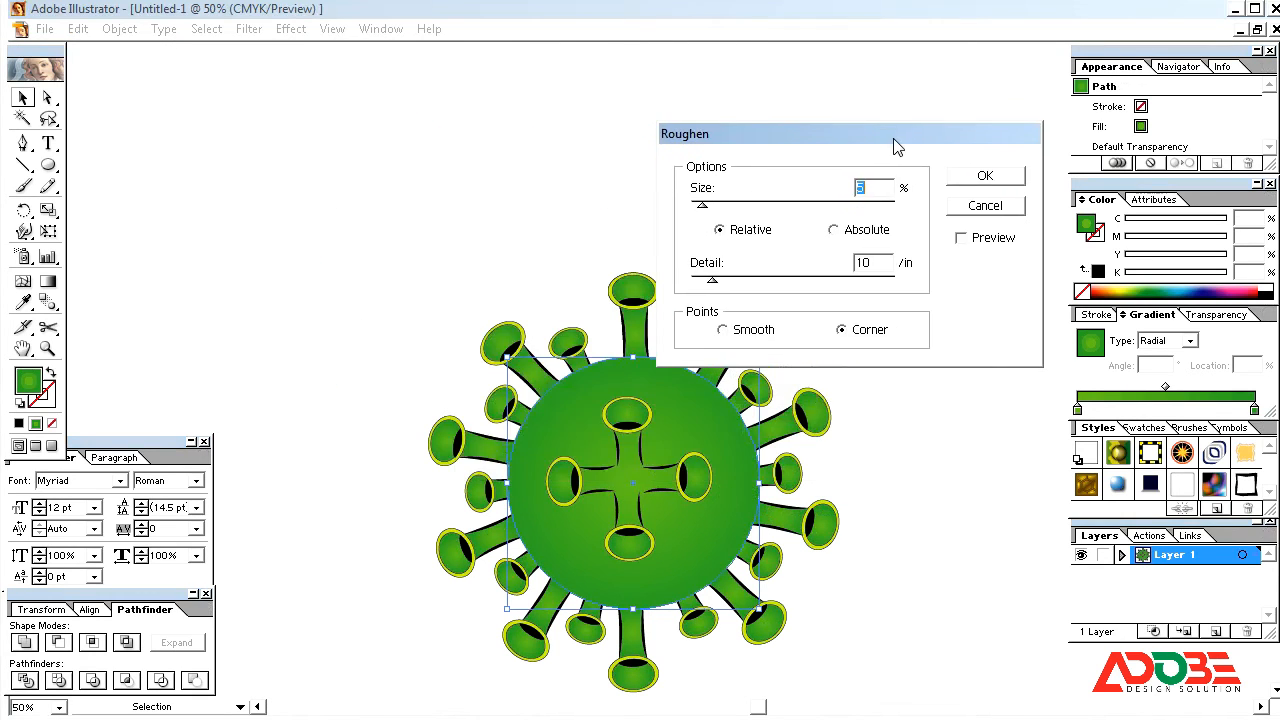
pyautogui.click(962, 245)
pyautogui.click(960, 240)
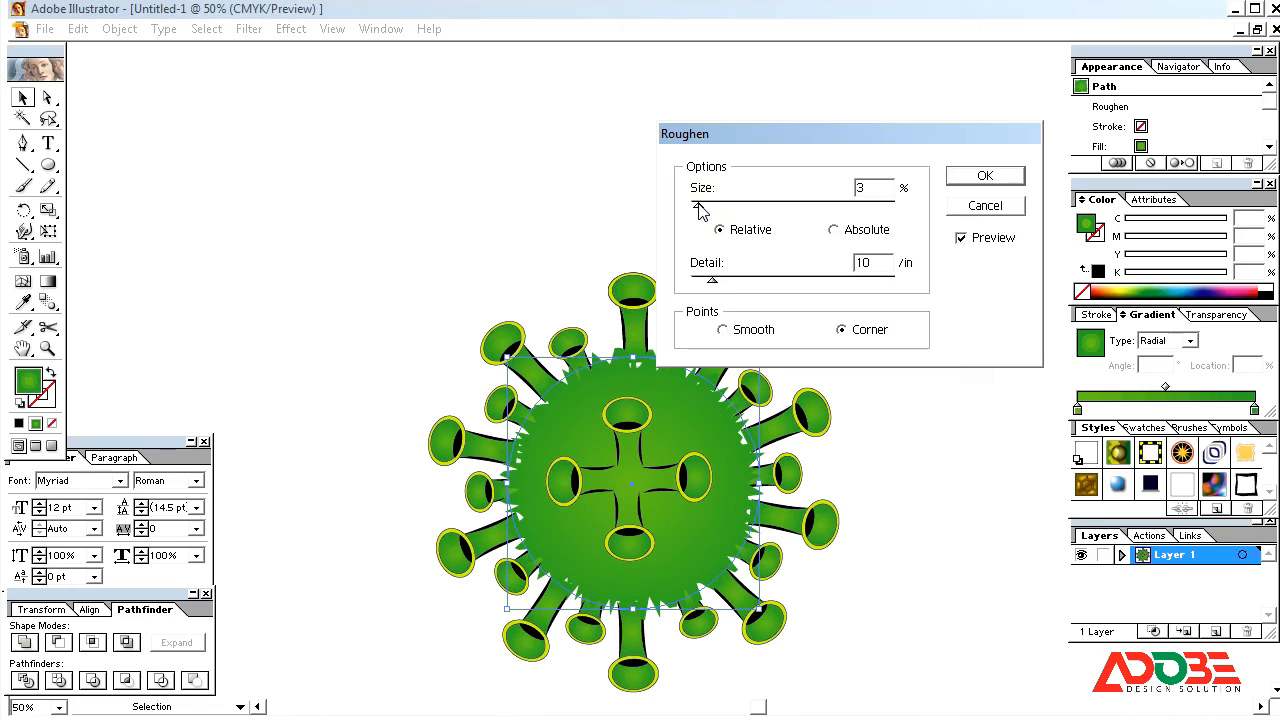
pyautogui.moveTo(875, 194); pyautogui.dragTo(838, 196)
pyautogui.click(880, 268)
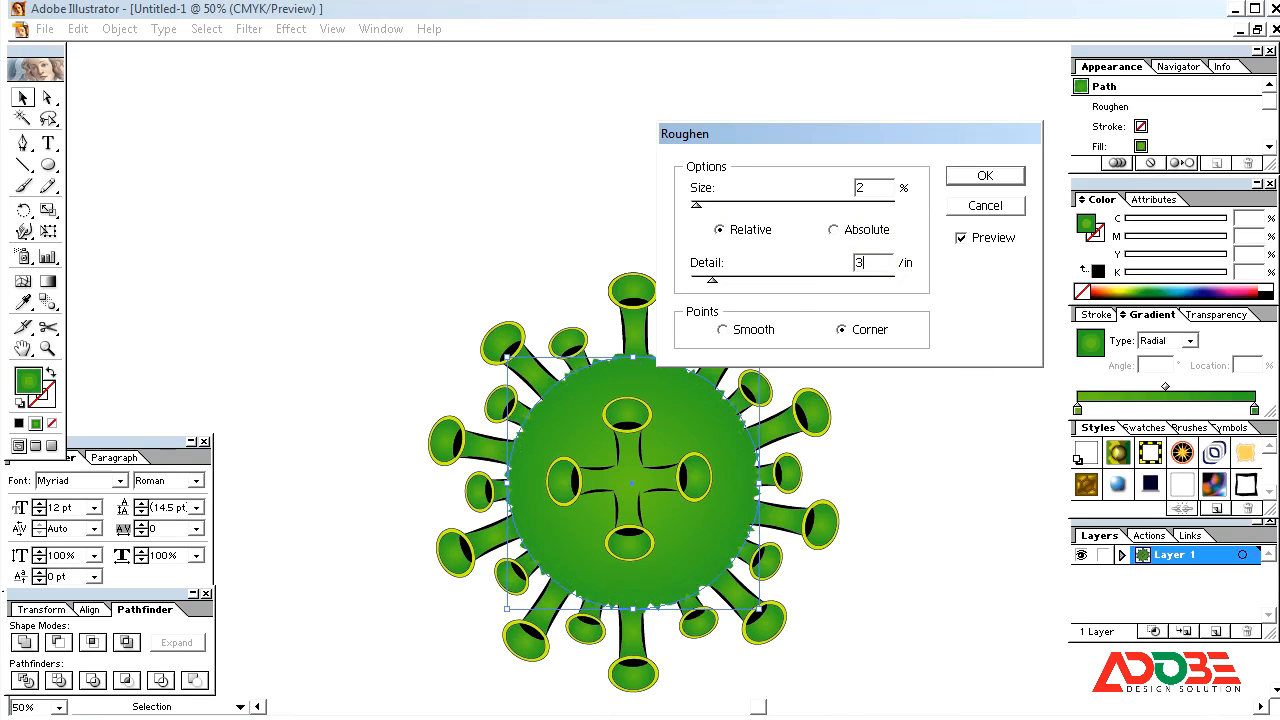
pyautogui.click(952, 292)
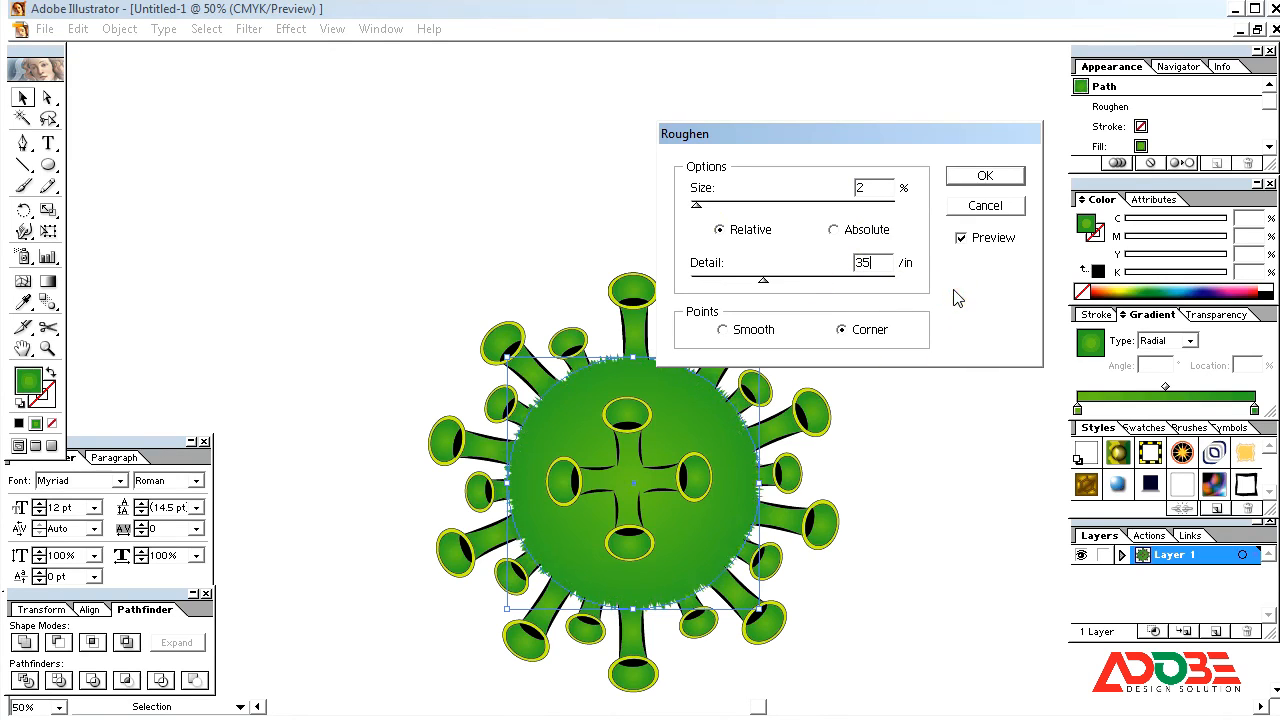
pyautogui.click(990, 177)
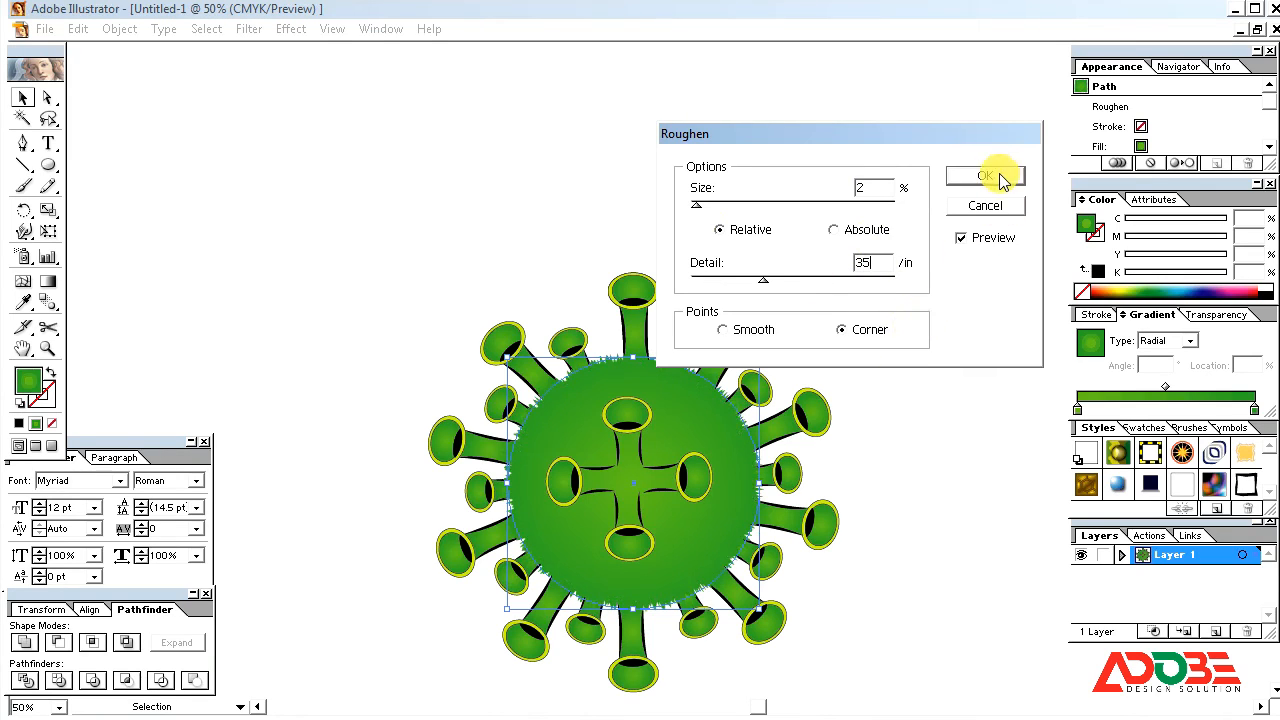
pyautogui.click(893, 243)
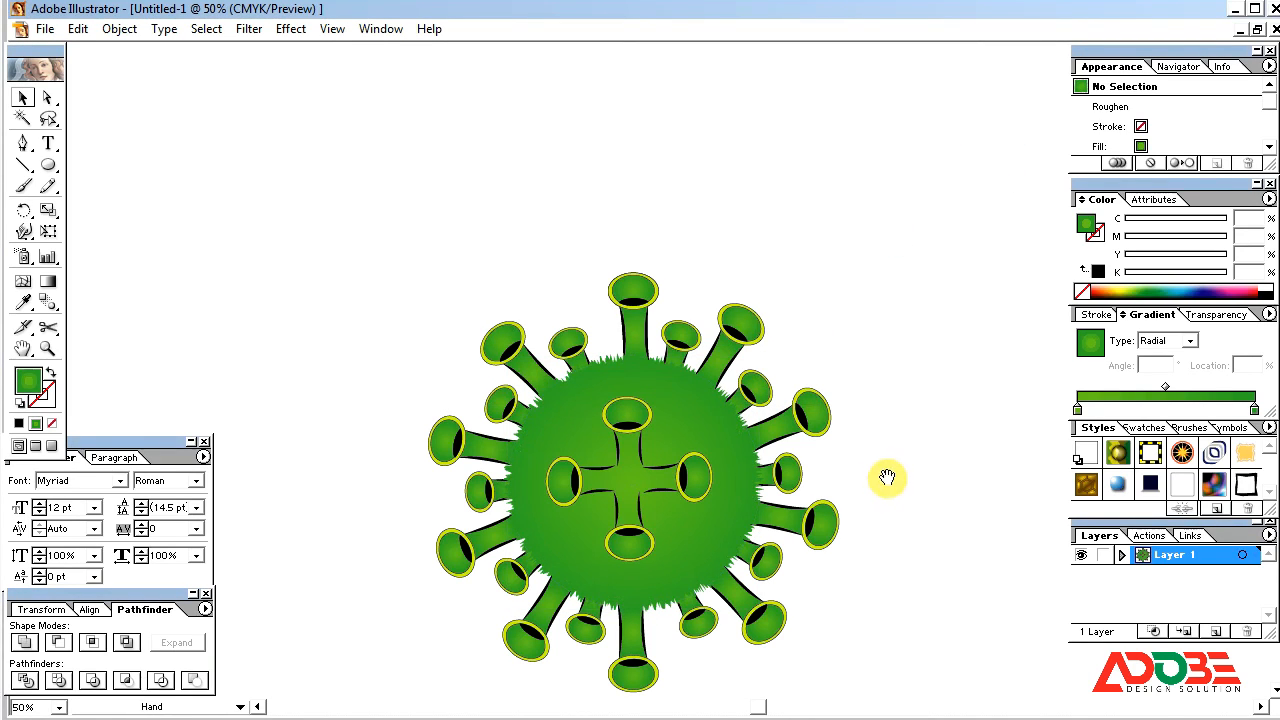
# Step: Bring the ring of small tubes in front of the roughened green circle
pyautogui.moveTo(887, 478); pyautogui.dragTo(888, 362)
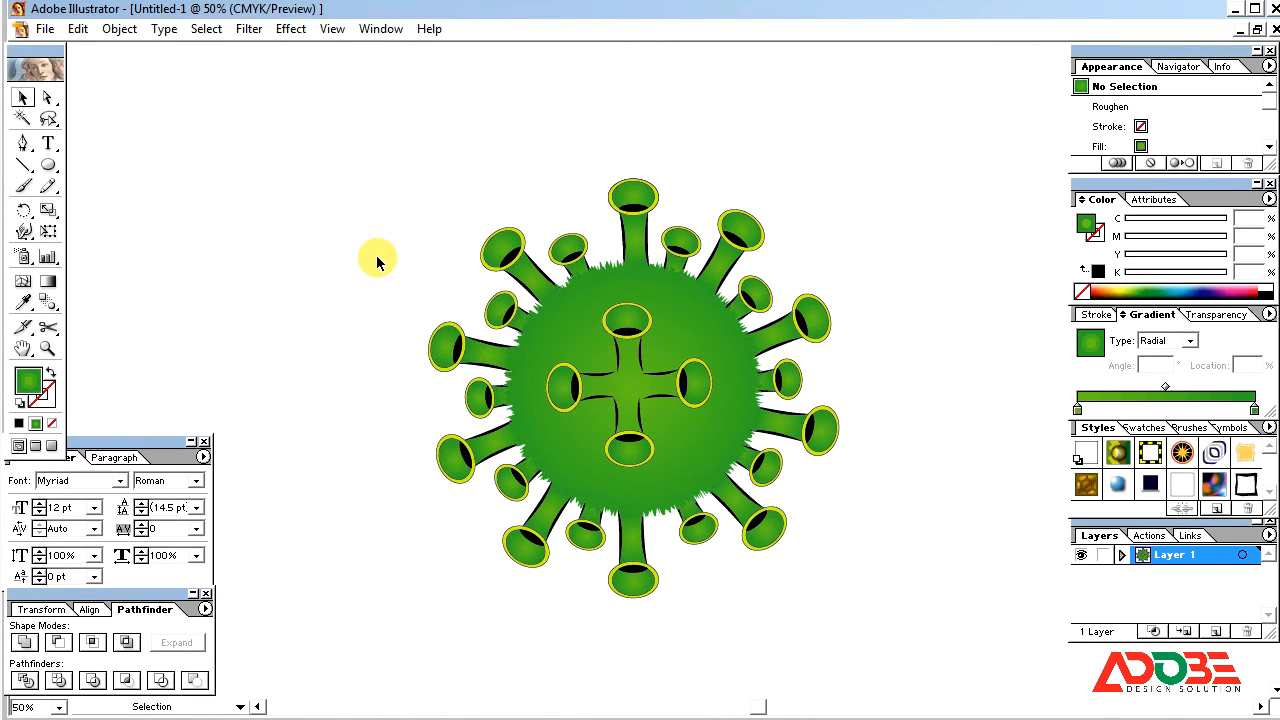
pyautogui.click(509, 314)
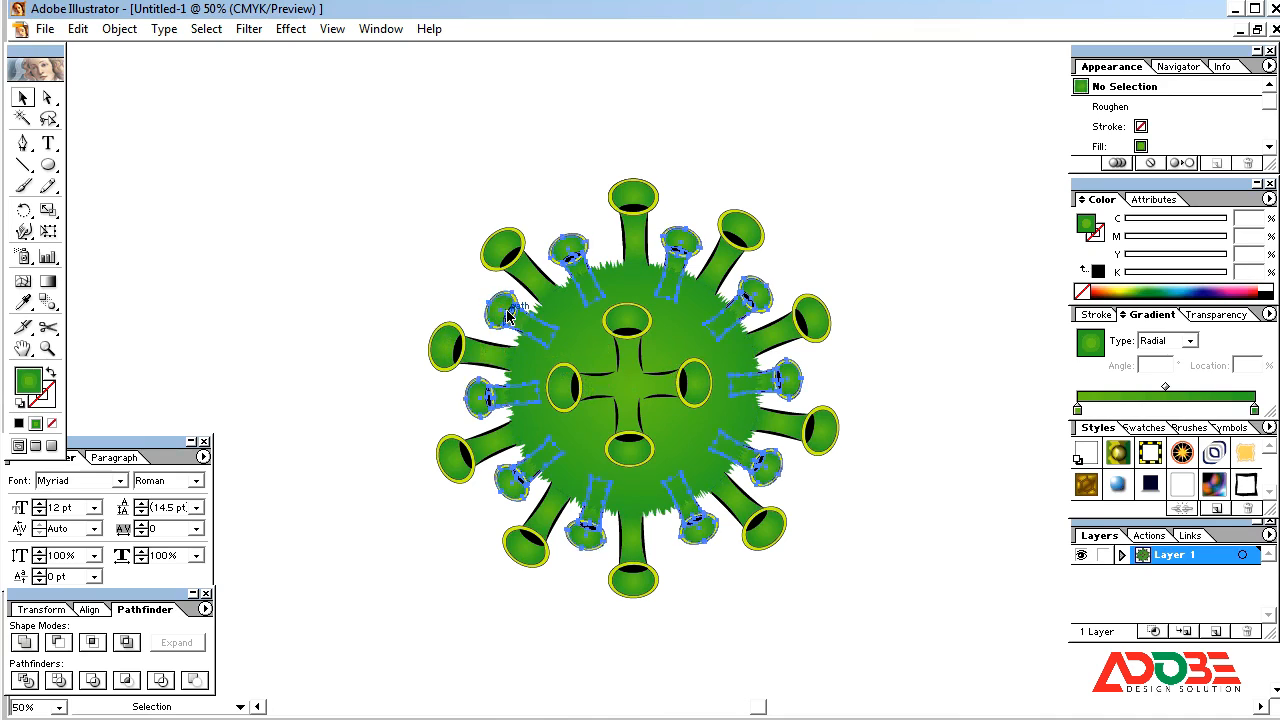
pyautogui.click(385, 307)
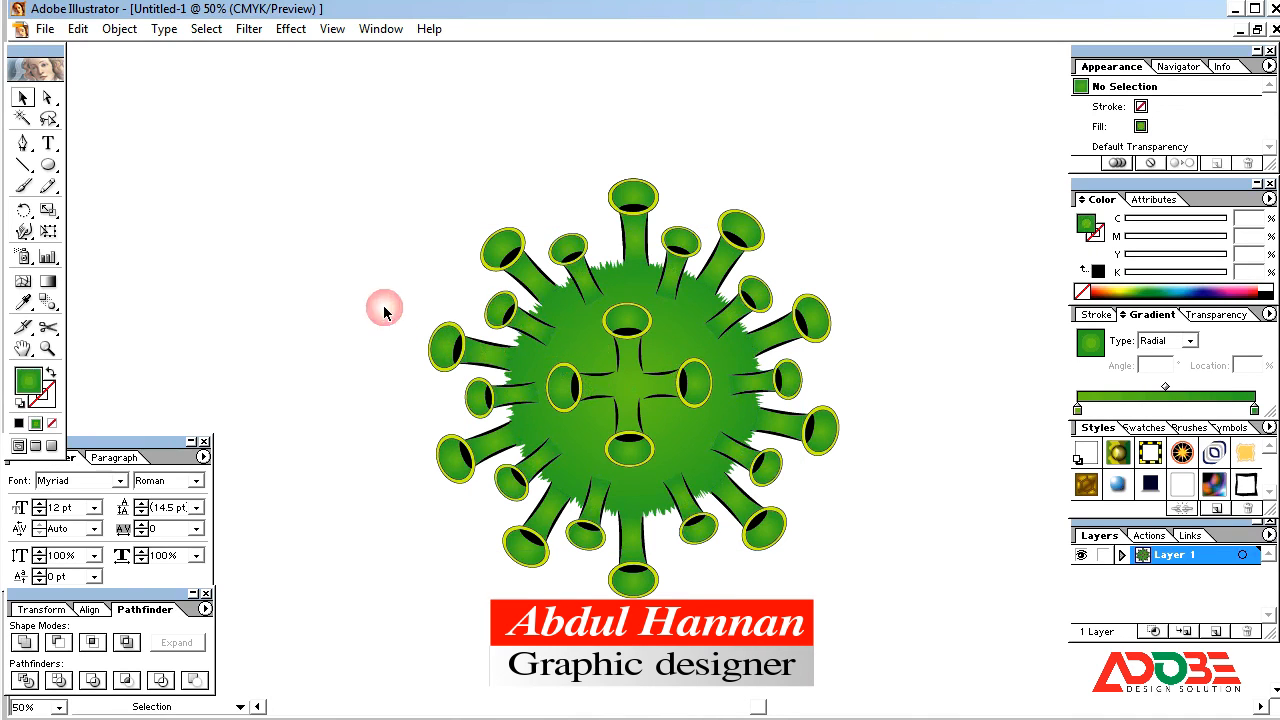
pyautogui.click(770, 390)
pyautogui.click(888, 321)
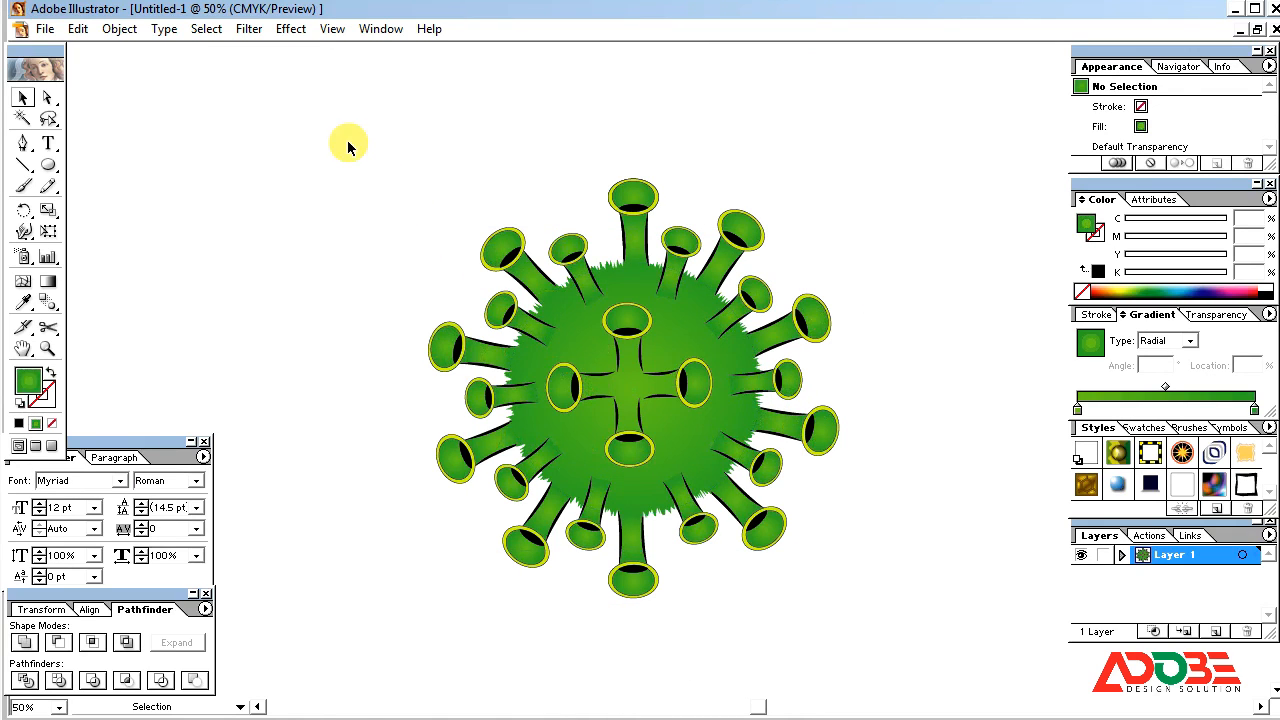
# Step: Select the entire green artwork and group it
pyautogui.moveTo(348, 143); pyautogui.dragTo(917, 650)
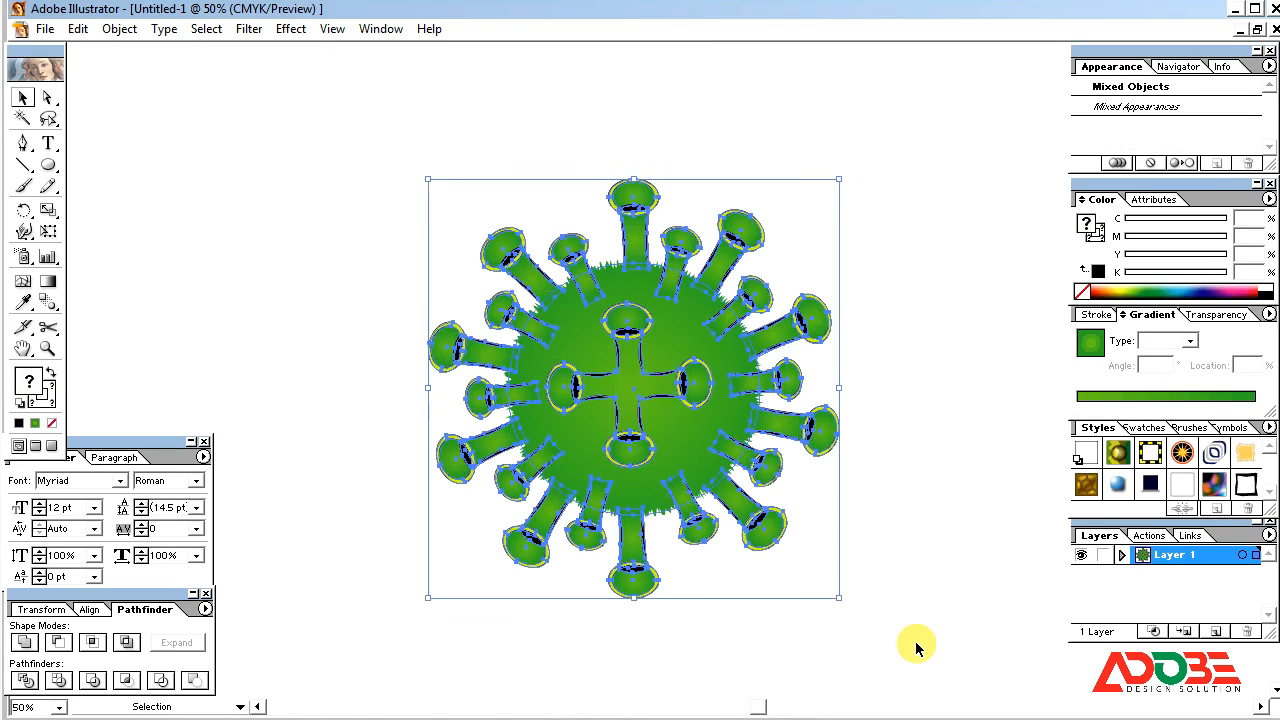
pyautogui.hotkey('ctrl', 'g')
pyautogui.click(886, 505)
pyautogui.hotkey('ctrl', 'space')
pyautogui.moveTo(321, 131); pyautogui.dragTo(932, 675)
pyautogui.moveTo(932, 449); pyautogui.dragTo(880, 497)
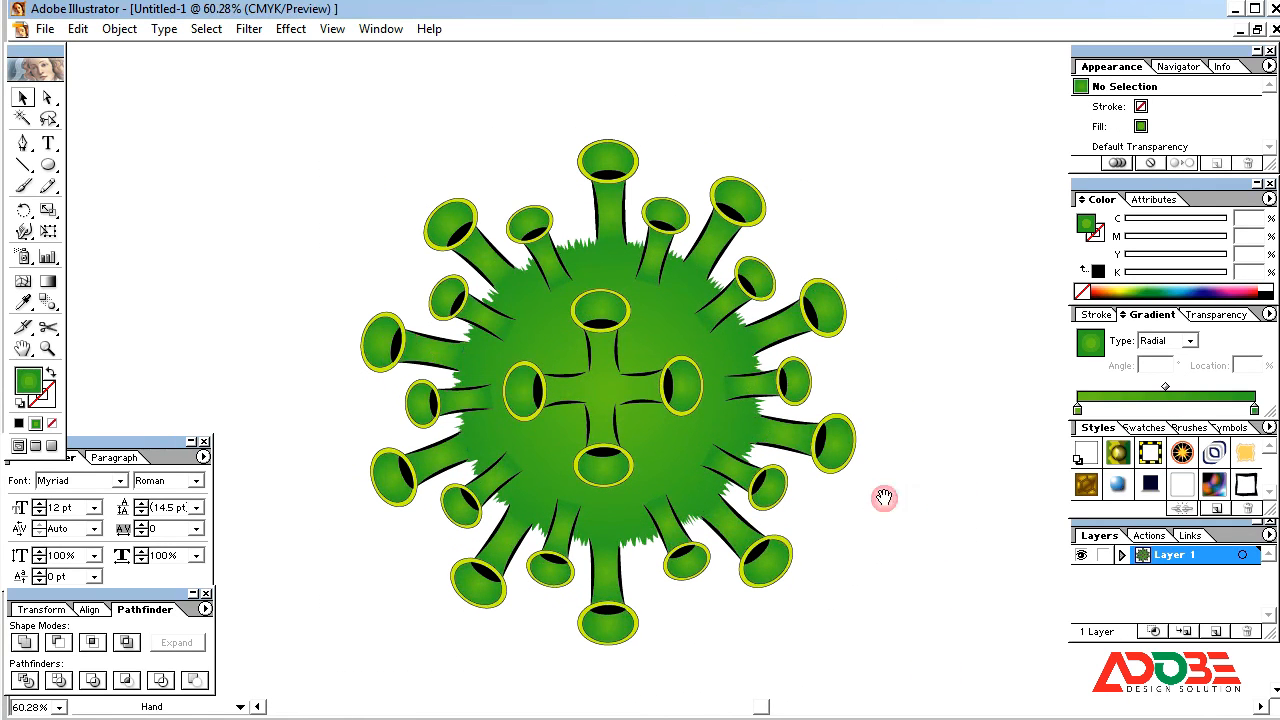
pyautogui.click(658, 410)
pyautogui.click(887, 302)
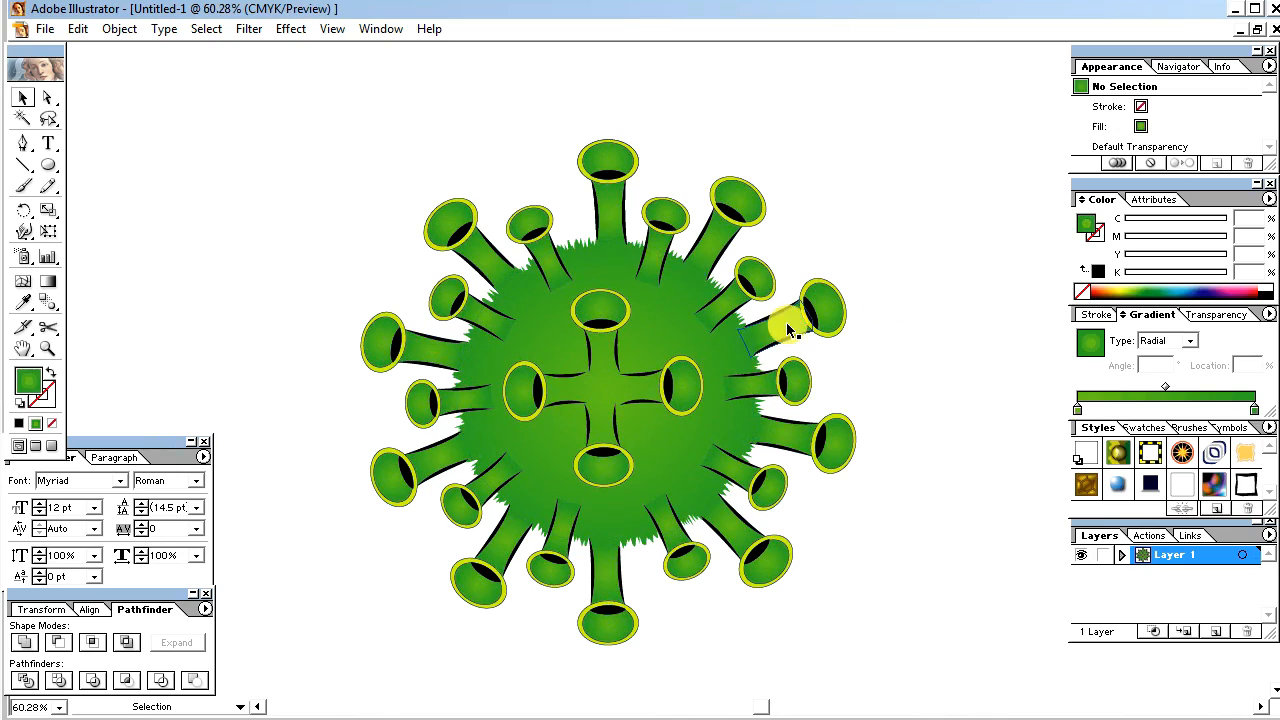